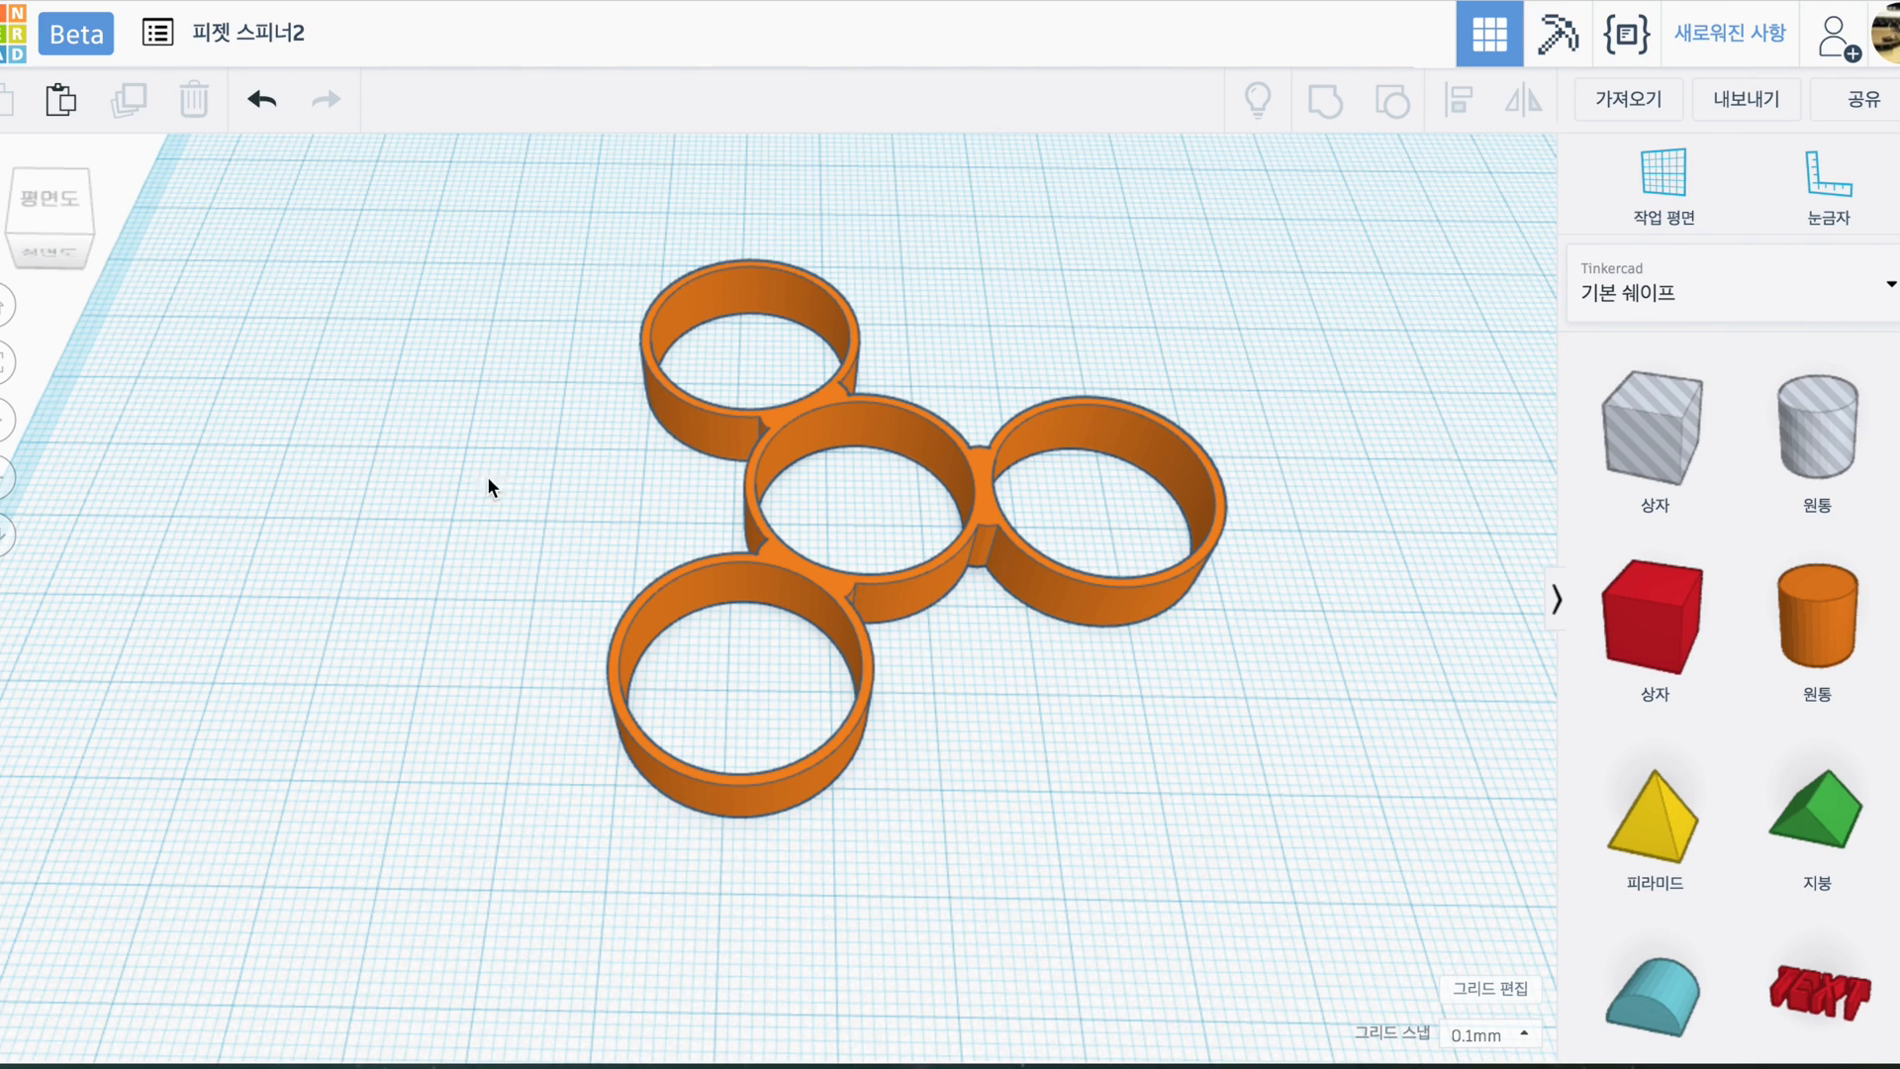
{"action": "right_click_drag", "start_coordinate": [427, 489], "coordinate": [596, 343]}
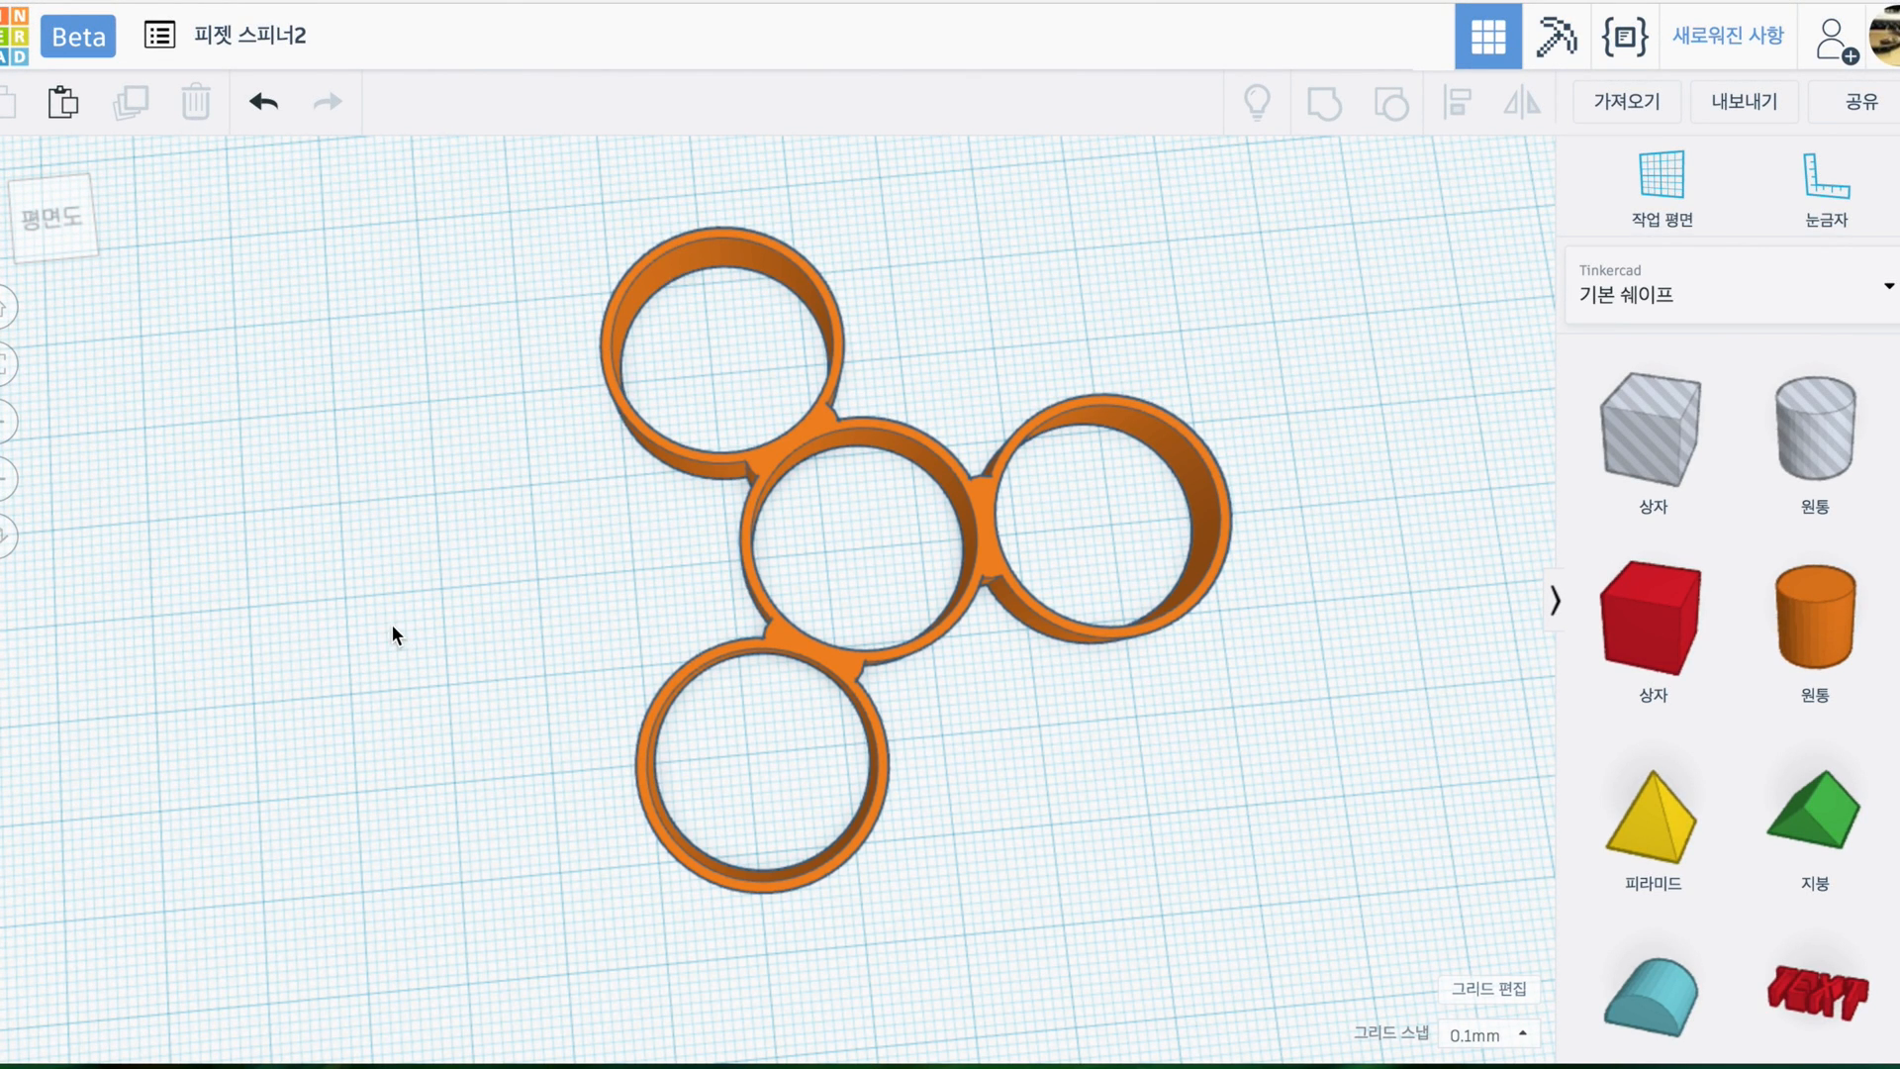
{"action": "right_click_drag", "start_coordinate": [436, 715], "coordinate": [471, 645]}
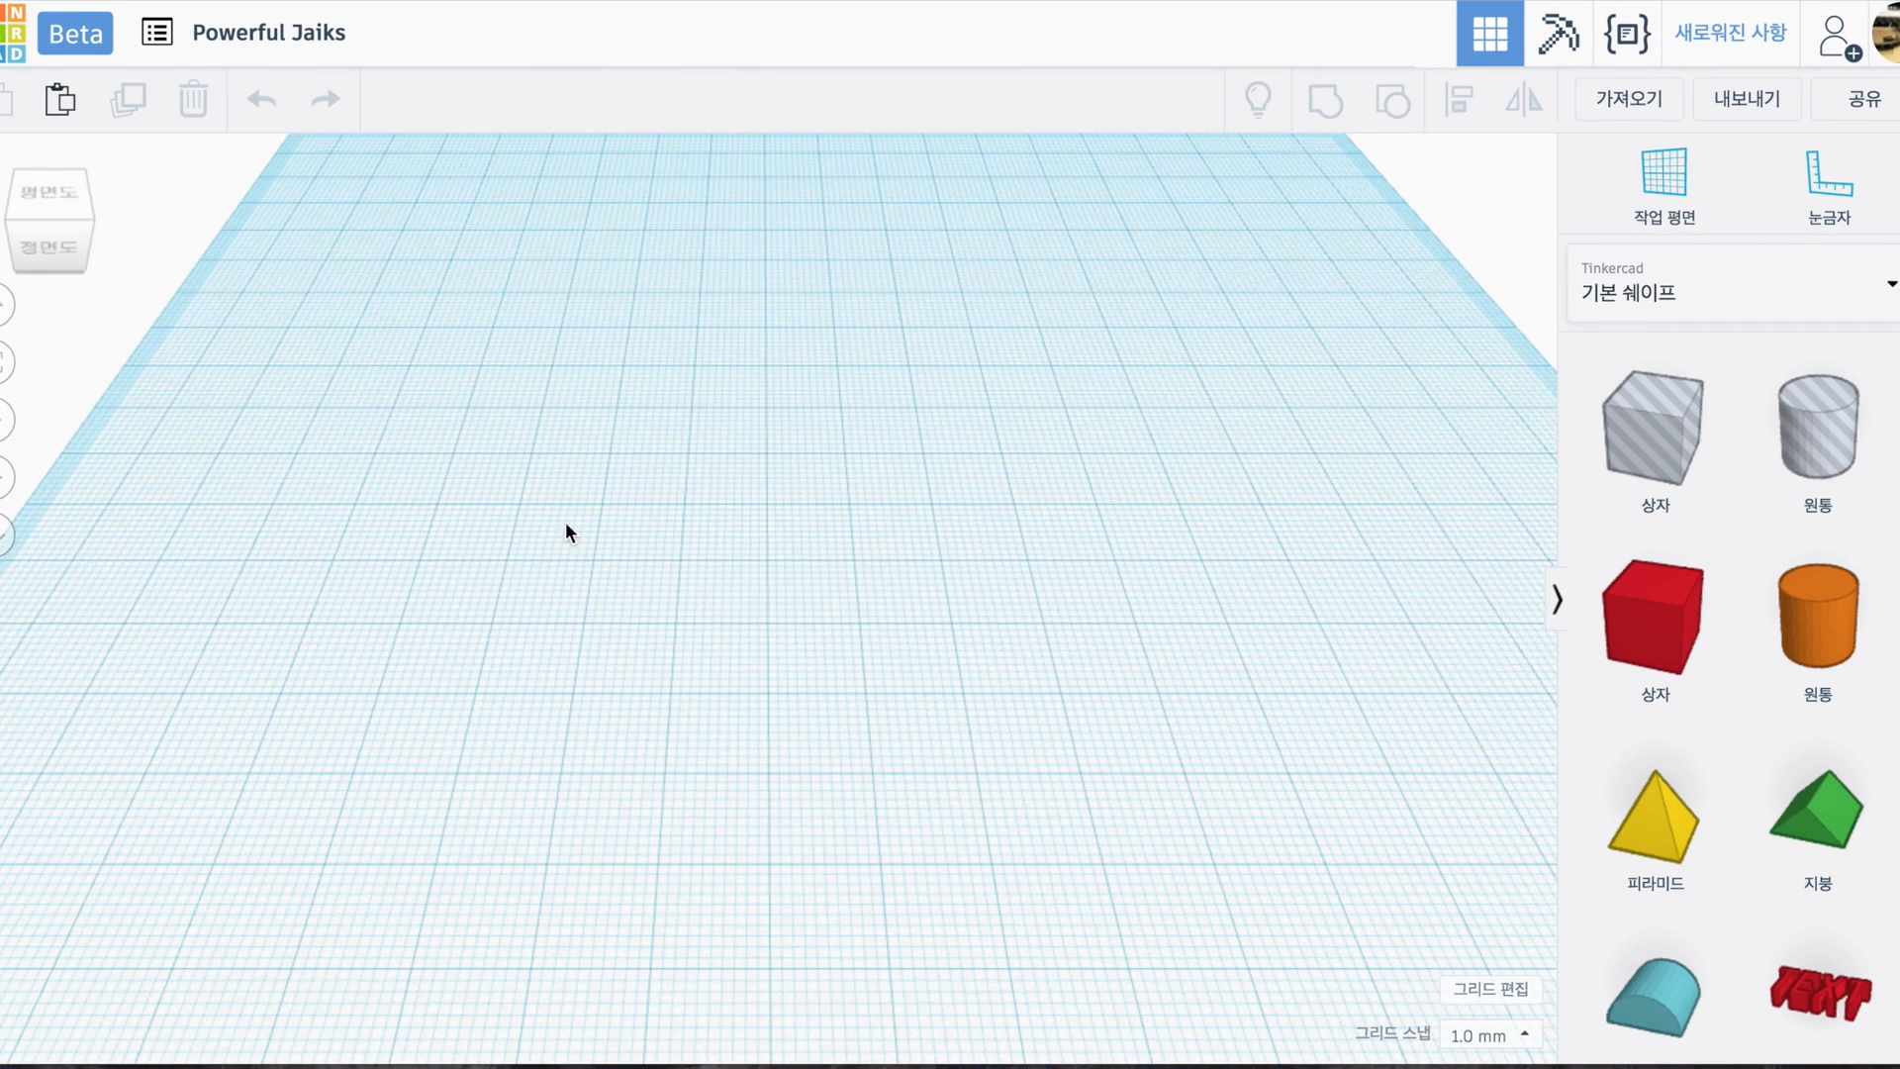
- Place a solid cylinder on the workplane and set its width and length to 24 mm
{"action": "left_click_drag", "start_coordinate": [1817, 614], "coordinate": [789, 594]}
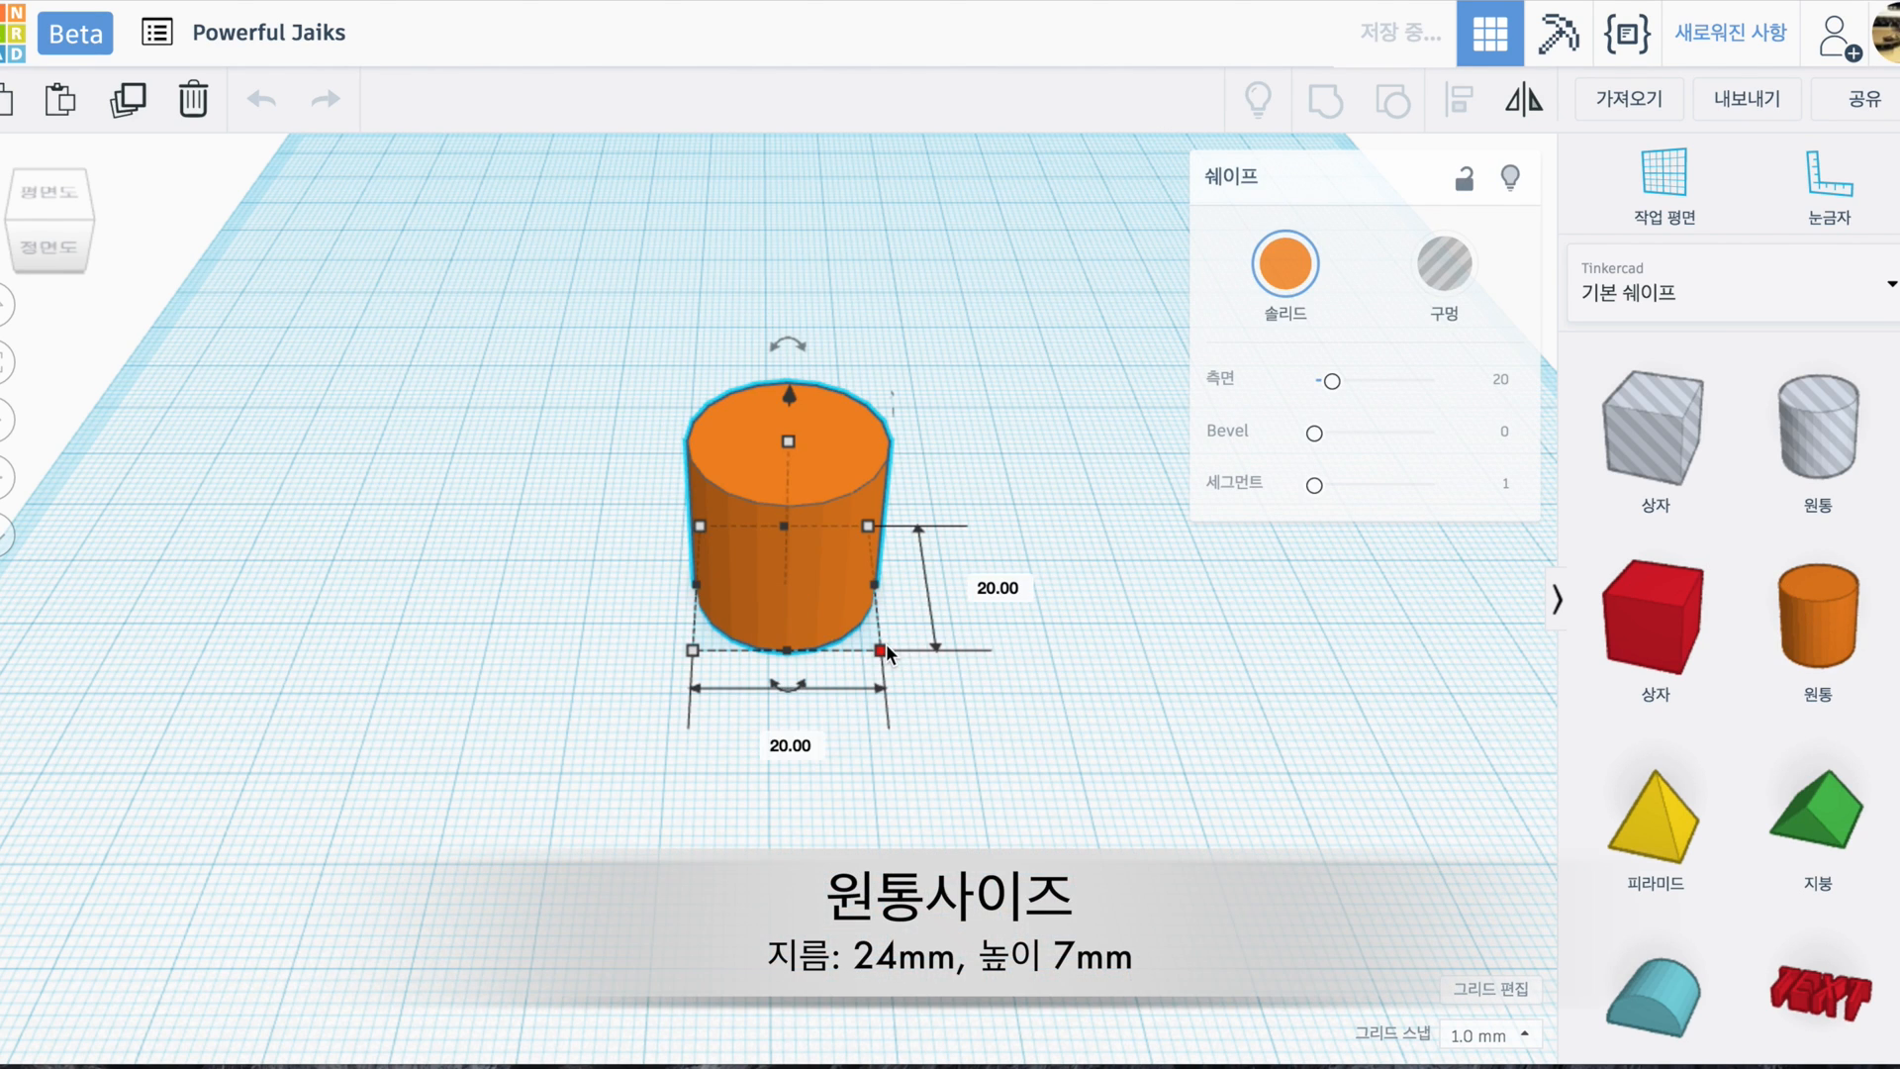
{"action": "left_click", "coordinate": [792, 739]}
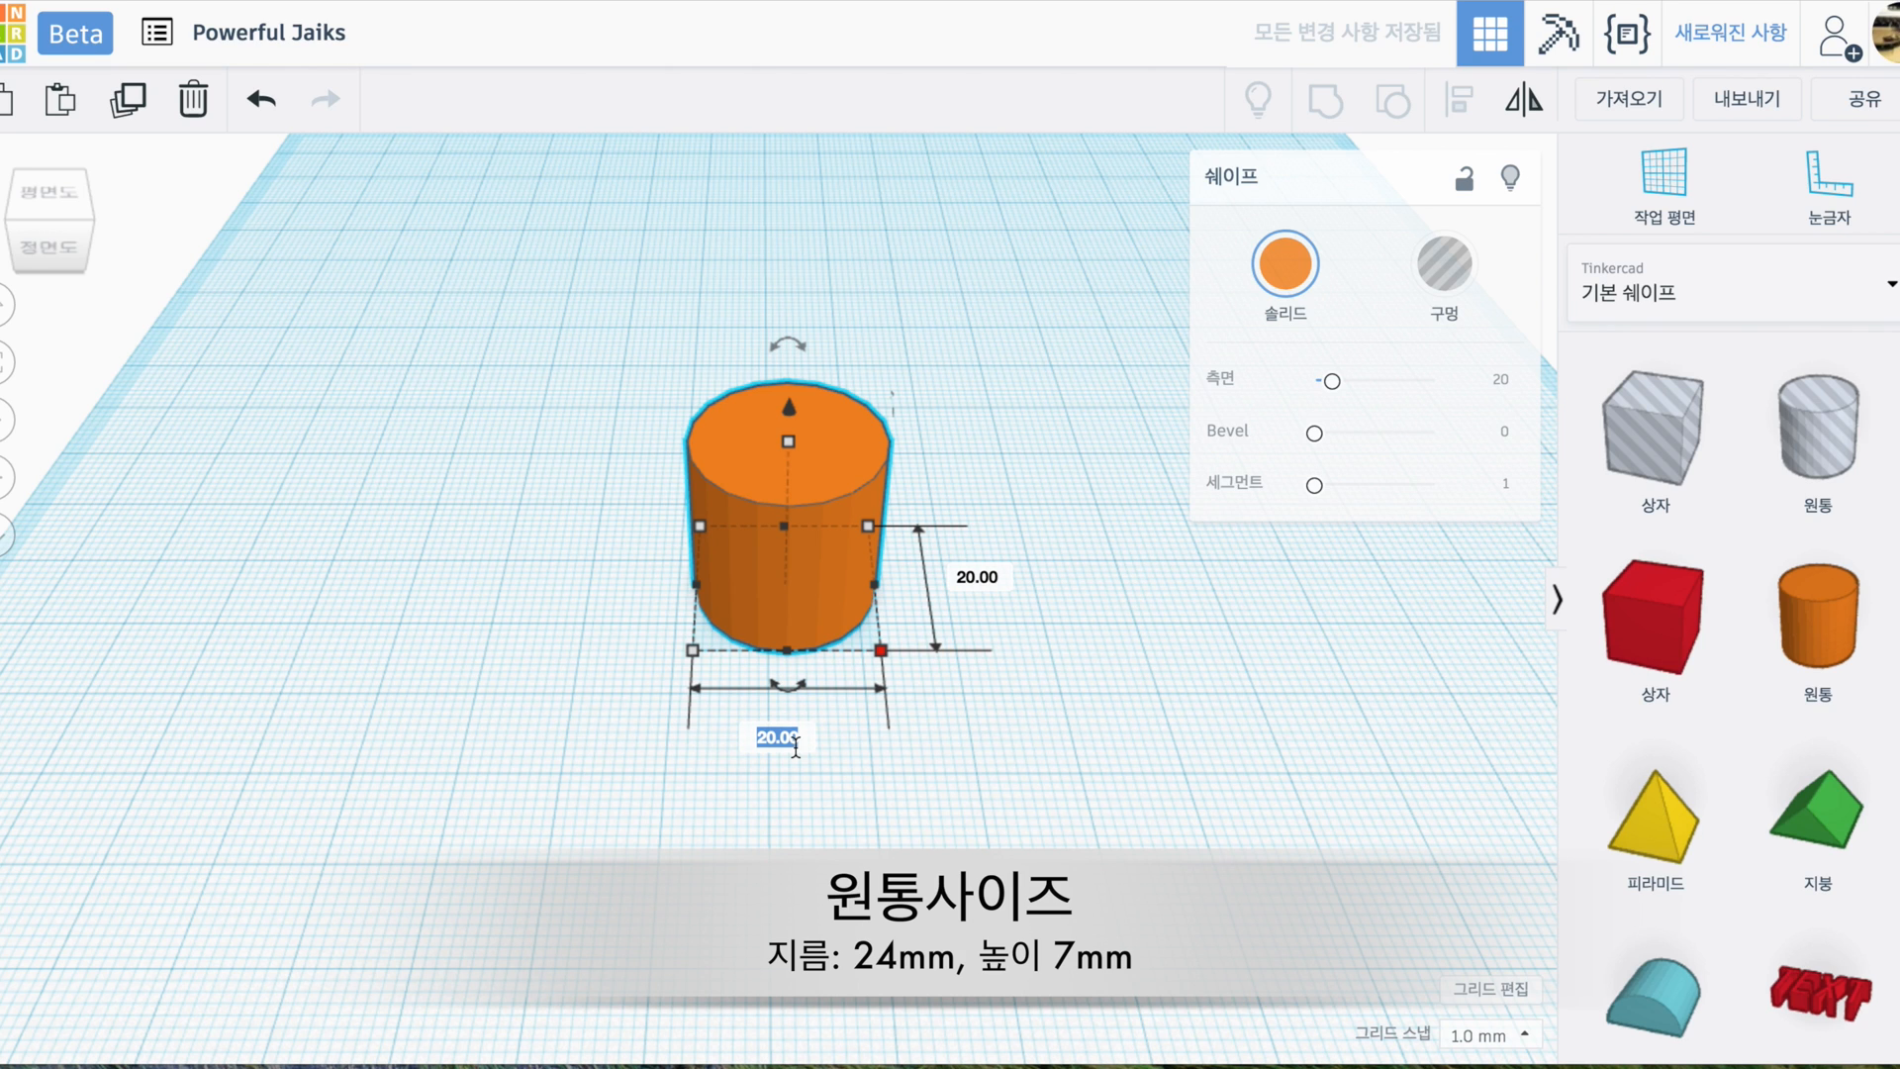
{"action": "type", "text": "24"}
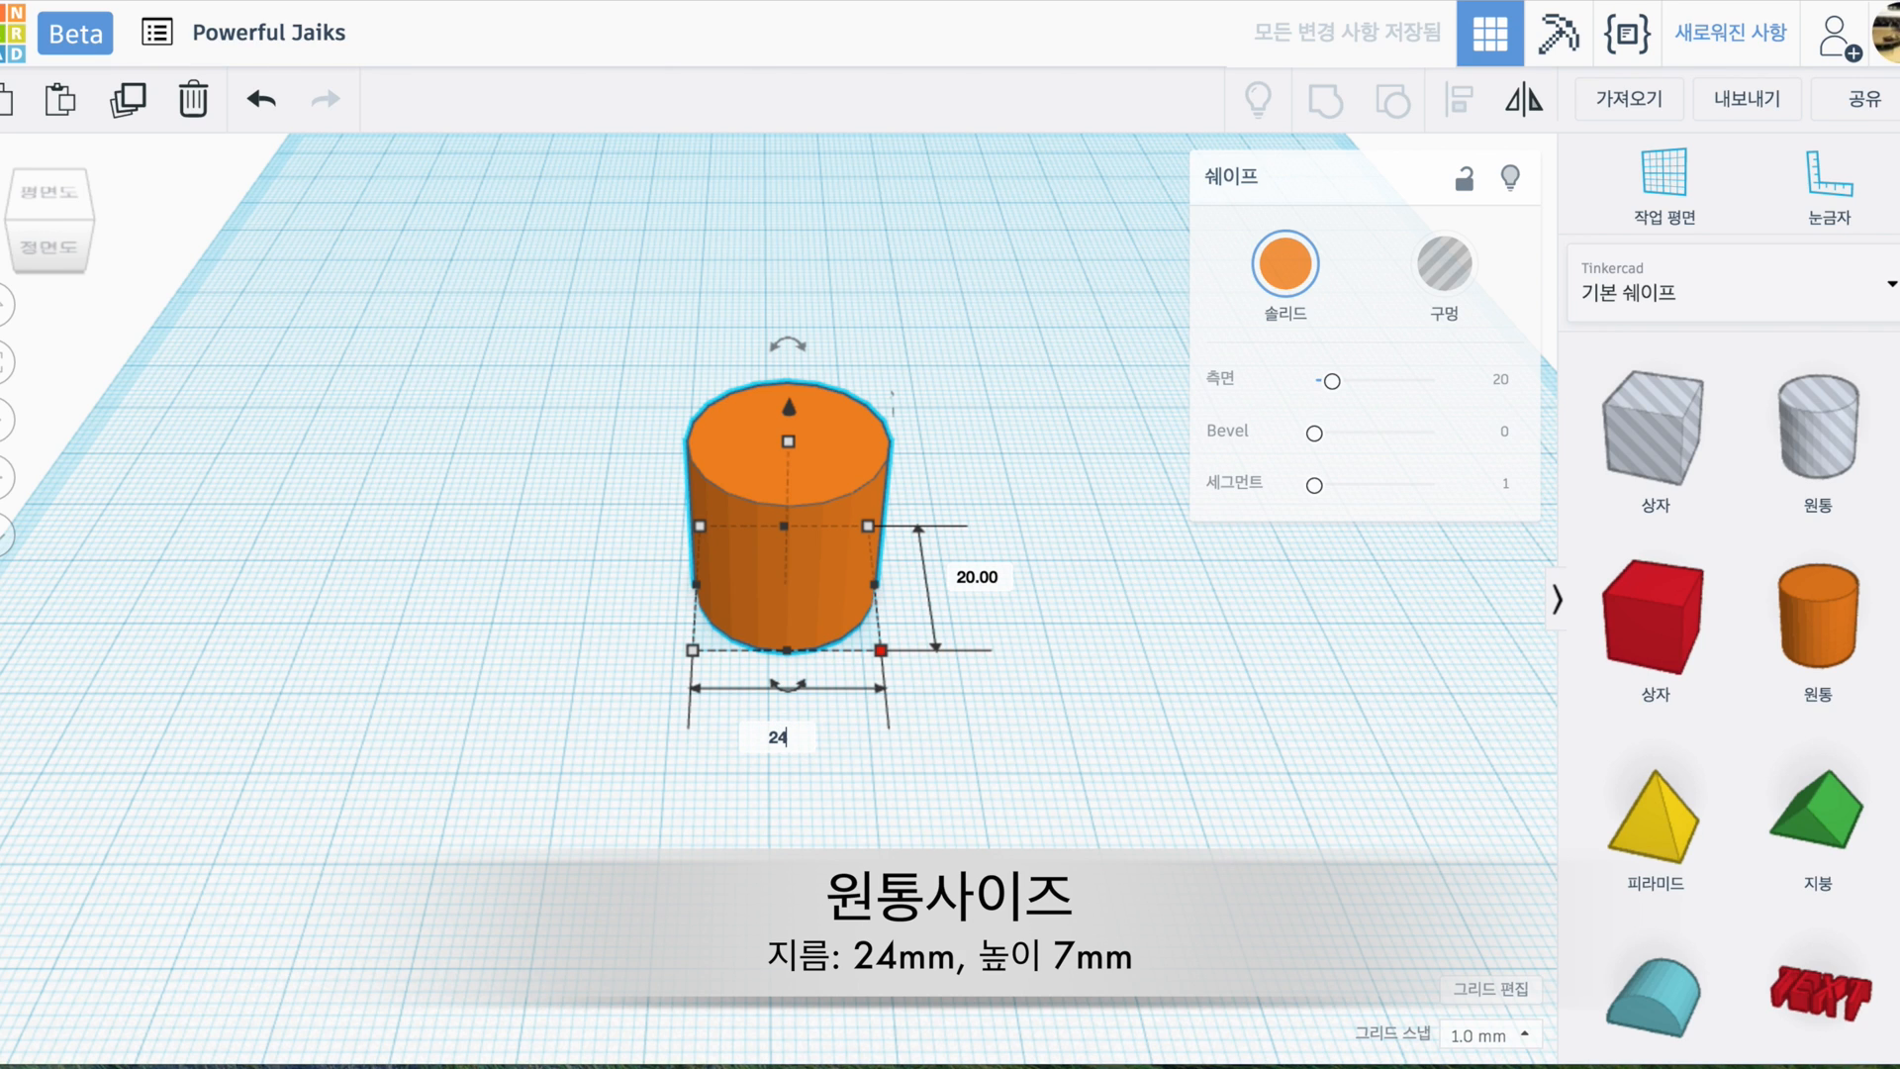
{"action": "left_click", "coordinate": [980, 579]}
{"action": "type", "text": "24"}
{"action": "left_click", "coordinate": [982, 362]}
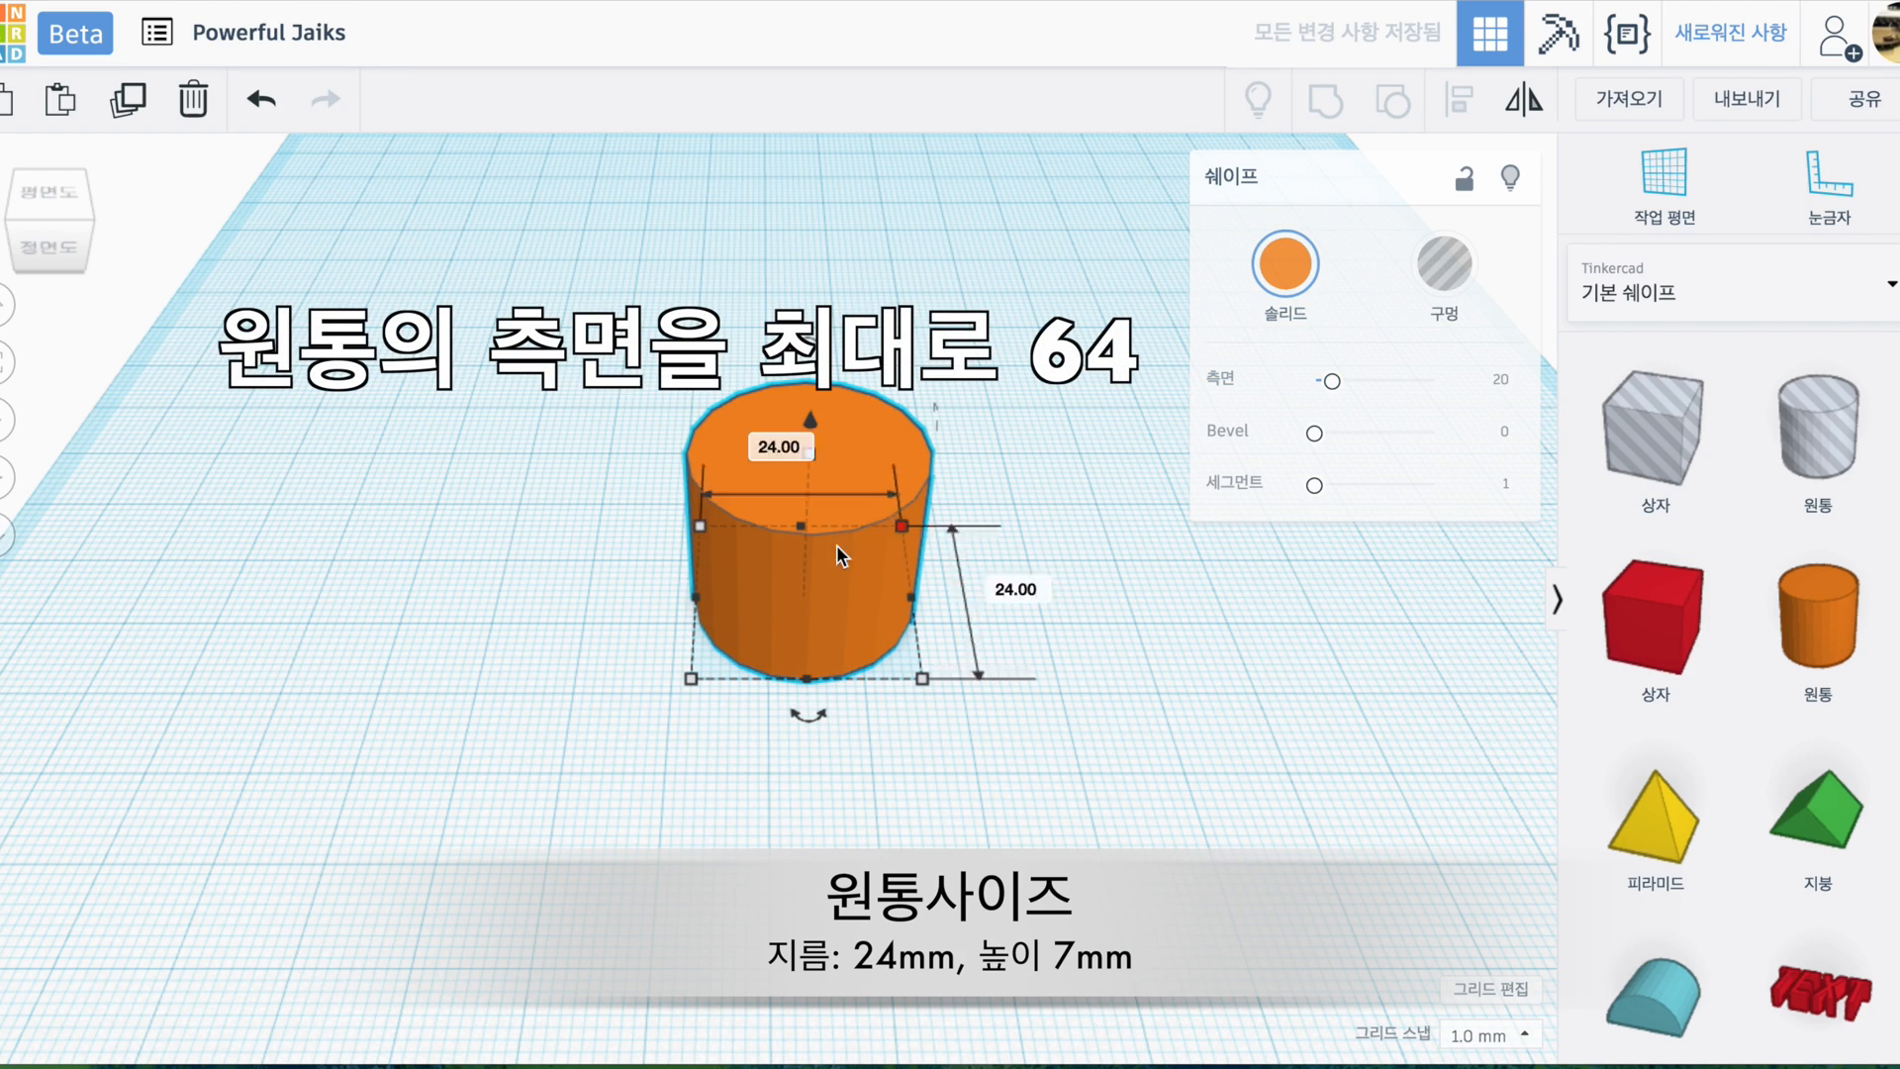
- Raise the orange cylinder's number of sides to 64
{"action": "scroll", "coordinate": [833, 554], "scroll_direction": "up", "scroll_amount": 5}
{"action": "middle_click_drag", "start_coordinate": [958, 566], "coordinate": [887, 661]}
{"action": "scroll", "coordinate": [829, 651], "scroll_direction": "up", "scroll_amount": 2}
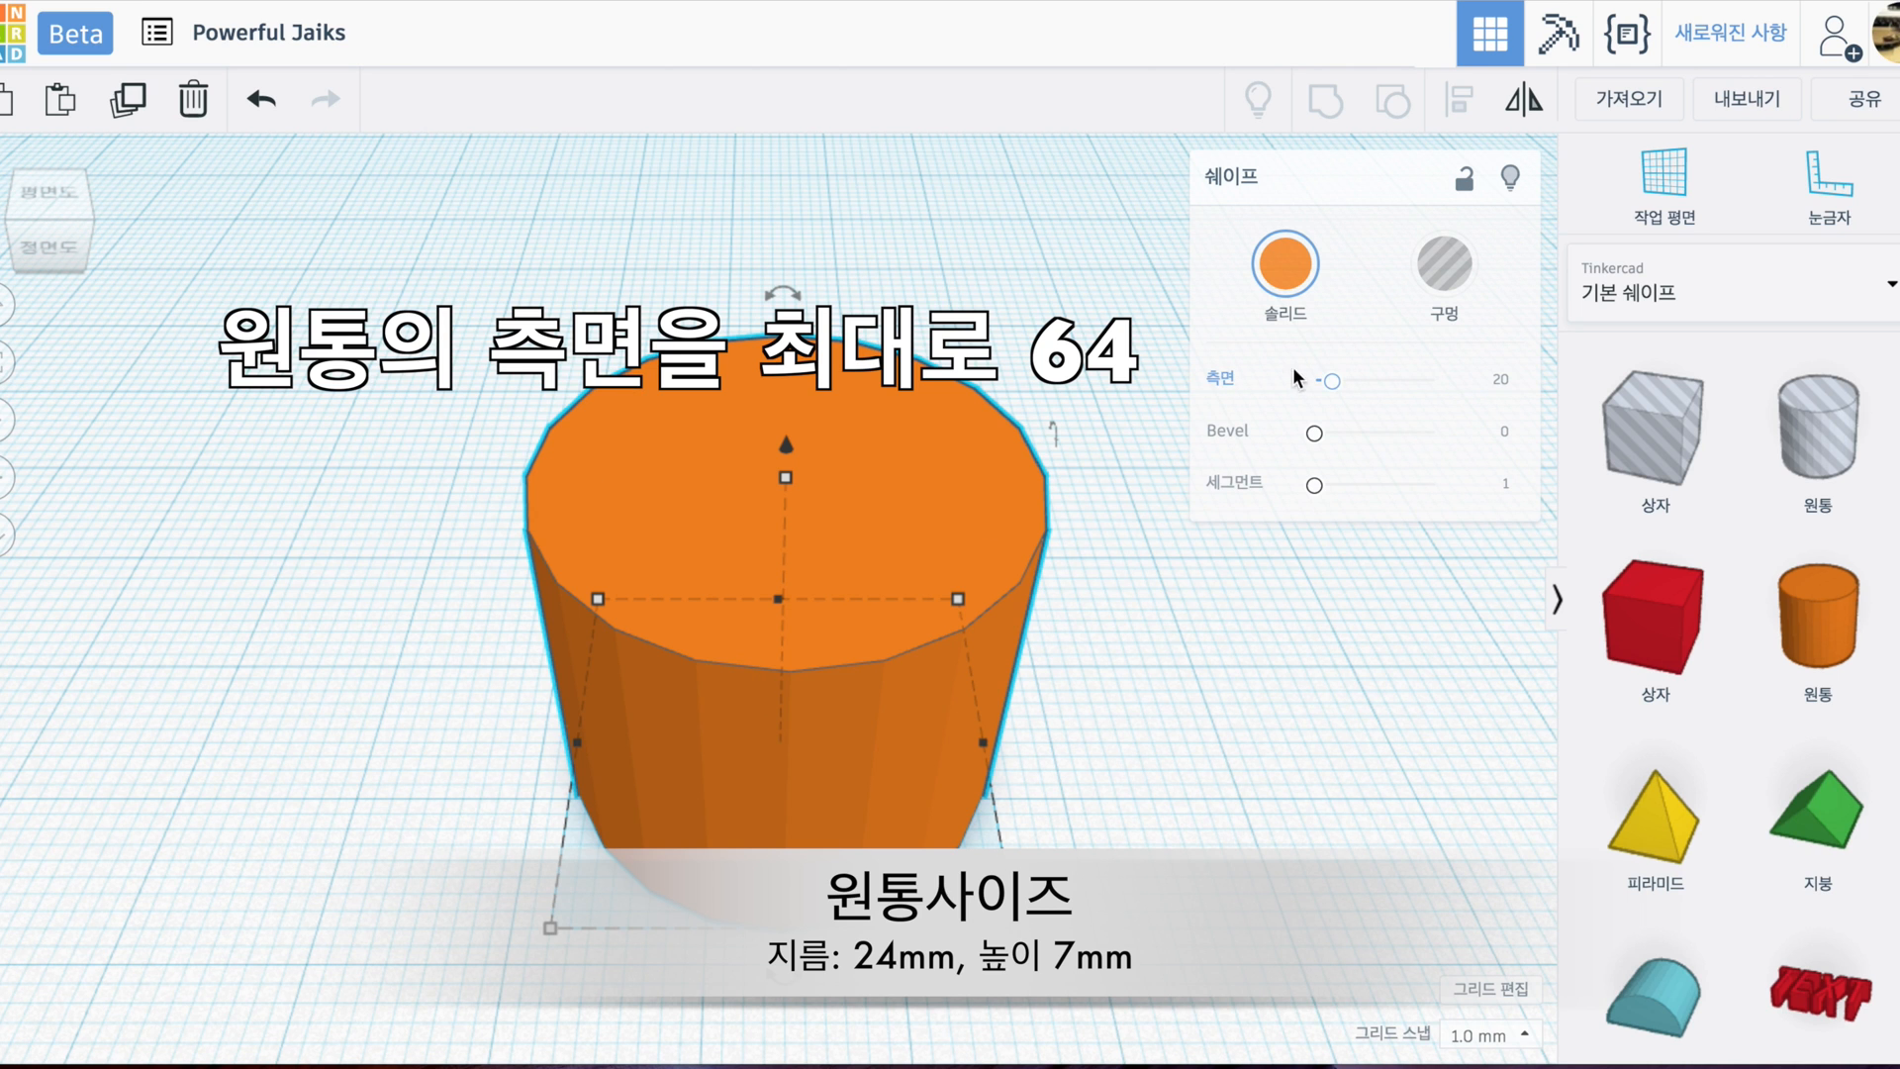
{"action": "left_click_drag", "start_coordinate": [1333, 382], "coordinate": [1463, 386]}
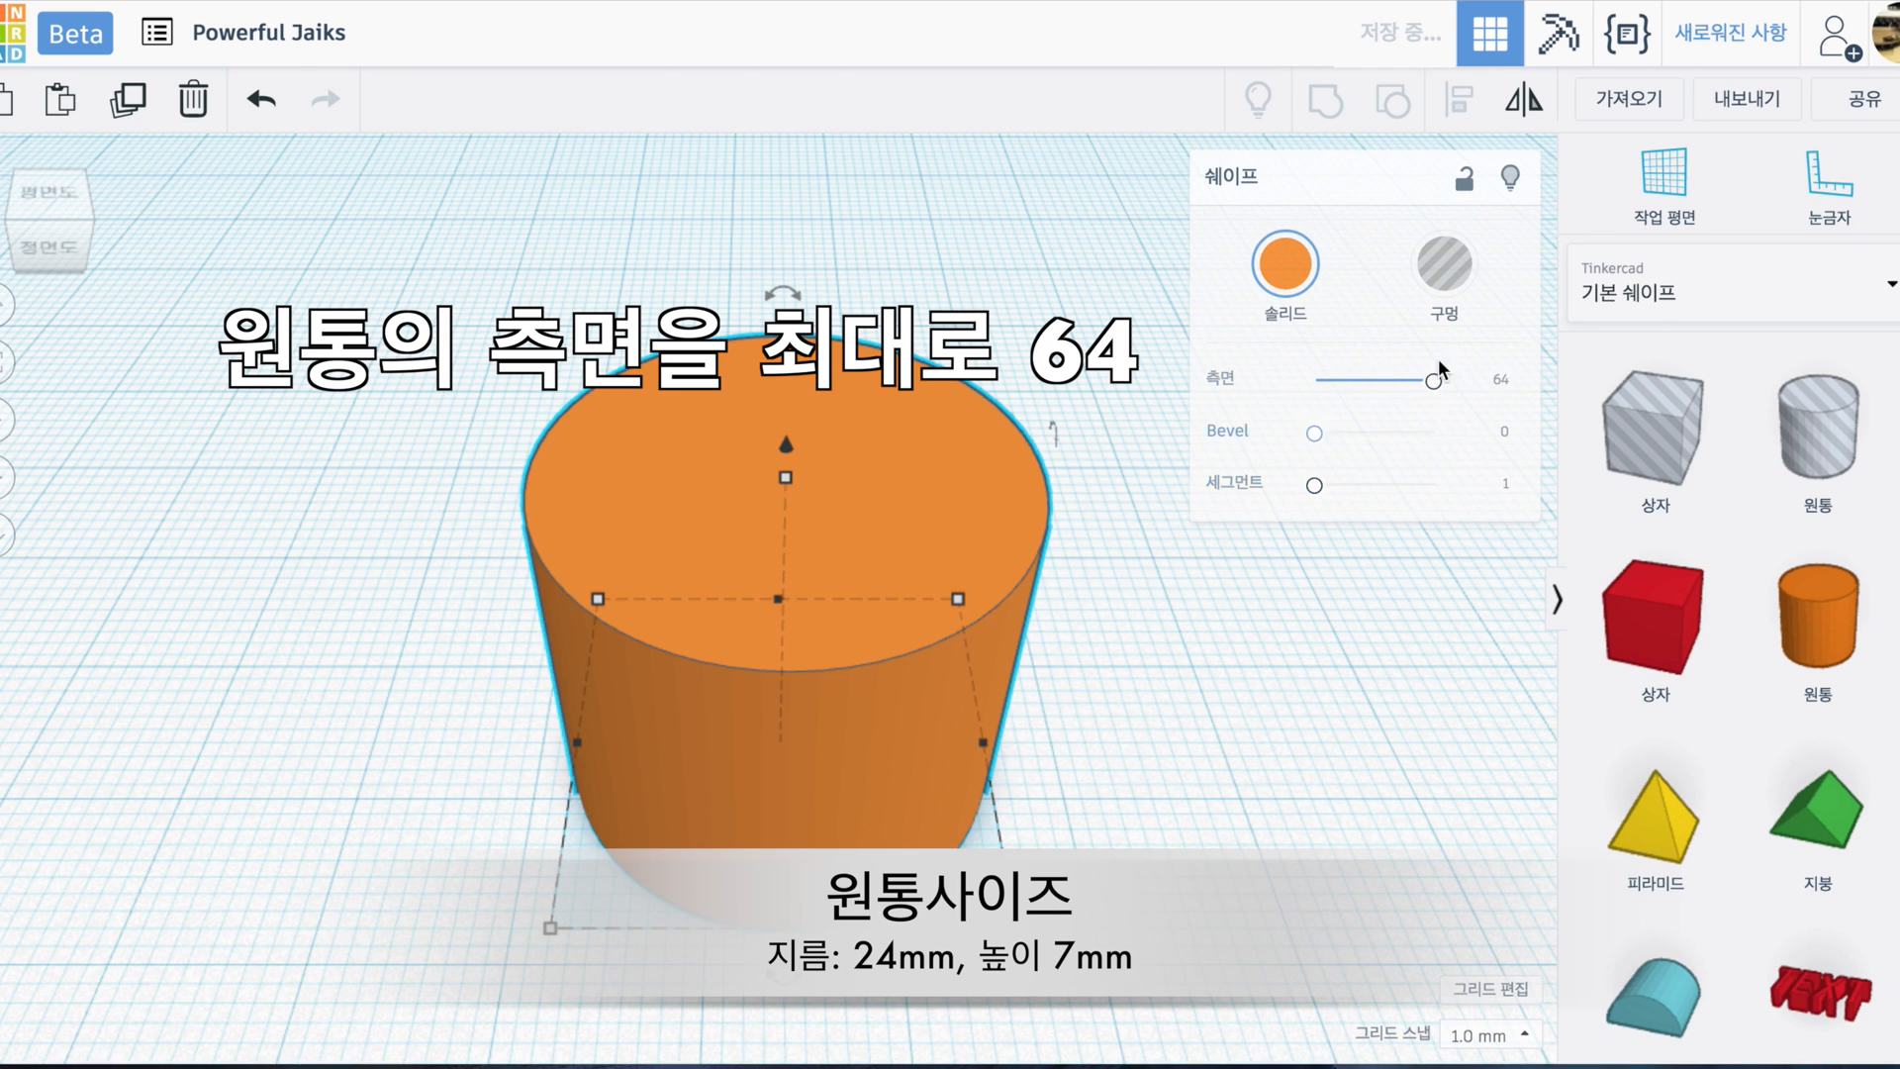
- Set the orange cylinder's height to 7 mm and check its base dimensions
{"action": "middle_click_drag", "start_coordinate": [1213, 787], "coordinate": [1120, 591]}
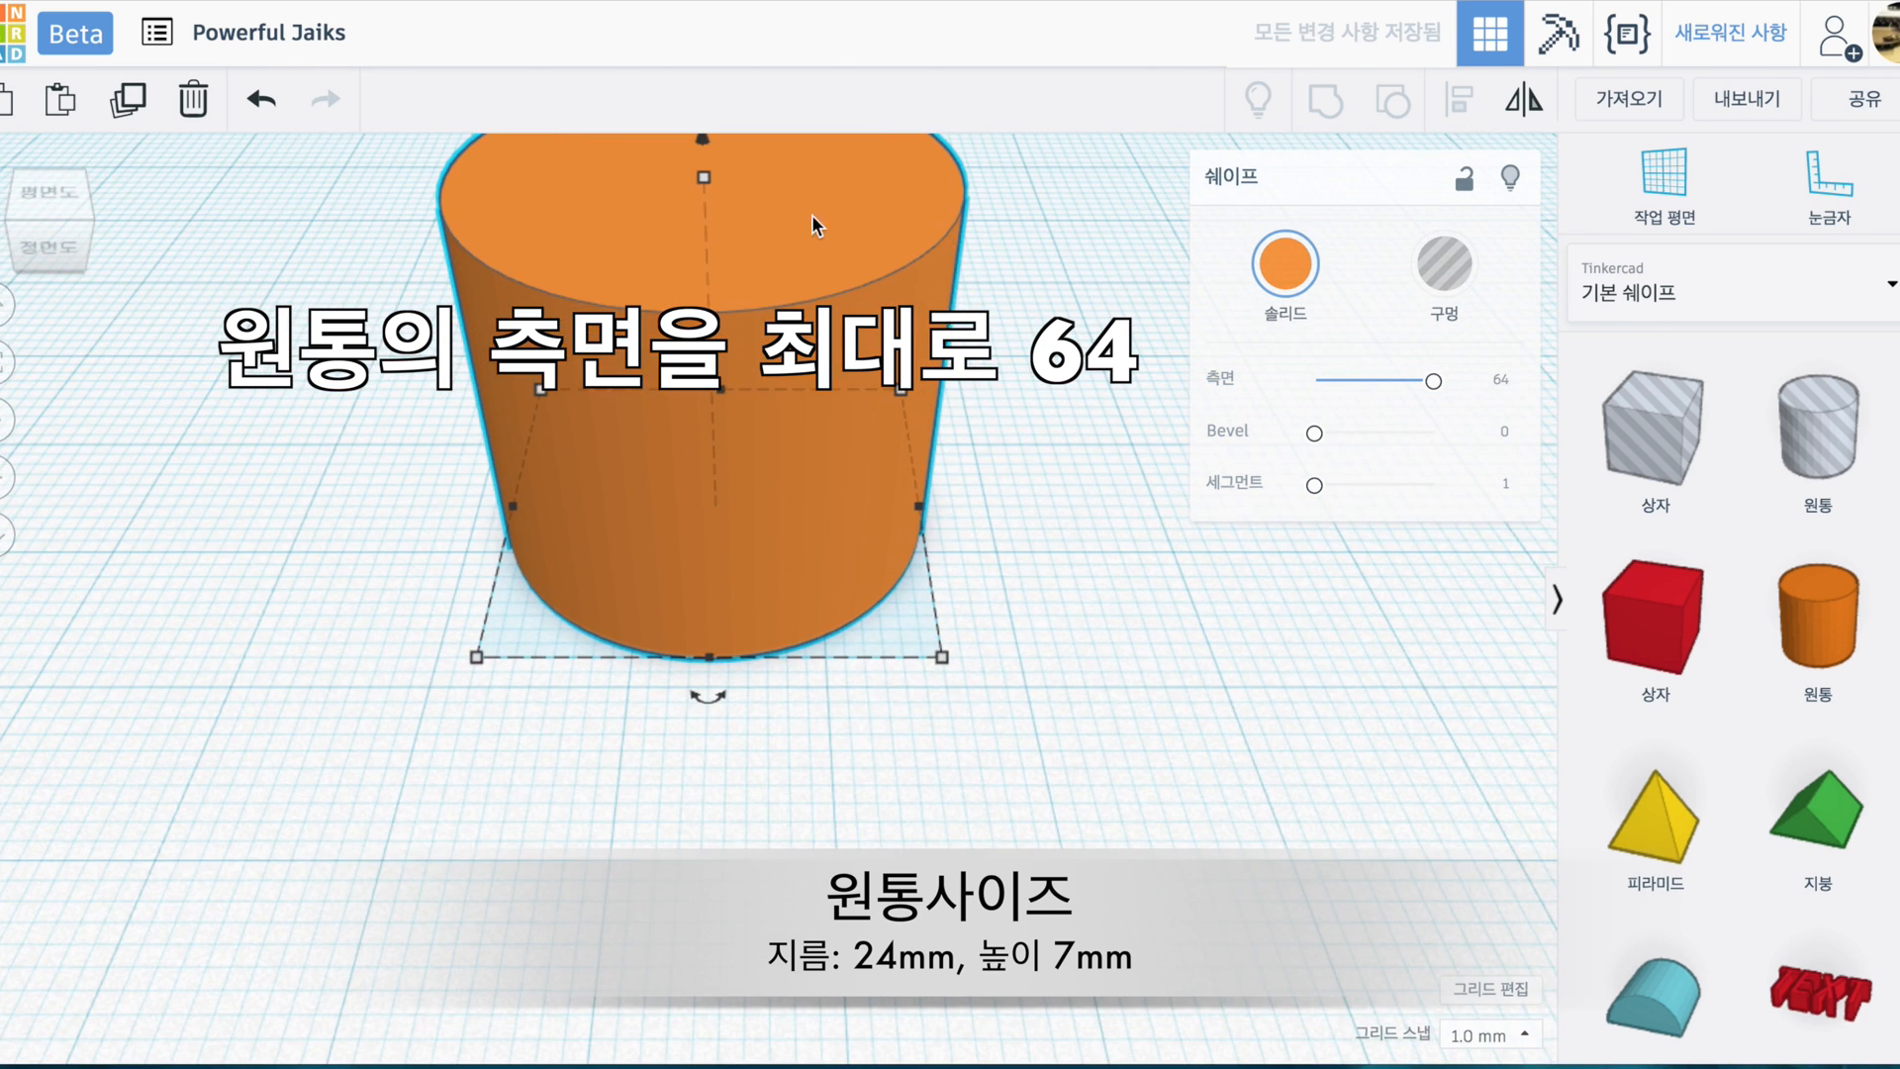
{"action": "left_click", "coordinate": [703, 178]}
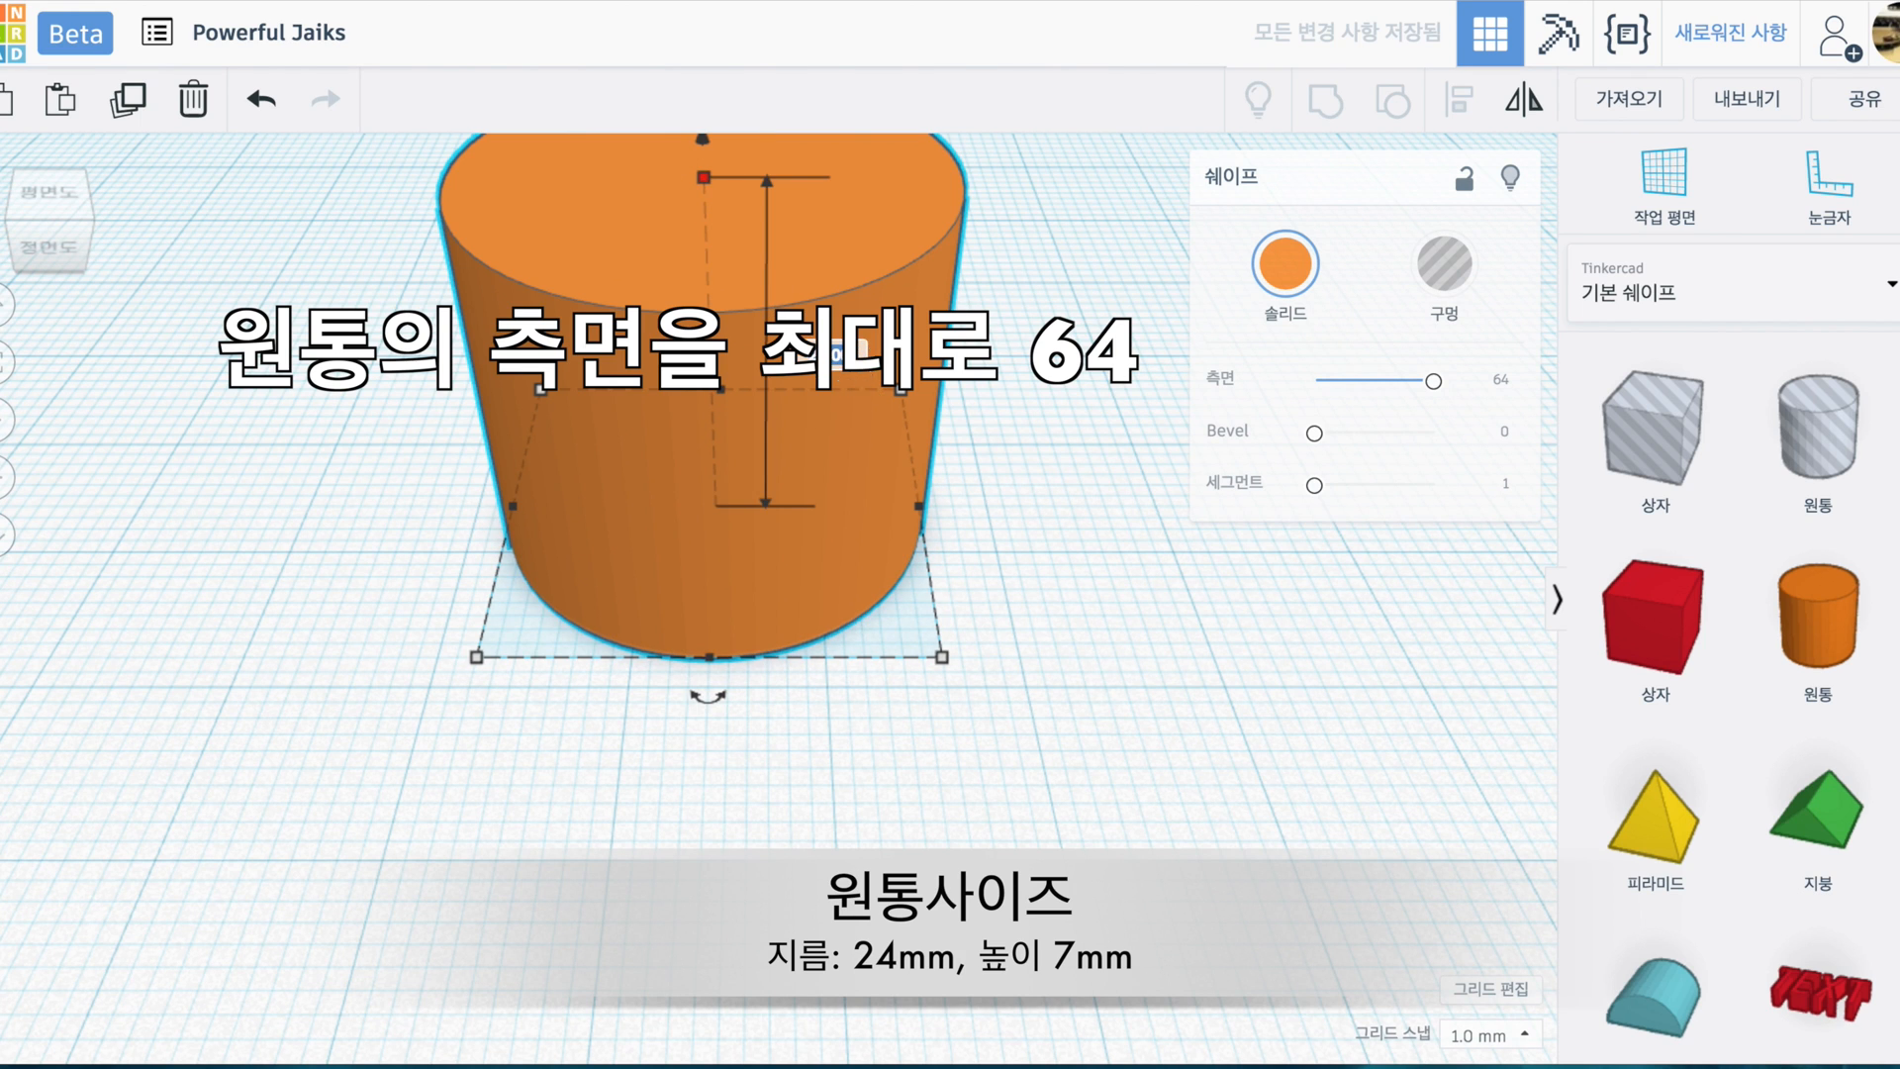
{"action": "type", "text": "7"}
{"action": "key", "text": "Return"}
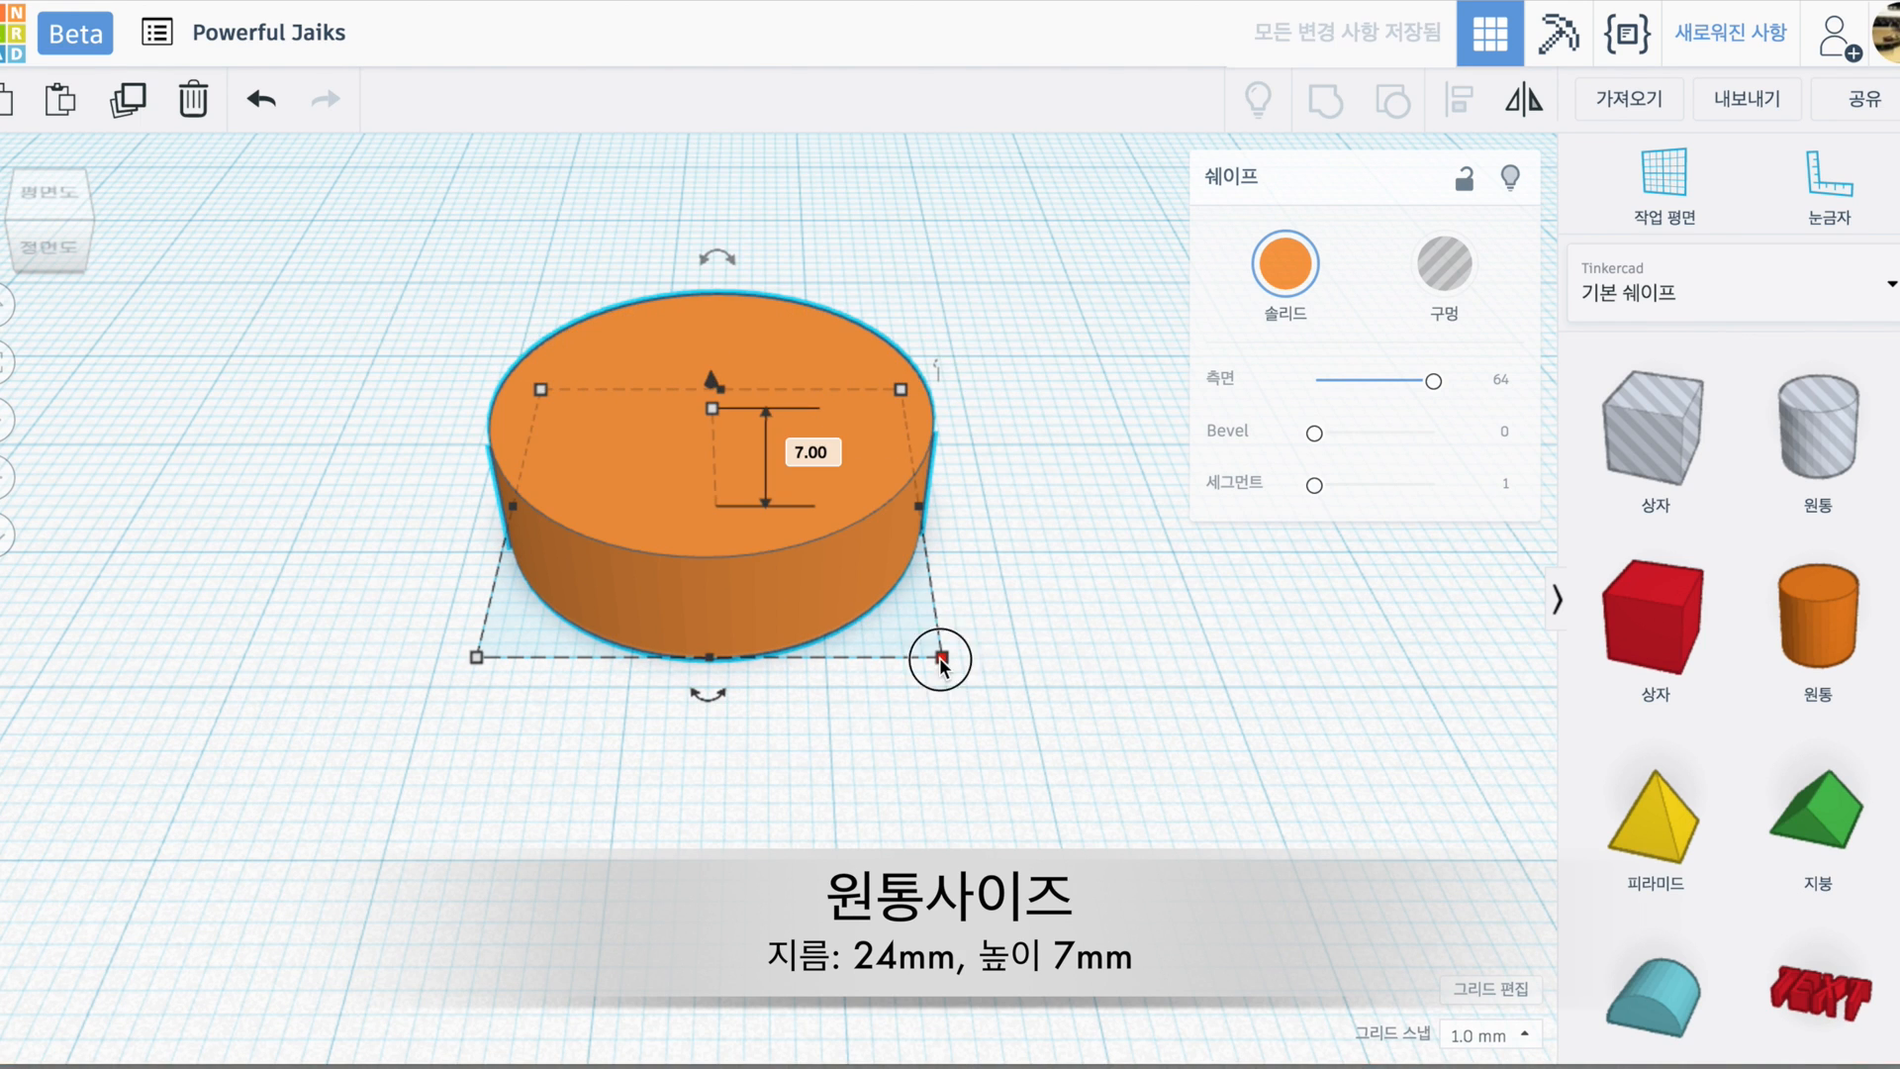
{"action": "left_click", "coordinate": [941, 656]}
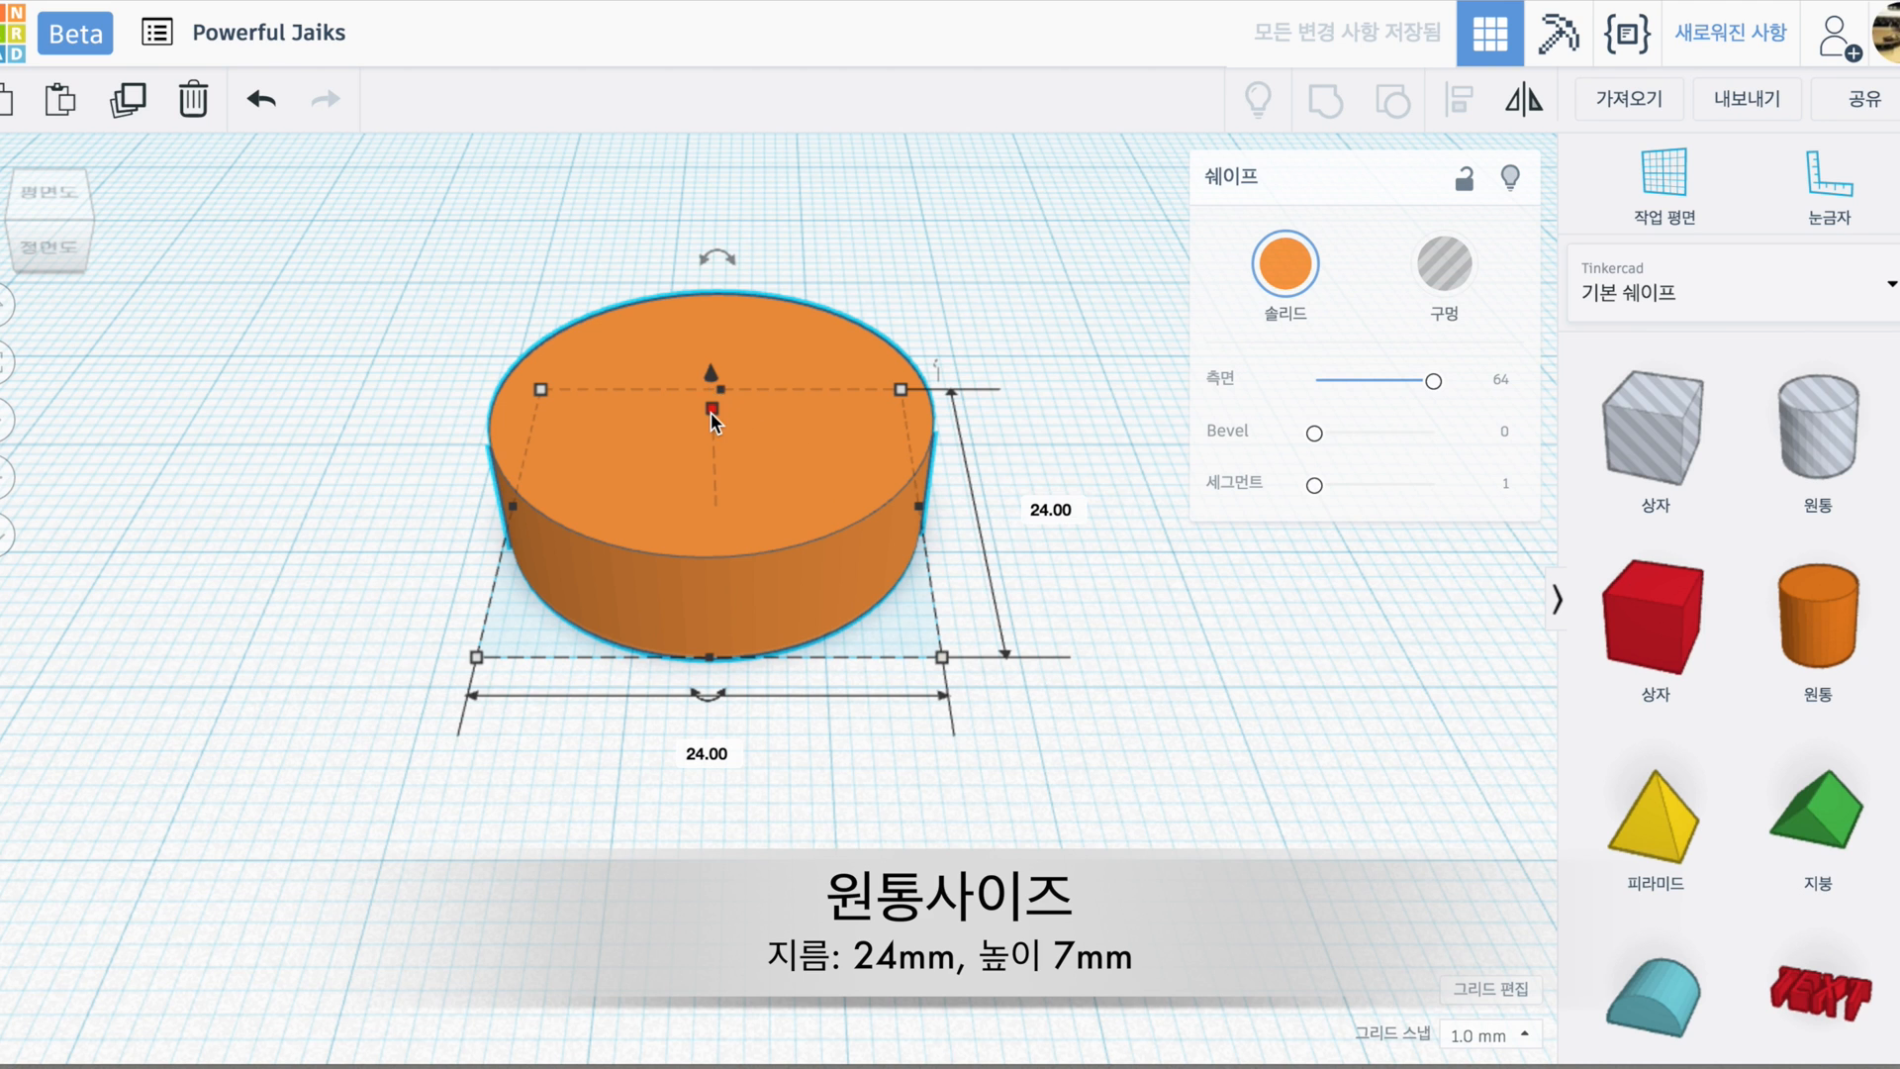
{"action": "mouse_move", "coordinate": [710, 414]}
{"action": "left_click", "coordinate": [1029, 283]}
- Place a hole cylinder on the workplane beside the orange disc
{"action": "scroll", "coordinate": [979, 327], "scroll_direction": "up", "scroll_amount": 2}
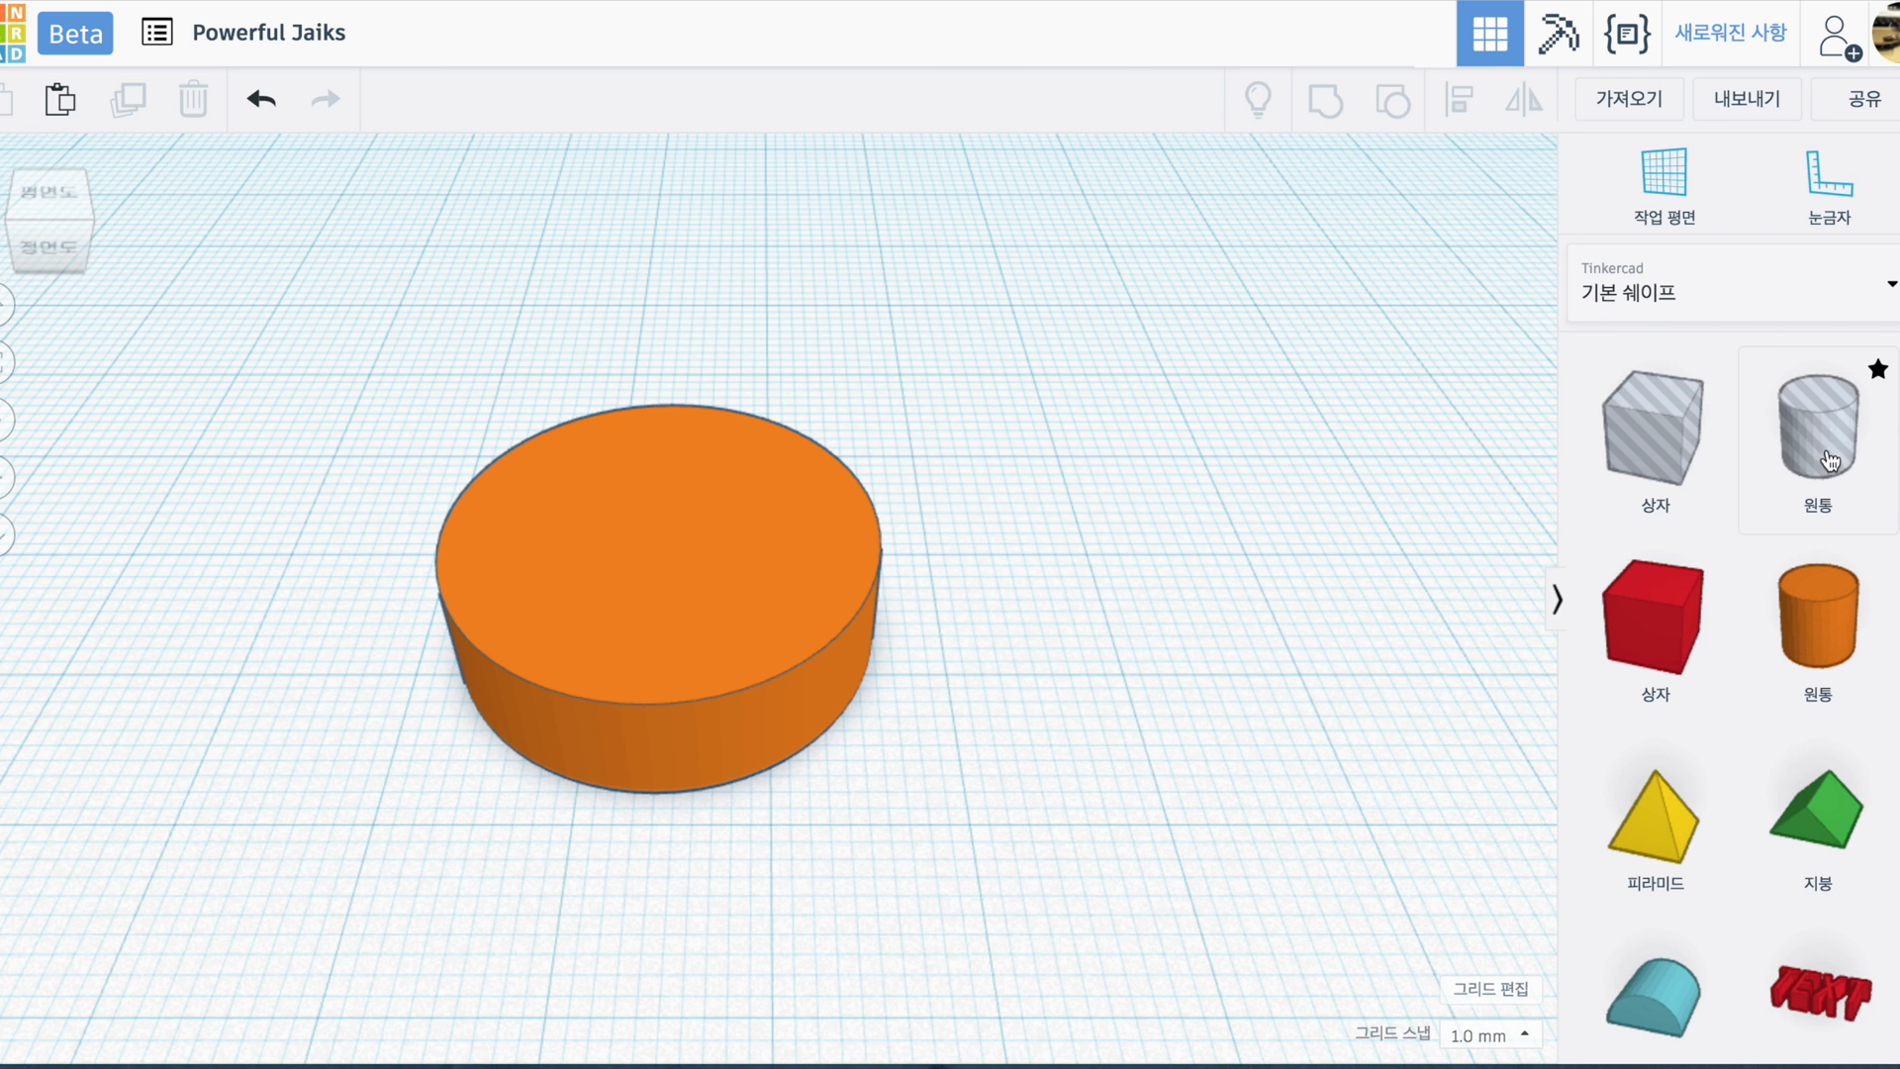
{"action": "left_click_drag", "start_coordinate": [1832, 453], "coordinate": [1130, 647]}
{"action": "mouse_move", "coordinate": [916, 802]}
{"action": "right_mouse_down"}
{"action": "mouse_move", "coordinate": [622, 886]}
{"action": "mouse_move", "coordinate": [760, 810]}
{"action": "mouse_move", "coordinate": [942, 825]}
{"action": "right_mouse_up"}
{"action": "left_click", "coordinate": [925, 636]}
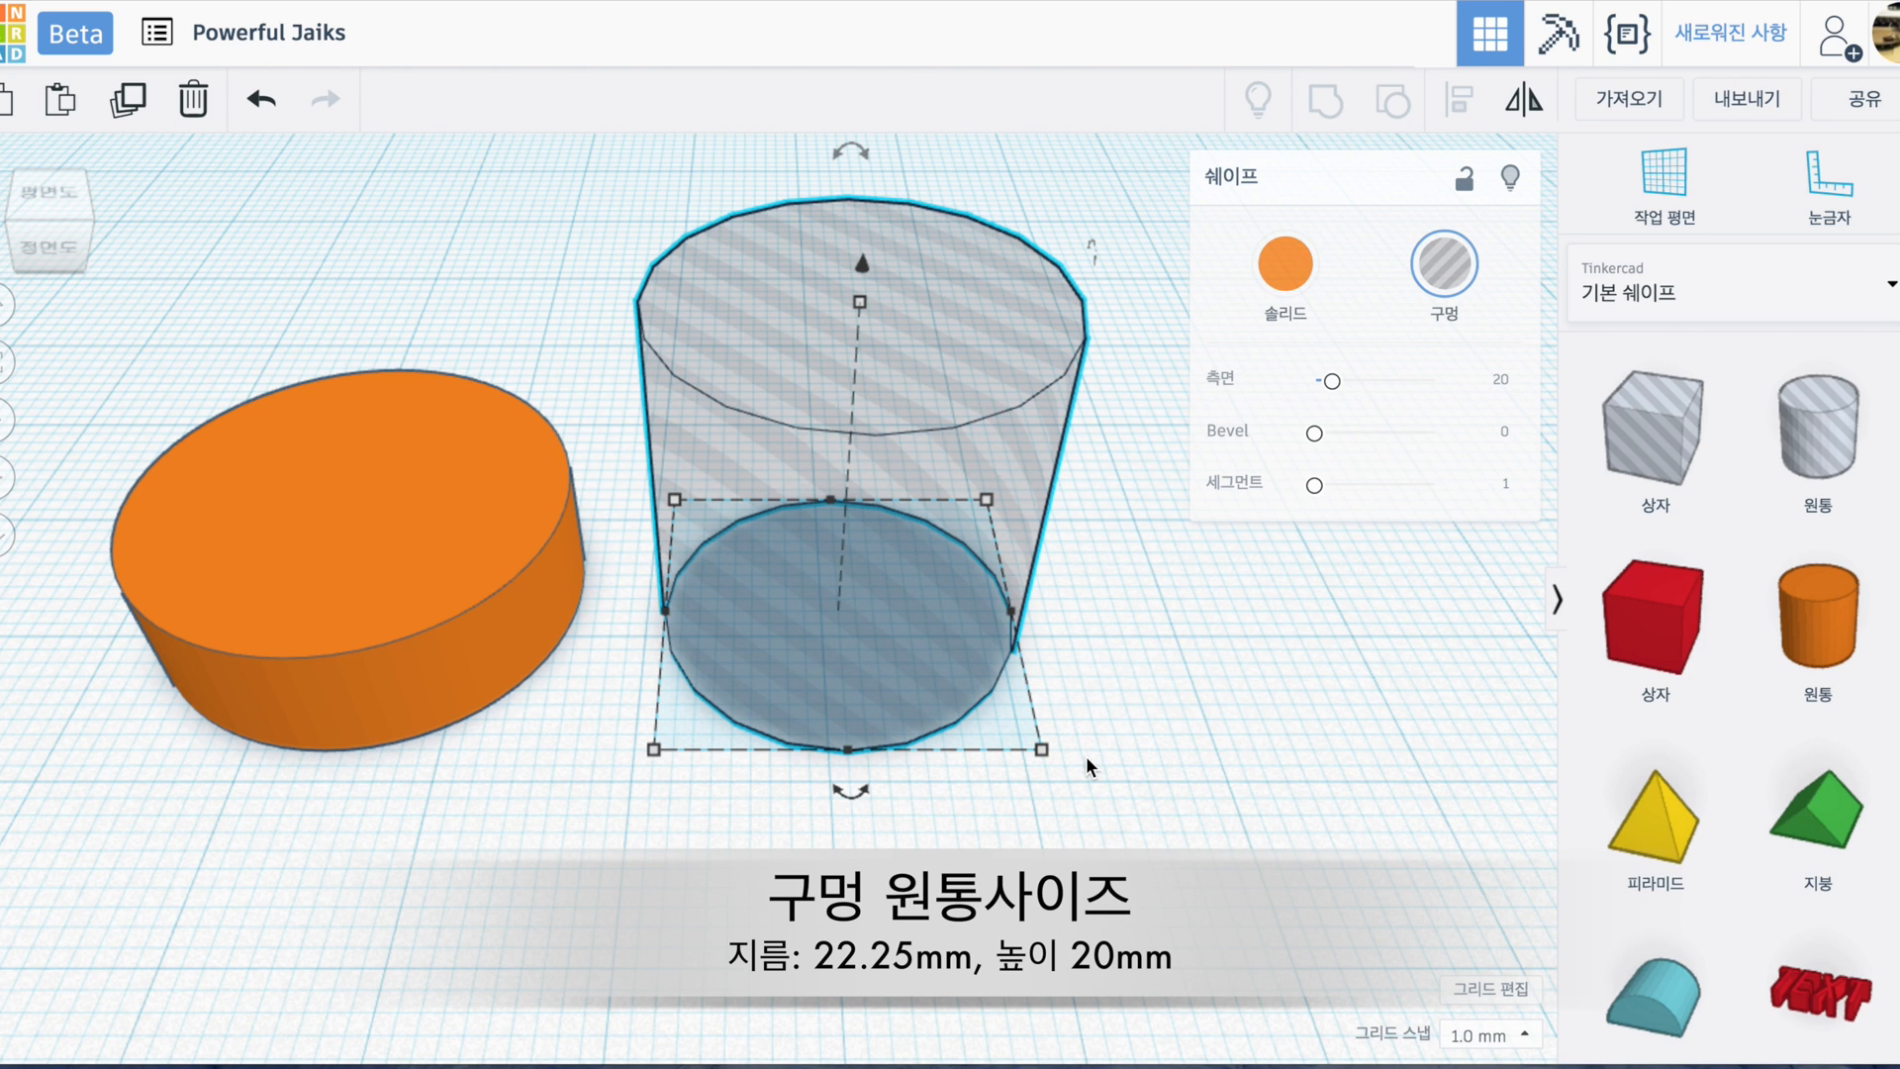
- Set the hole cylinder's width and length to 22.25 mm and its number of sides to 64
{"action": "mouse_move", "coordinate": [1041, 749]}
{"action": "type", "text": "22.25"}
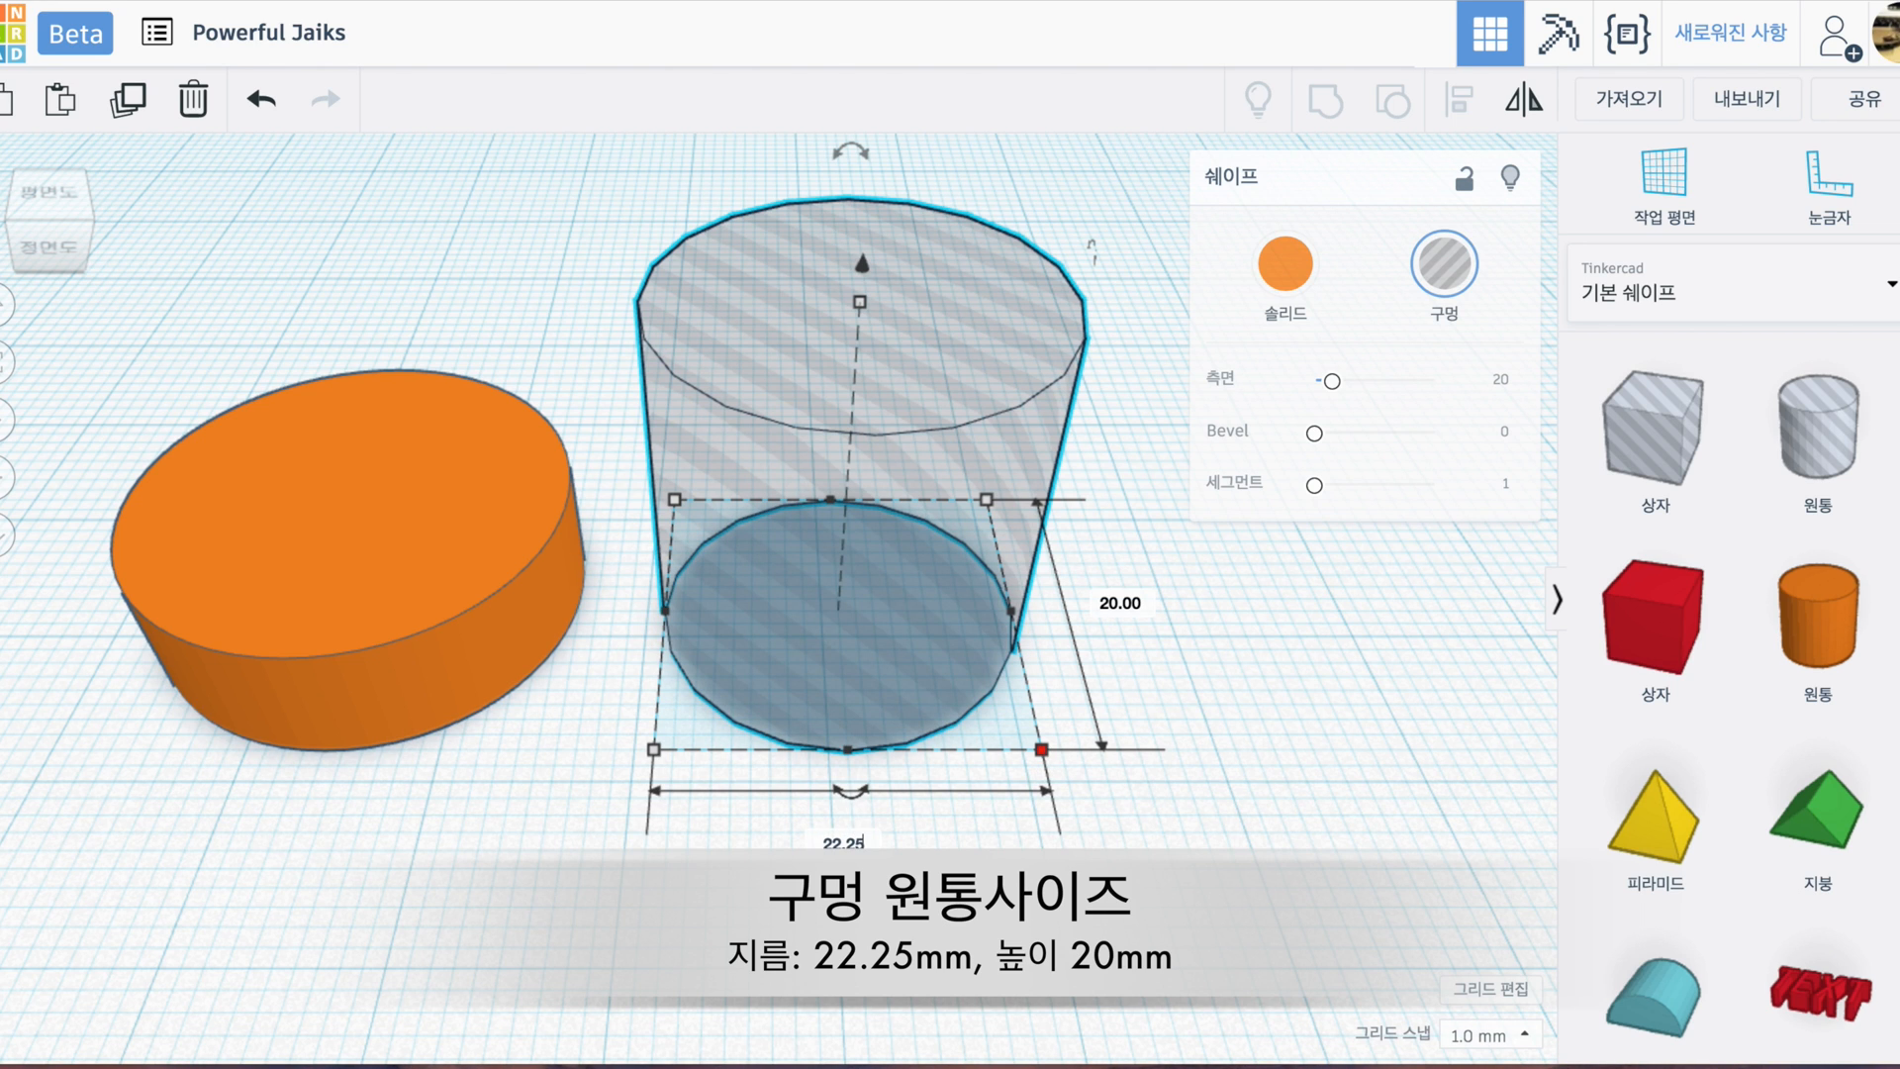
{"action": "key", "text": "Tab"}
{"action": "type", "text": "22.25"}
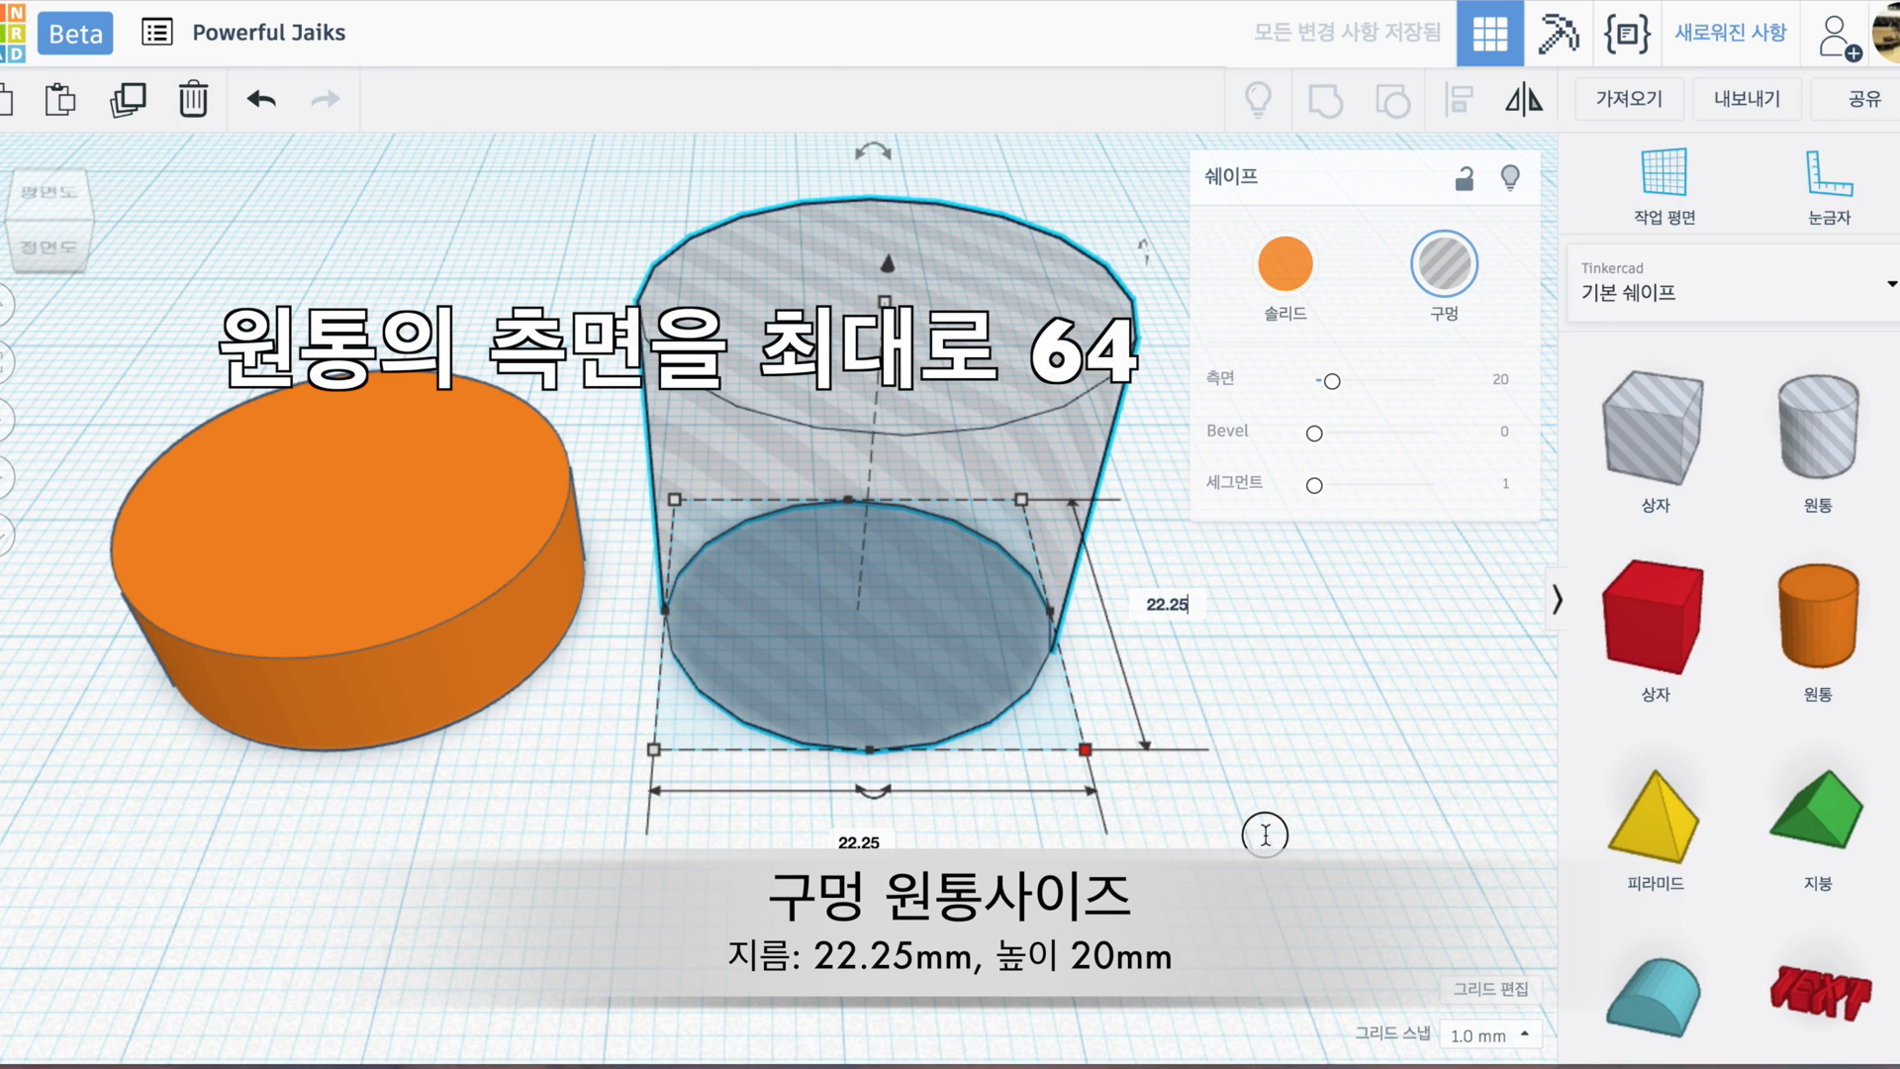
{"action": "key", "text": "Return"}
{"action": "left_click_drag", "start_coordinate": [1332, 381], "coordinate": [1434, 381]}
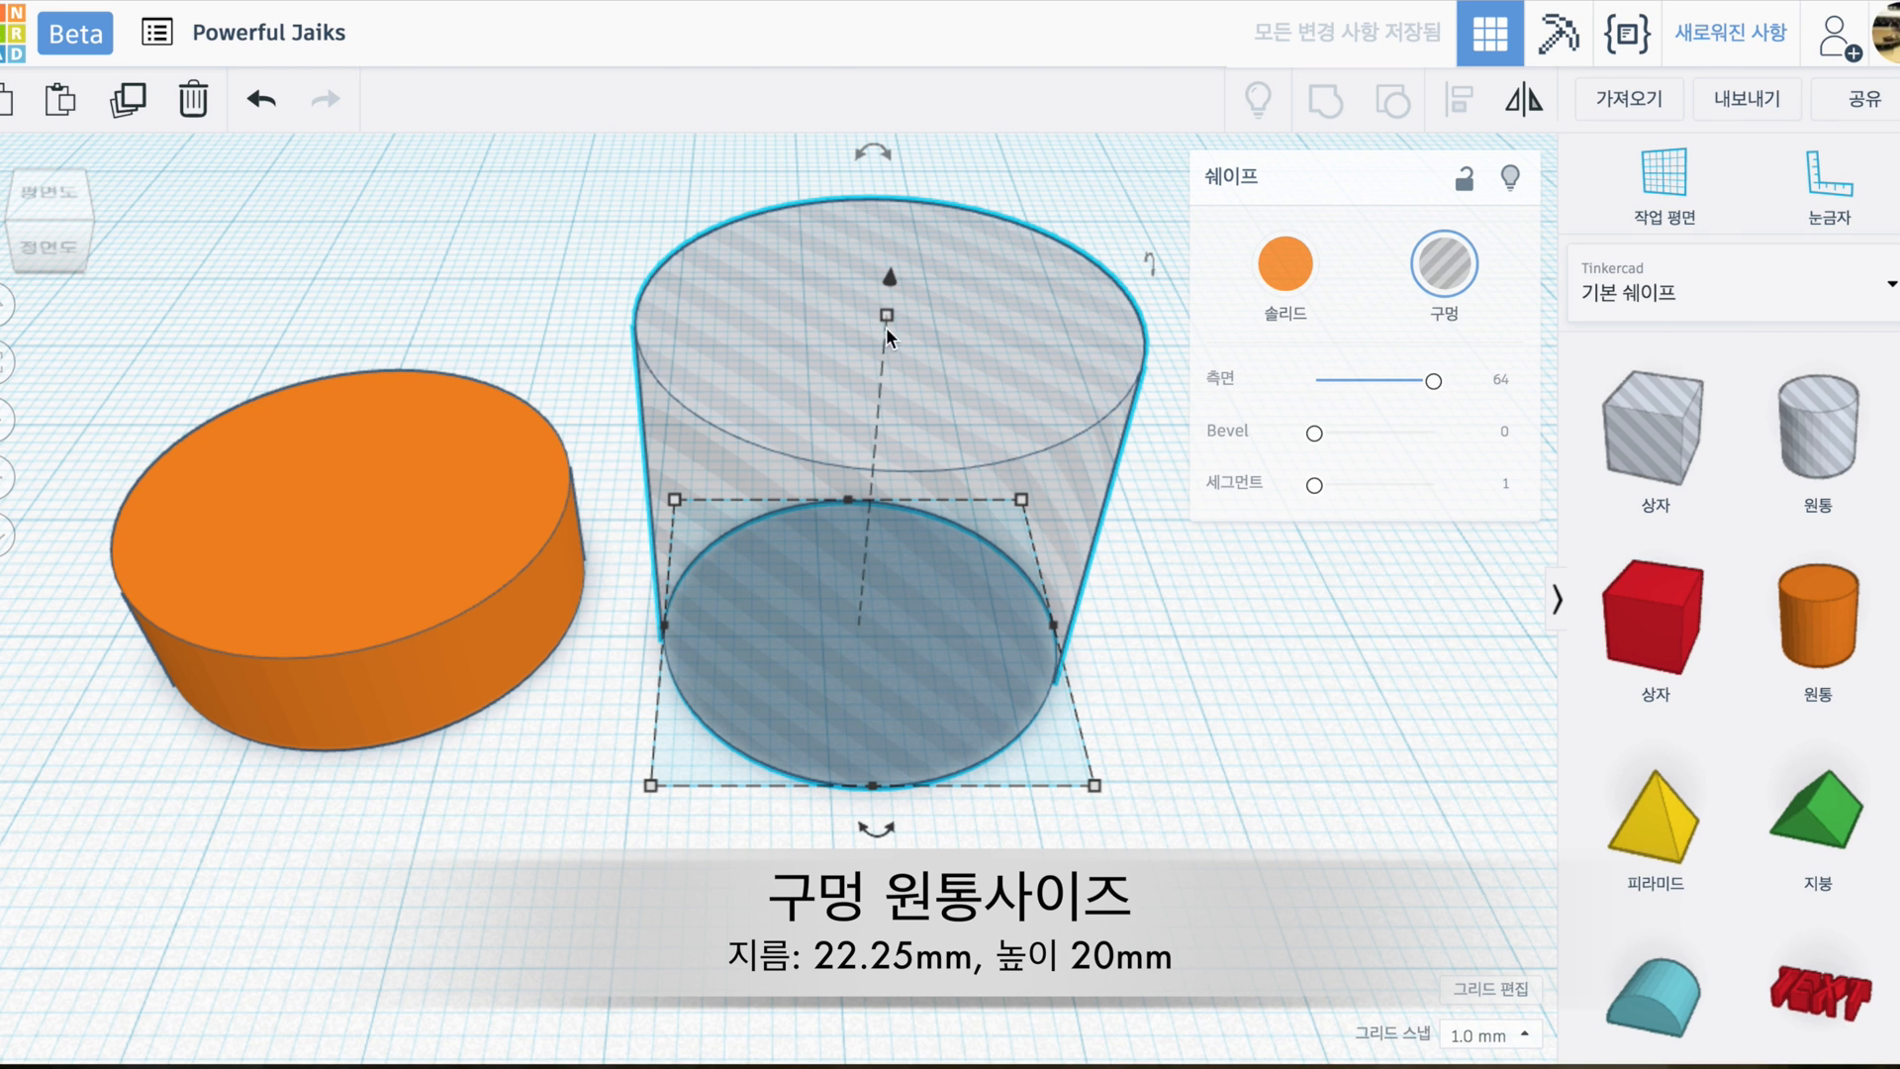
{"action": "left_click", "coordinate": [1150, 681]}
{"action": "scroll", "coordinate": [1213, 675], "scroll_direction": "down", "scroll_amount": 5}
{"action": "middle_click_drag", "start_coordinate": [1099, 778], "coordinate": [1193, 741]}
{"action": "left_click_drag", "start_coordinate": [1194, 741], "coordinate": [277, 351]}
{"action": "left_click_drag", "start_coordinate": [404, 241], "coordinate": [1017, 764]}
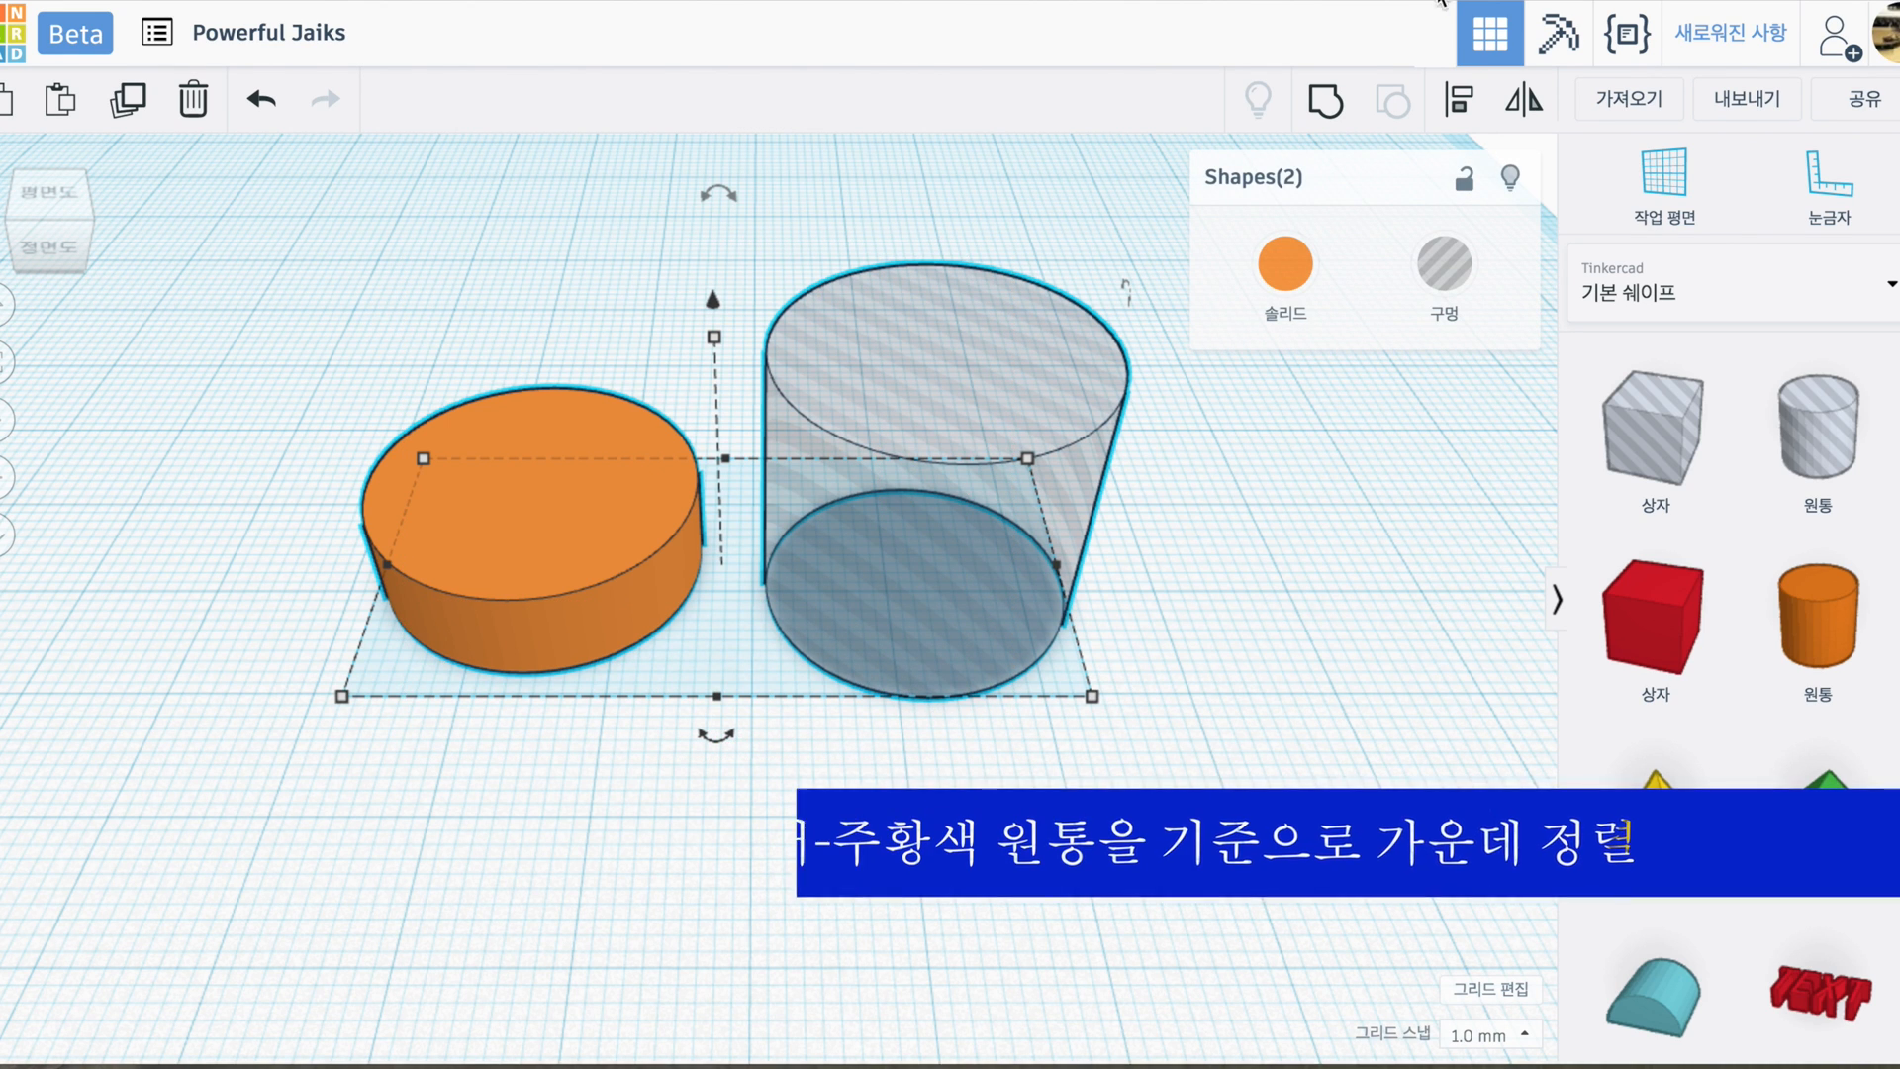
{"action": "left_click", "coordinate": [1461, 103]}
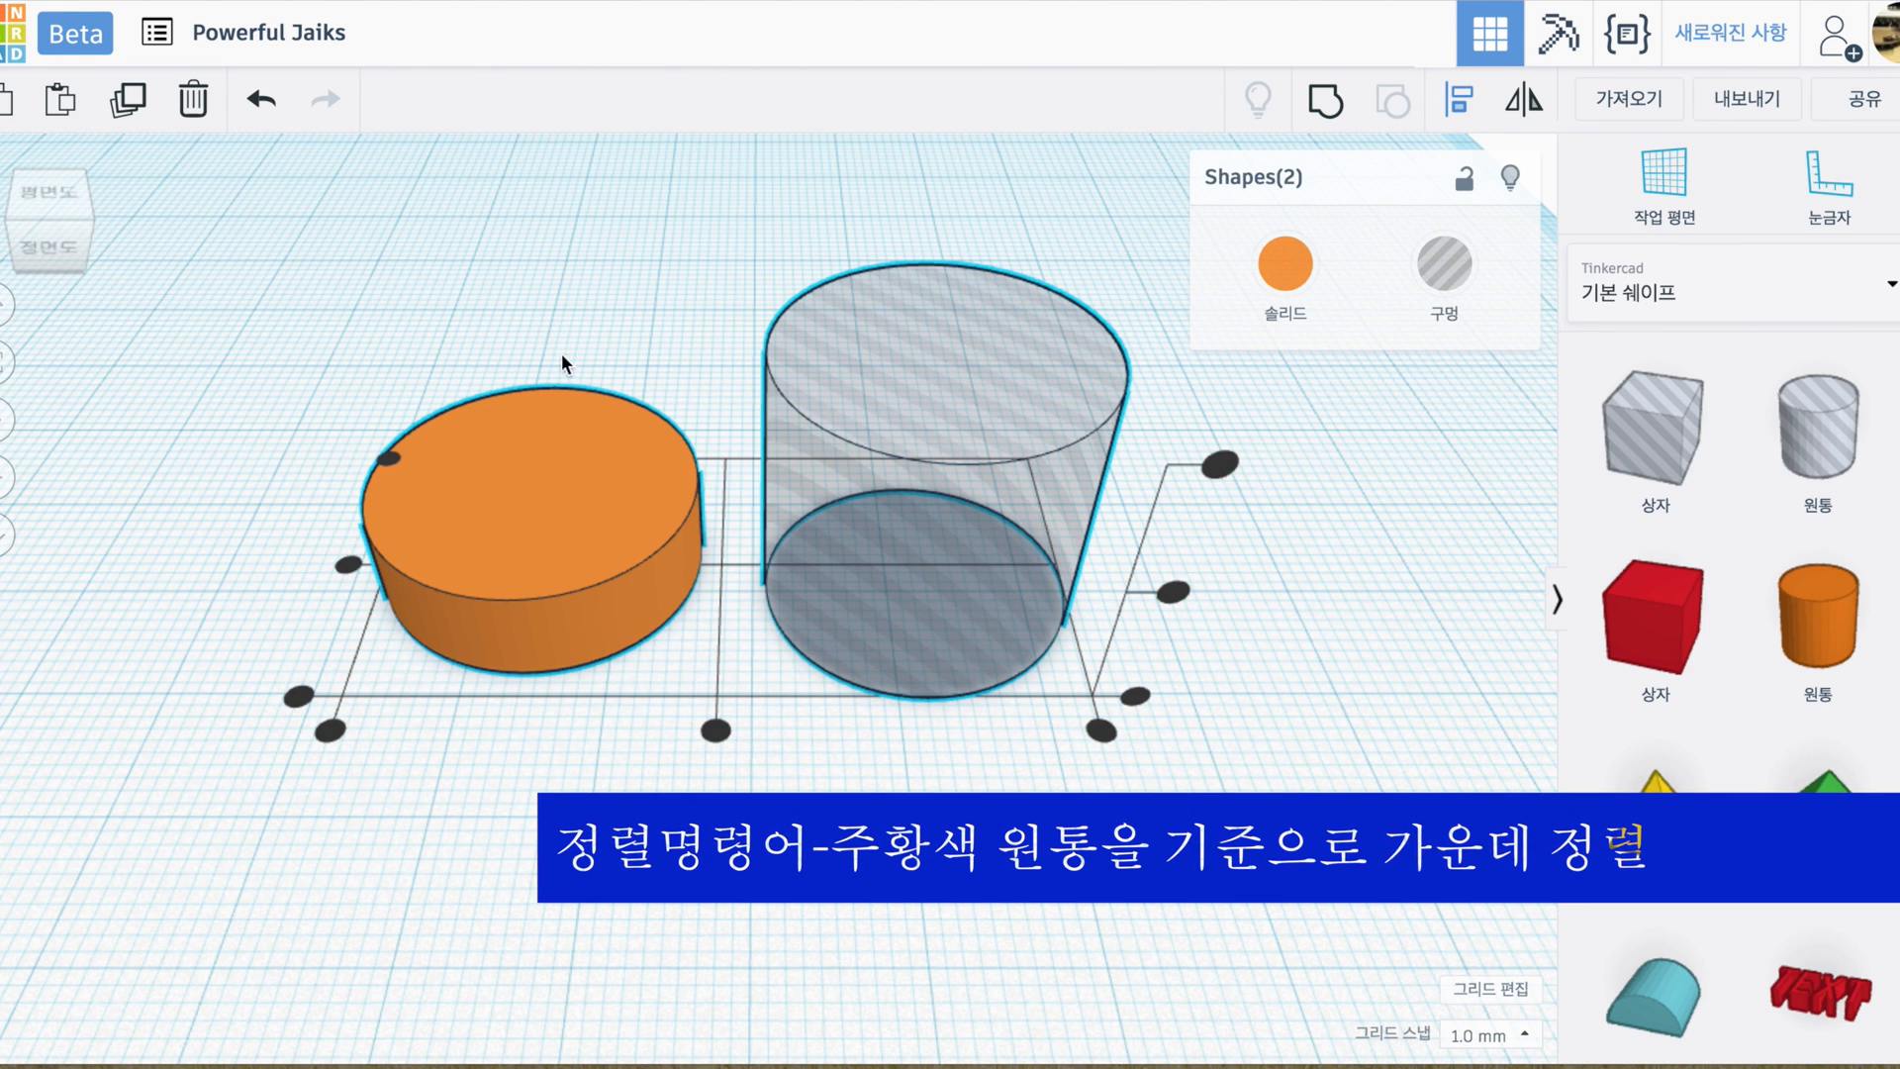
{"action": "left_click", "coordinate": [491, 519]}
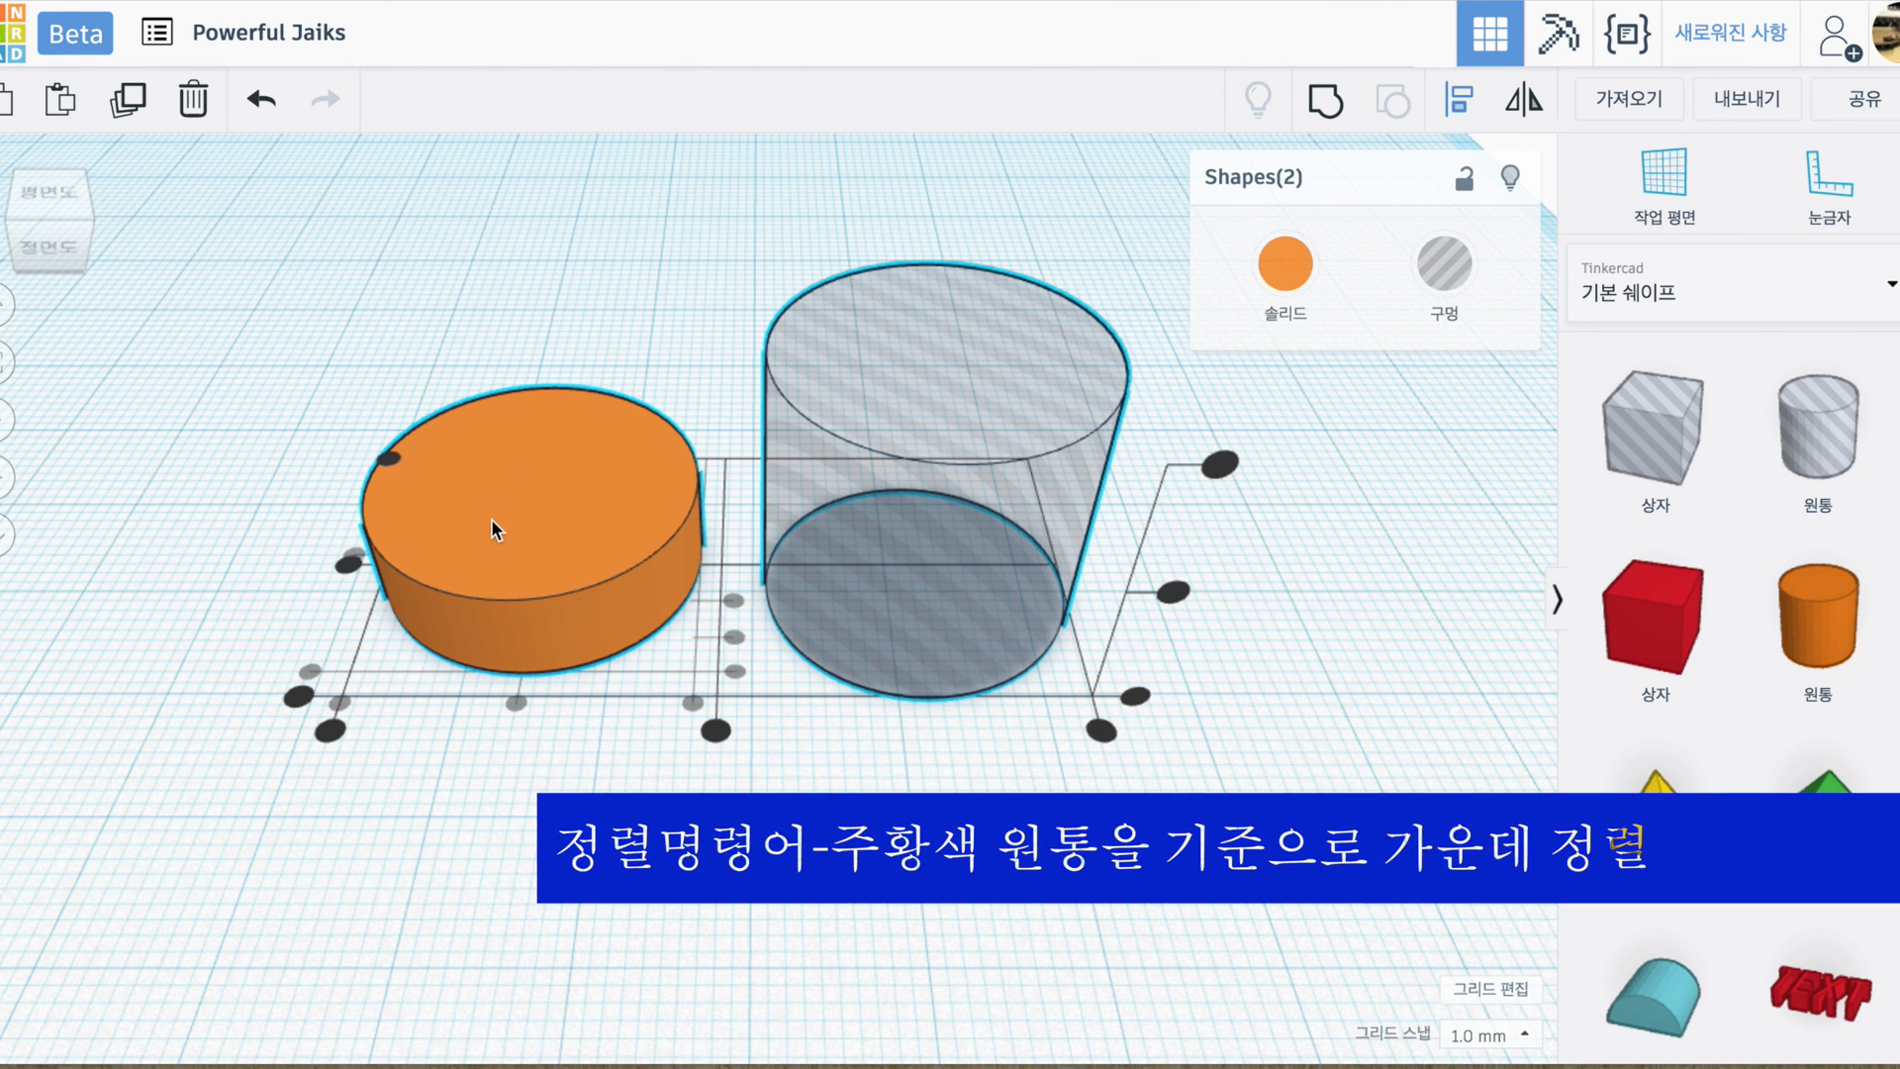
{"action": "left_click", "coordinate": [348, 570]}
{"action": "left_click", "coordinate": [568, 548]}
- Align the hole cylinder to the centre of the orange disc in both horizontal directions, using the disc as the reference
{"action": "left_click_drag", "start_coordinate": [606, 407], "coordinate": [1029, 720]}
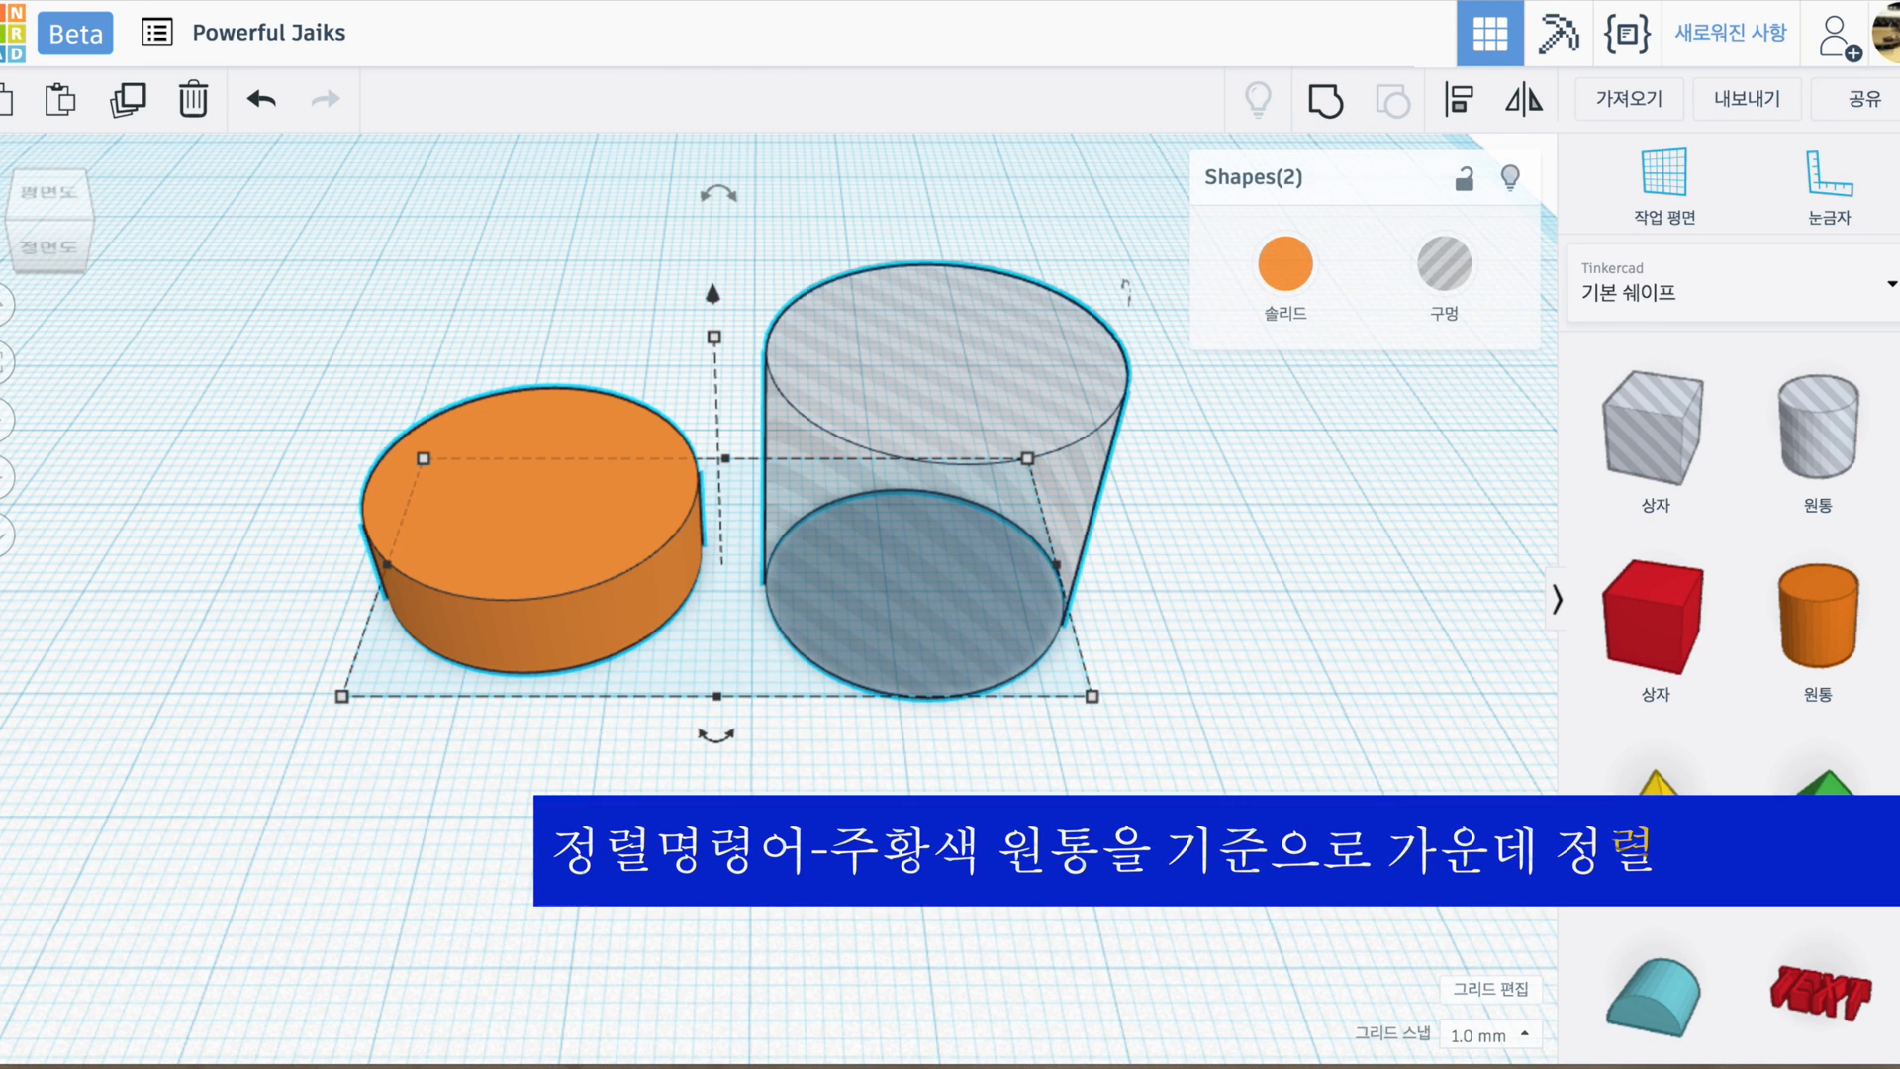
{"action": "left_click", "coordinate": [1460, 106]}
{"action": "left_click", "coordinate": [446, 538]}
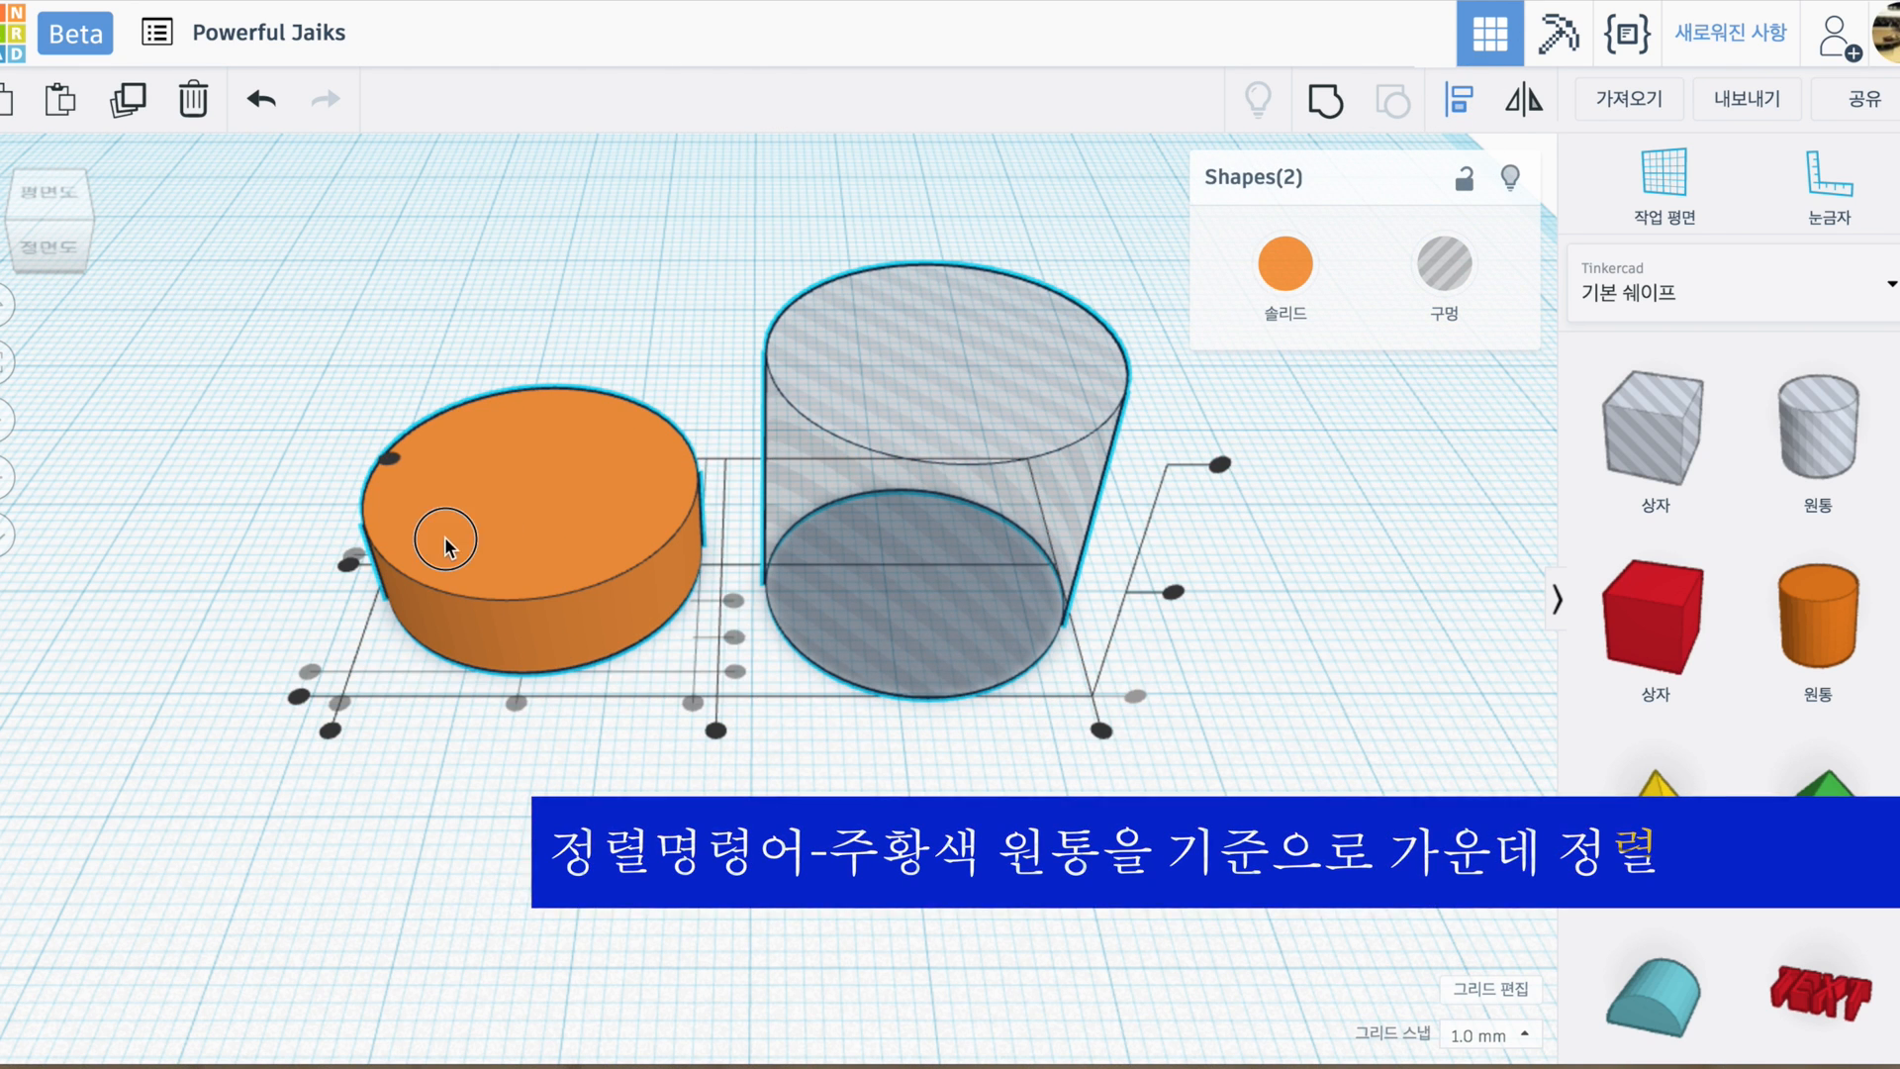
{"action": "left_click", "coordinate": [352, 556]}
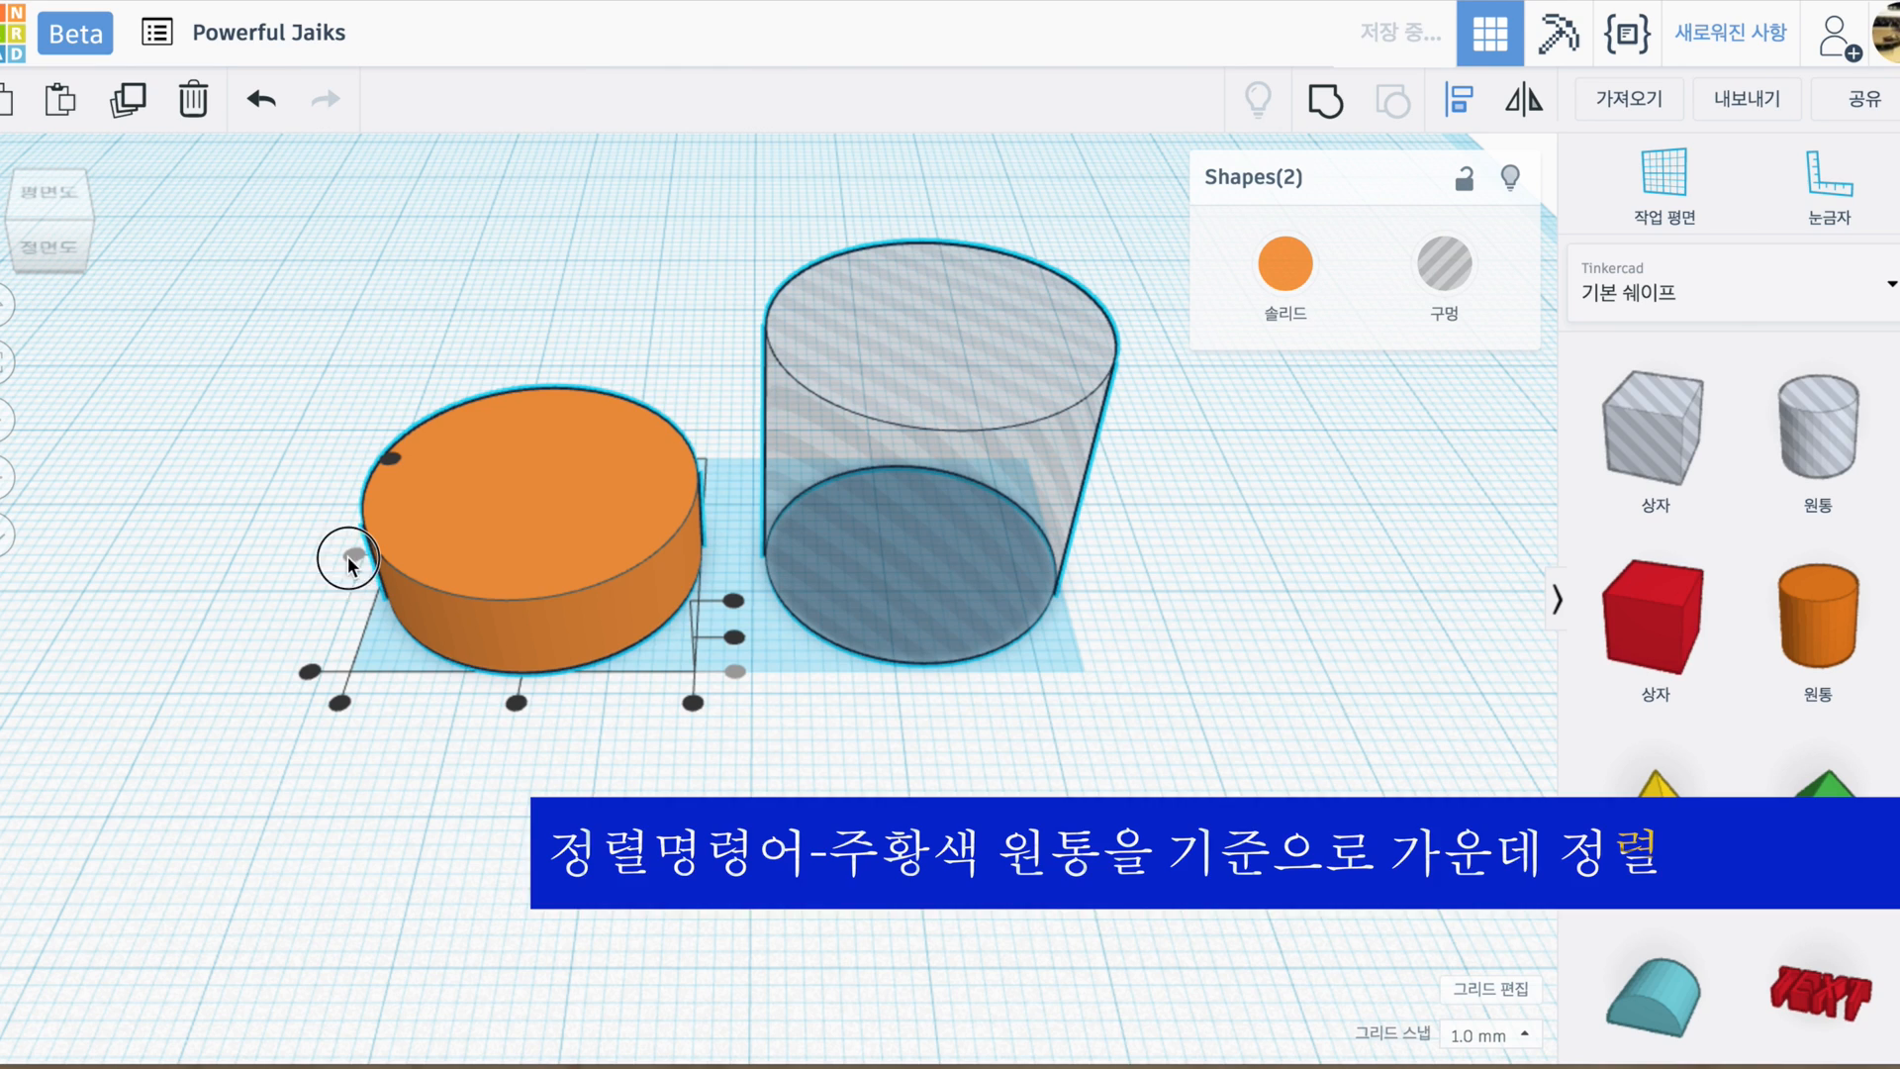
{"action": "left_click", "coordinate": [516, 702]}
{"action": "left_click", "coordinate": [417, 773]}
- Lower the centred hole cylinder so that it passes completely through the orange disc
{"action": "right_click_drag", "start_coordinate": [566, 741], "coordinate": [966, 692]}
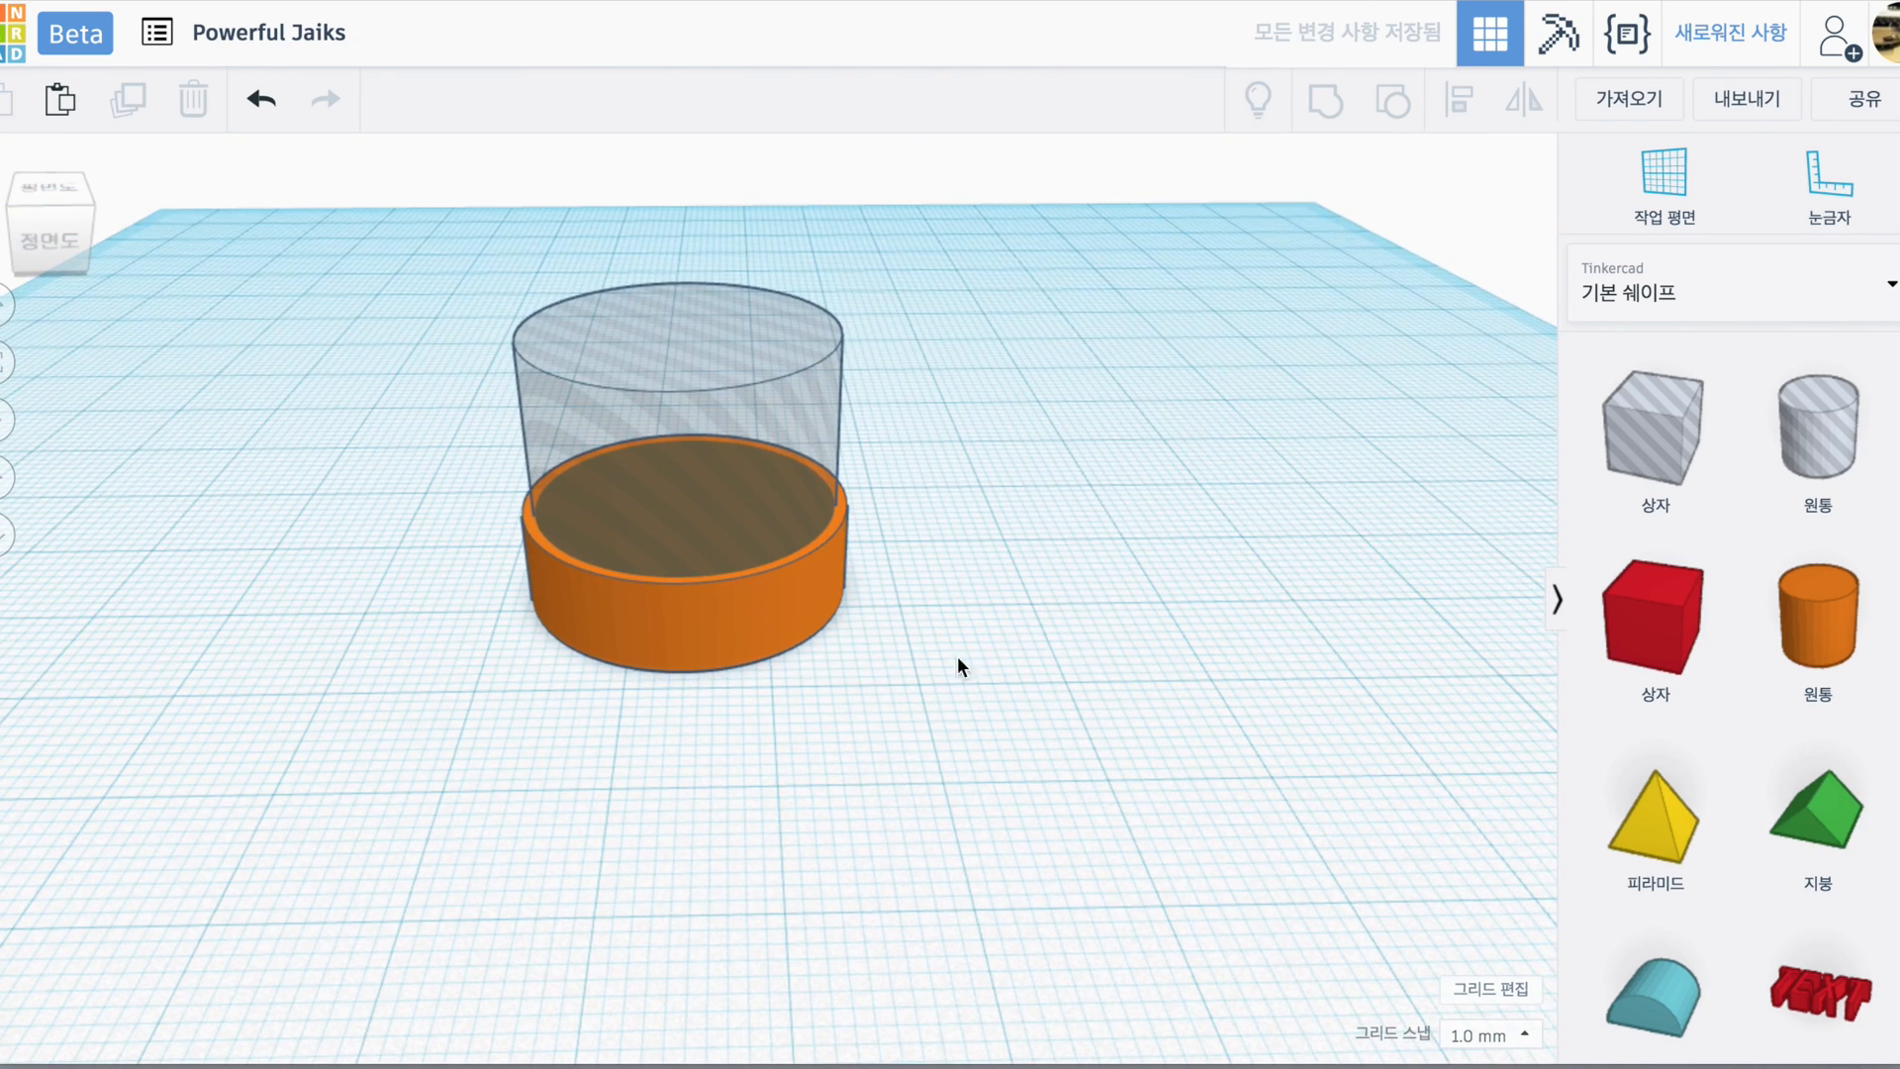
{"action": "left_click", "coordinate": [808, 463]}
{"action": "left_click_drag", "start_coordinate": [696, 294], "coordinate": [694, 381]}
{"action": "left_click", "coordinate": [364, 376]}
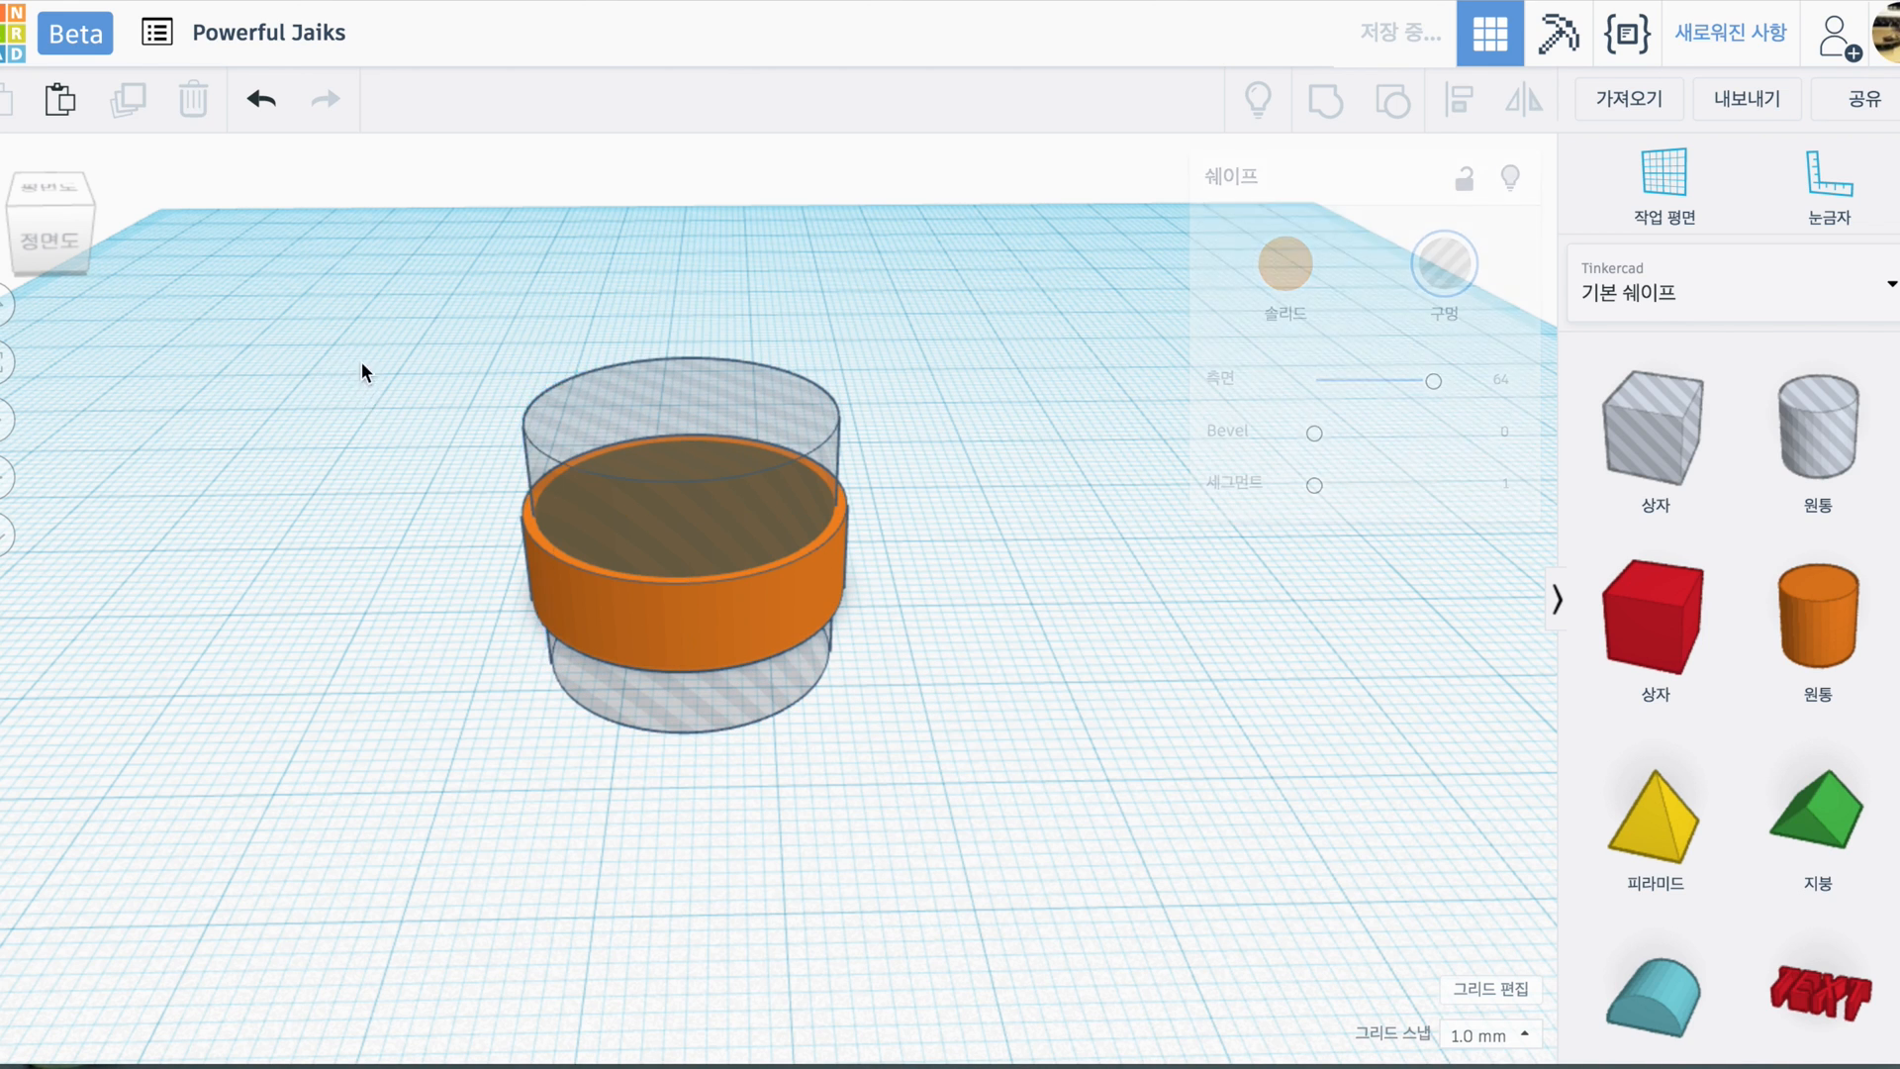
- Group the orange disc and the hole cylinder to cut out an open ring
{"action": "left_click_drag", "start_coordinate": [318, 380], "coordinate": [772, 682]}
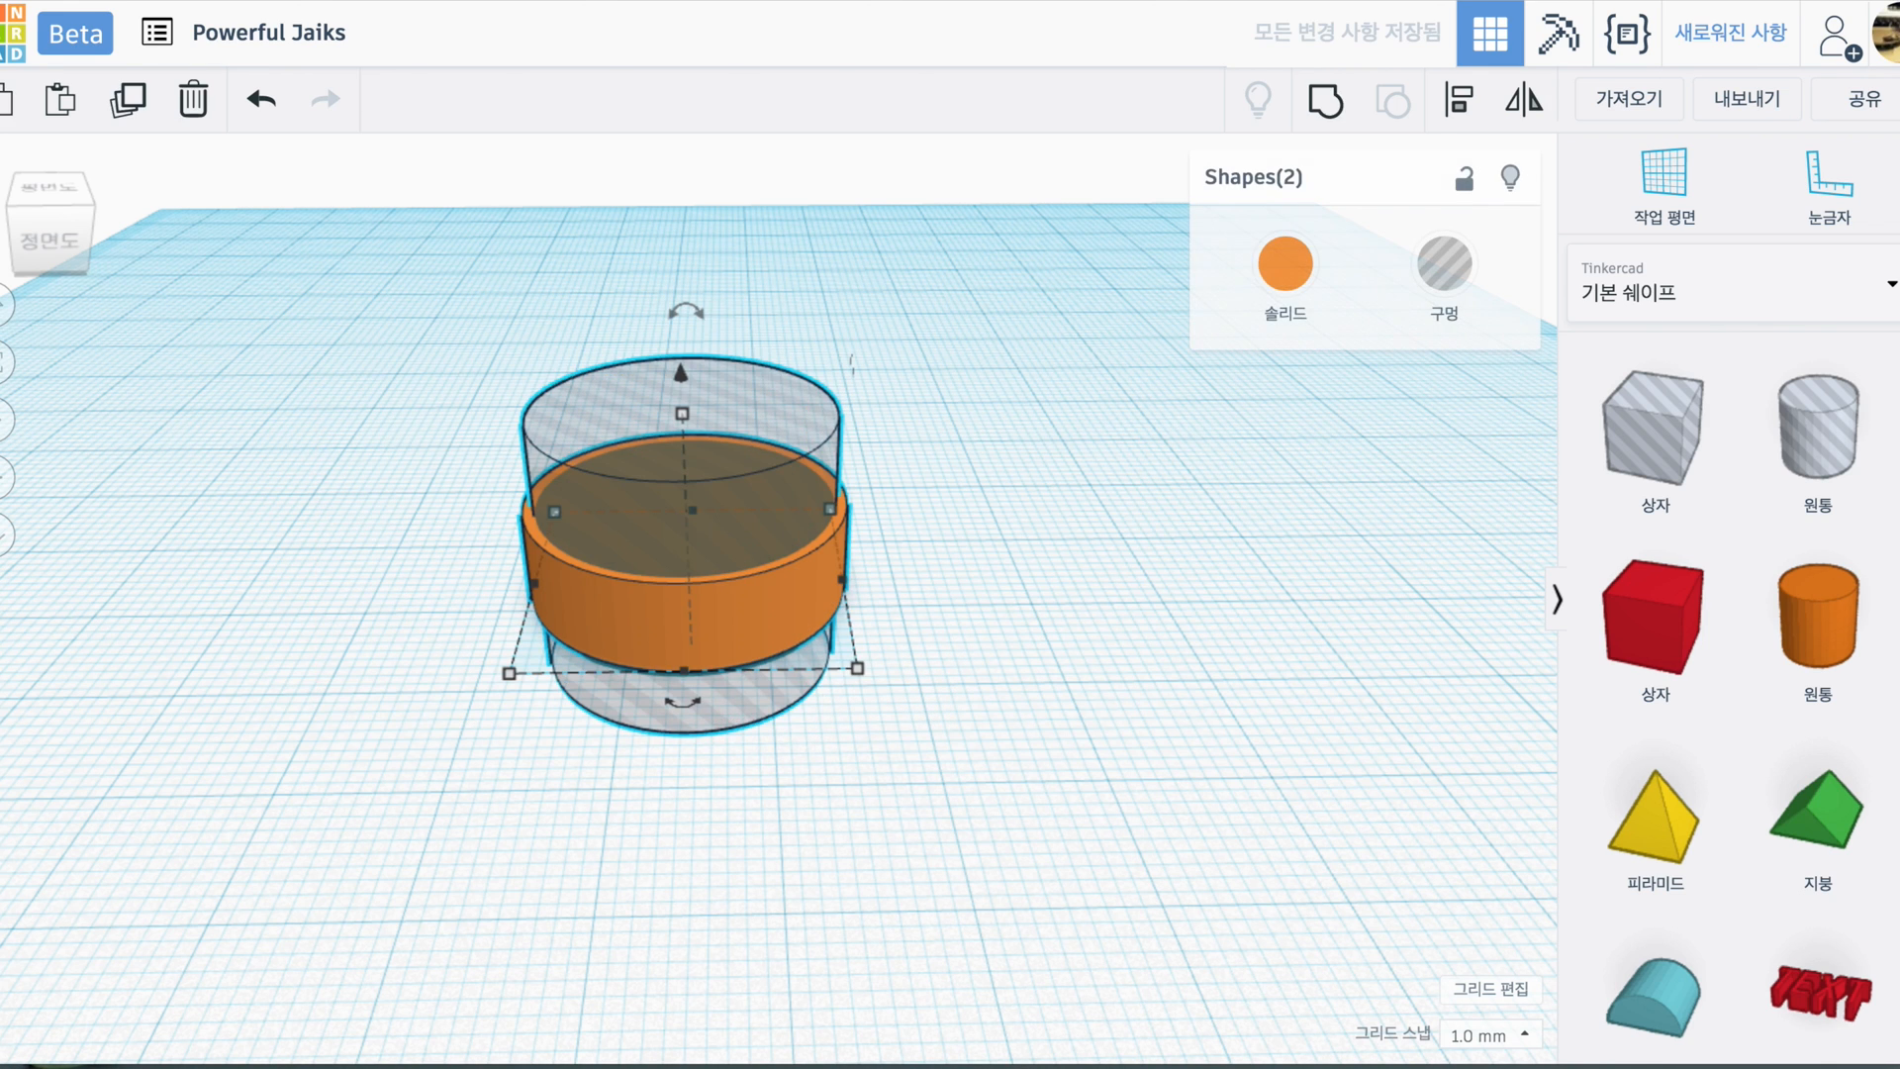
{"action": "left_click", "coordinate": [1326, 101]}
{"action": "right_click_drag", "start_coordinate": [776, 224], "coordinate": [768, 319]}
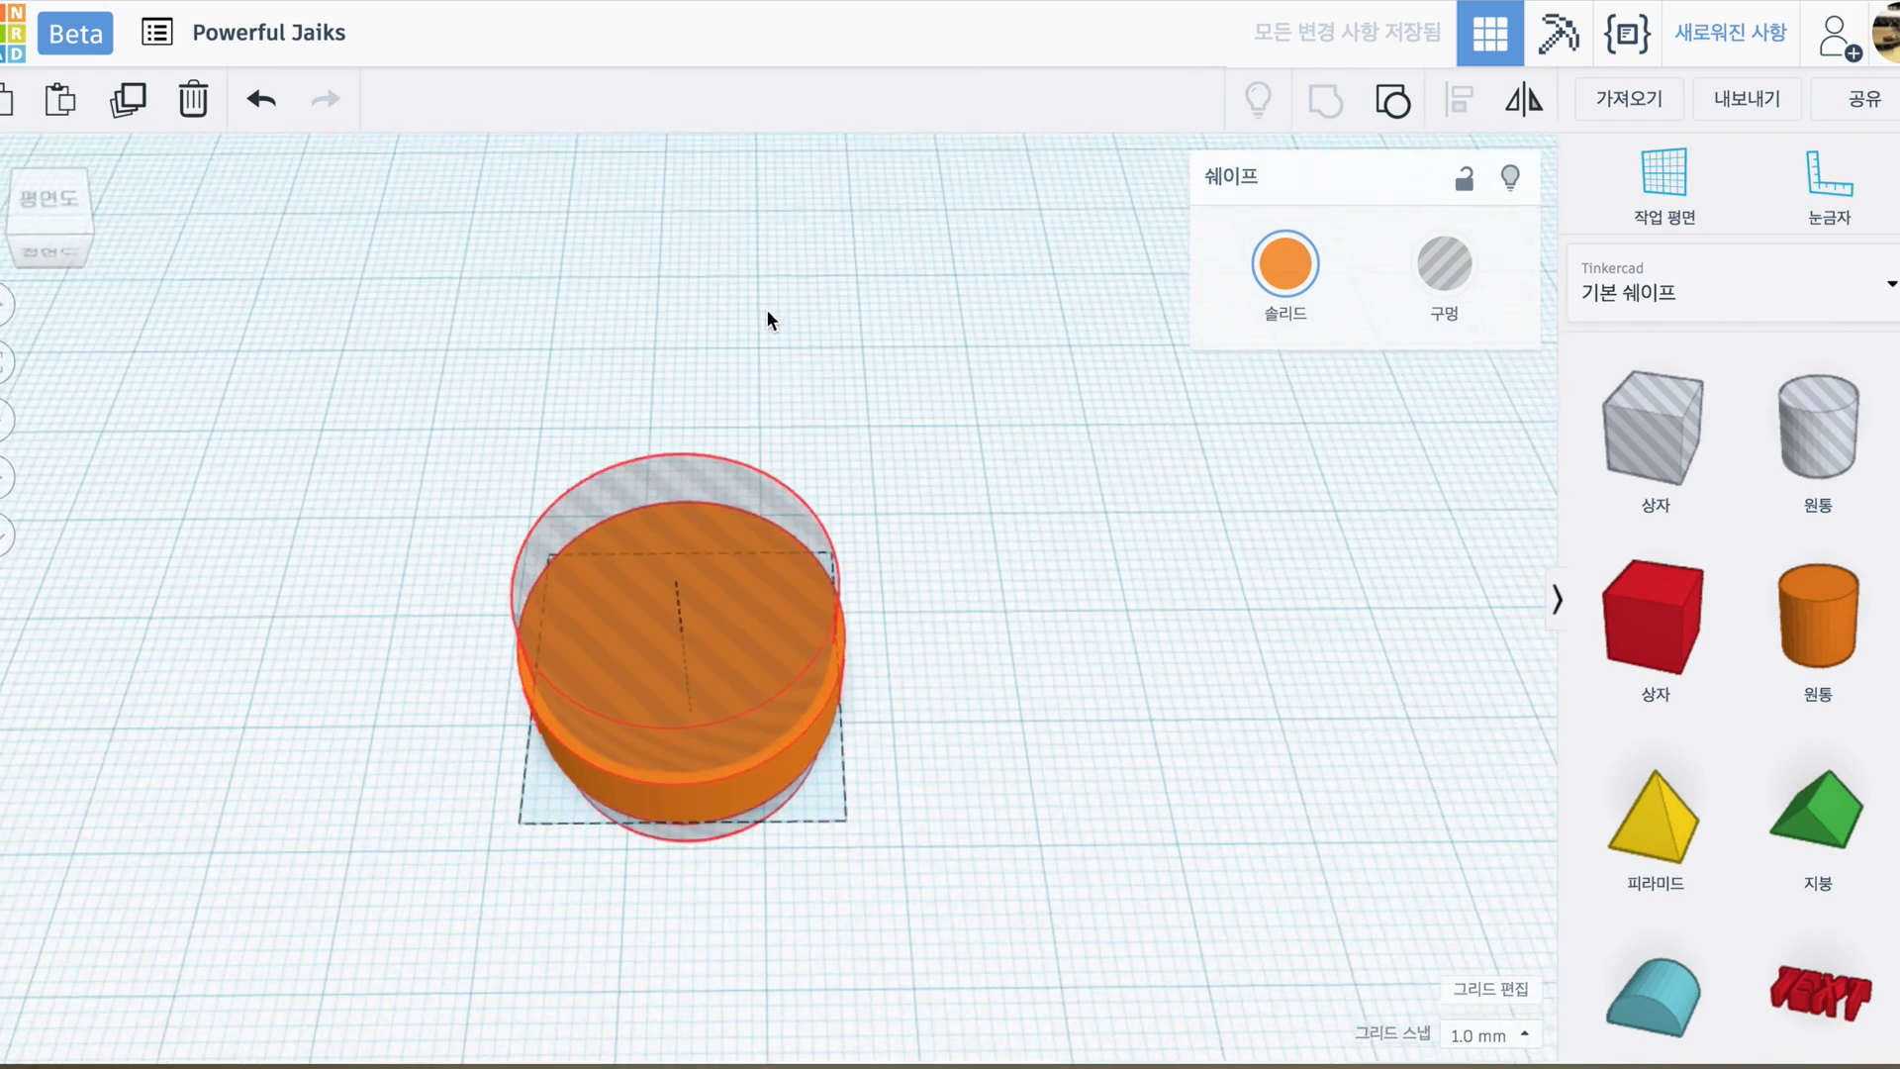
{"action": "middle_click_drag", "start_coordinate": [827, 436], "coordinate": [1140, 143]}
{"action": "left_click", "coordinate": [1068, 197]}
- Place the ruler at the ring's front-left corner and set the ring's horizontal offsets from its origin to 0
{"action": "middle_click_drag", "start_coordinate": [1068, 197], "coordinate": [913, 297]}
{"action": "left_click", "coordinate": [1829, 183]}
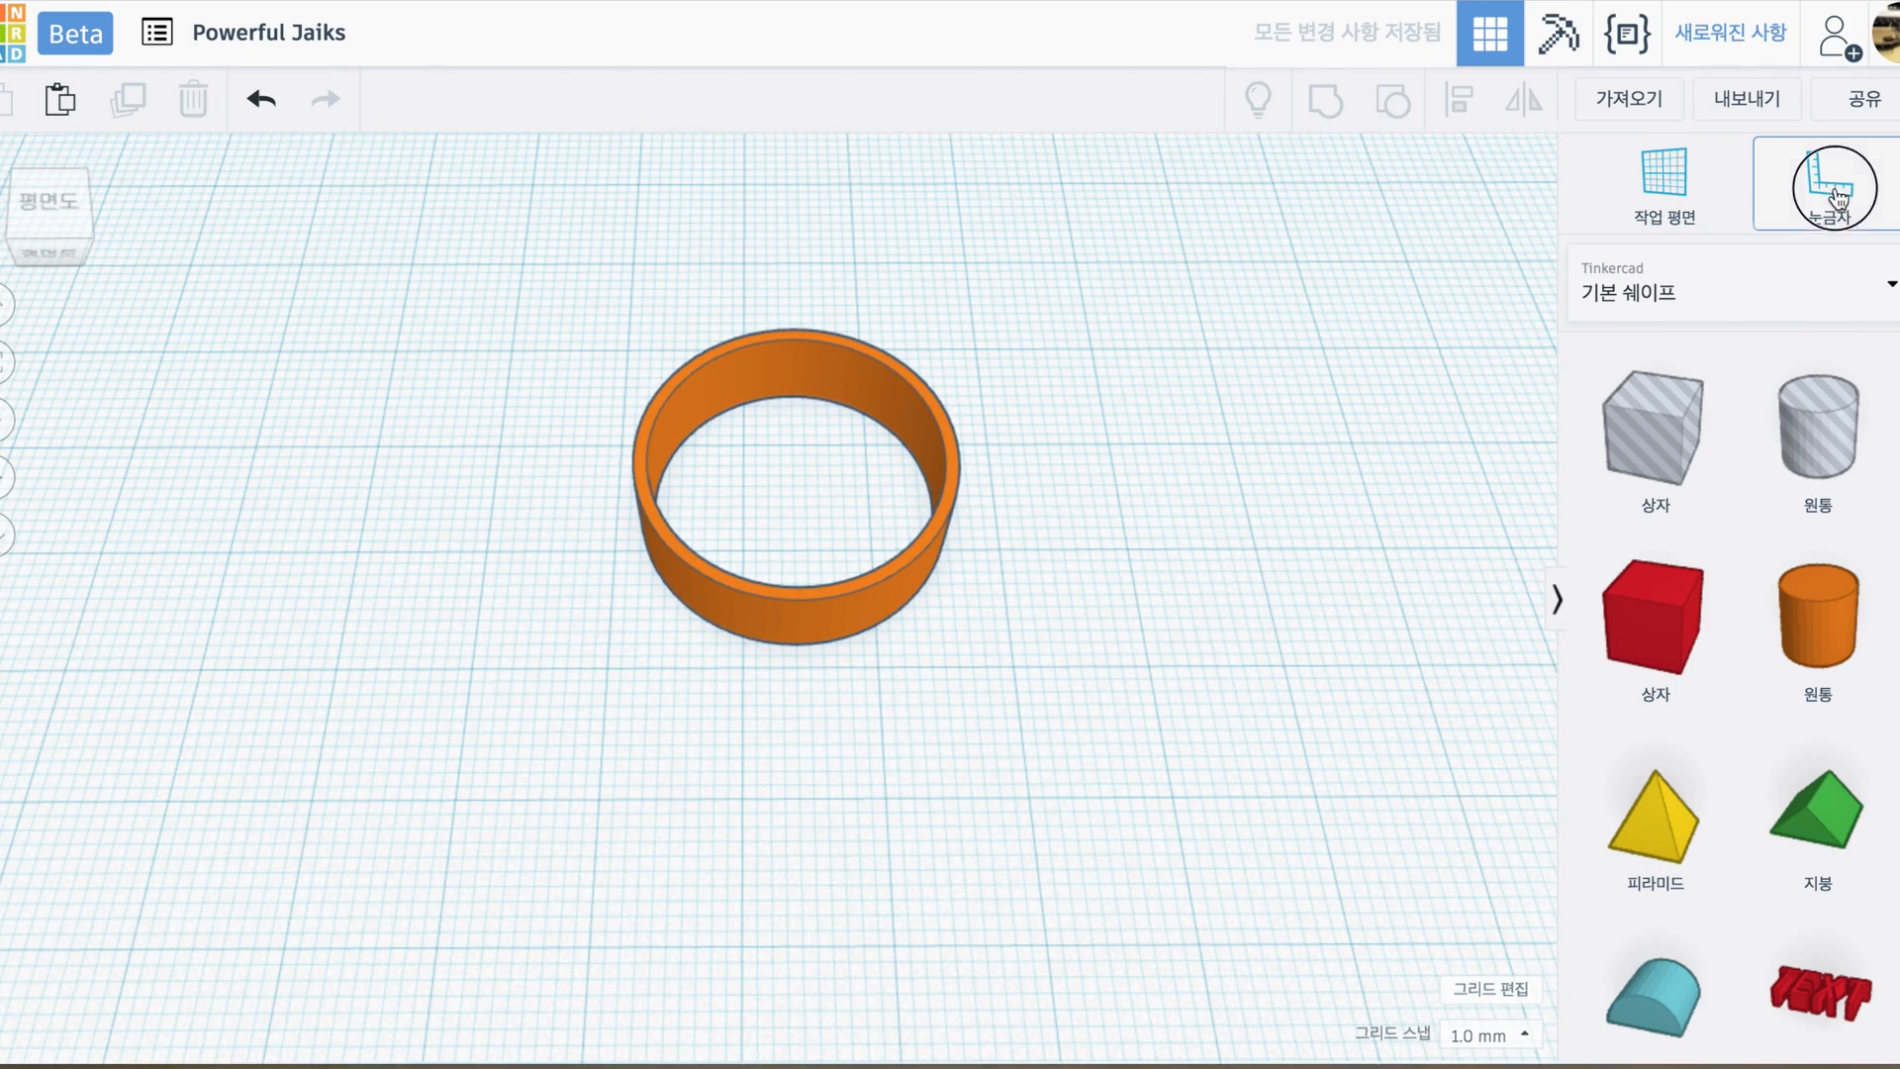
{"action": "left_click", "coordinate": [608, 655]}
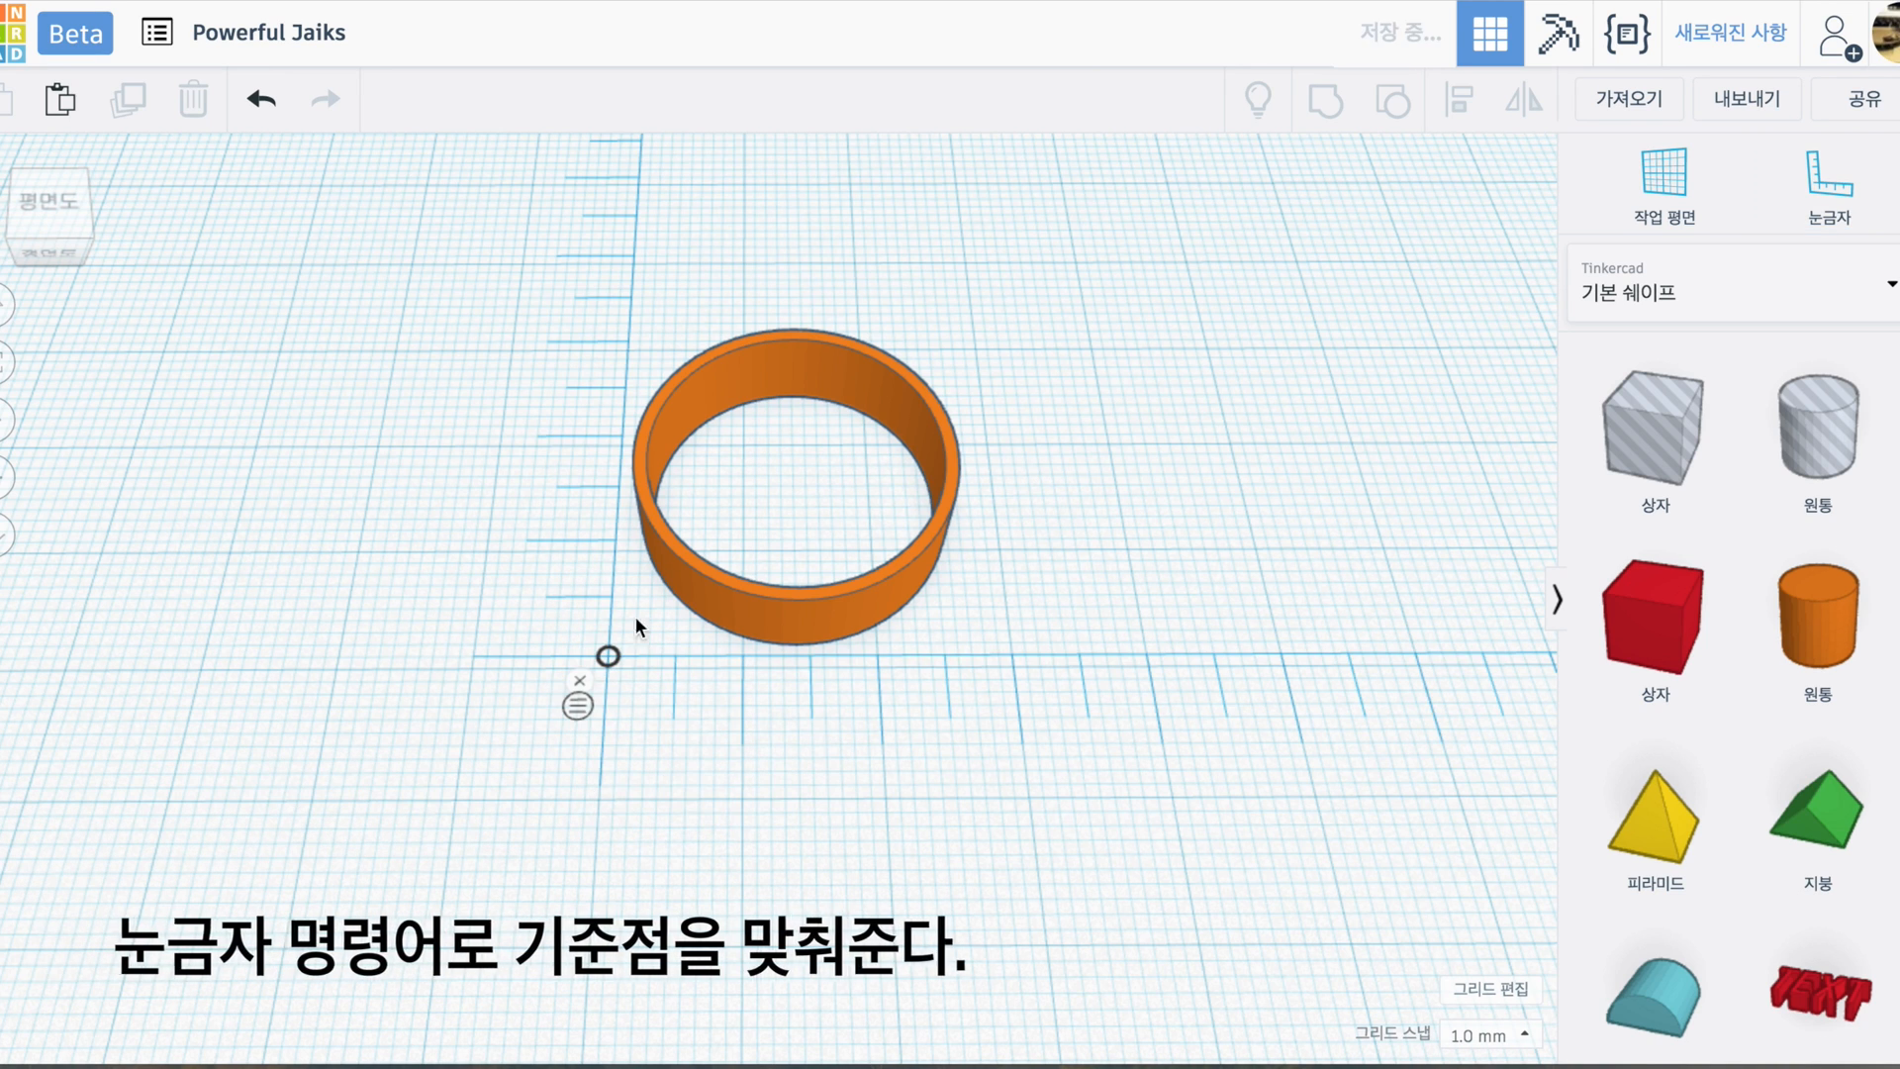
{"action": "left_click", "coordinate": [691, 574]}
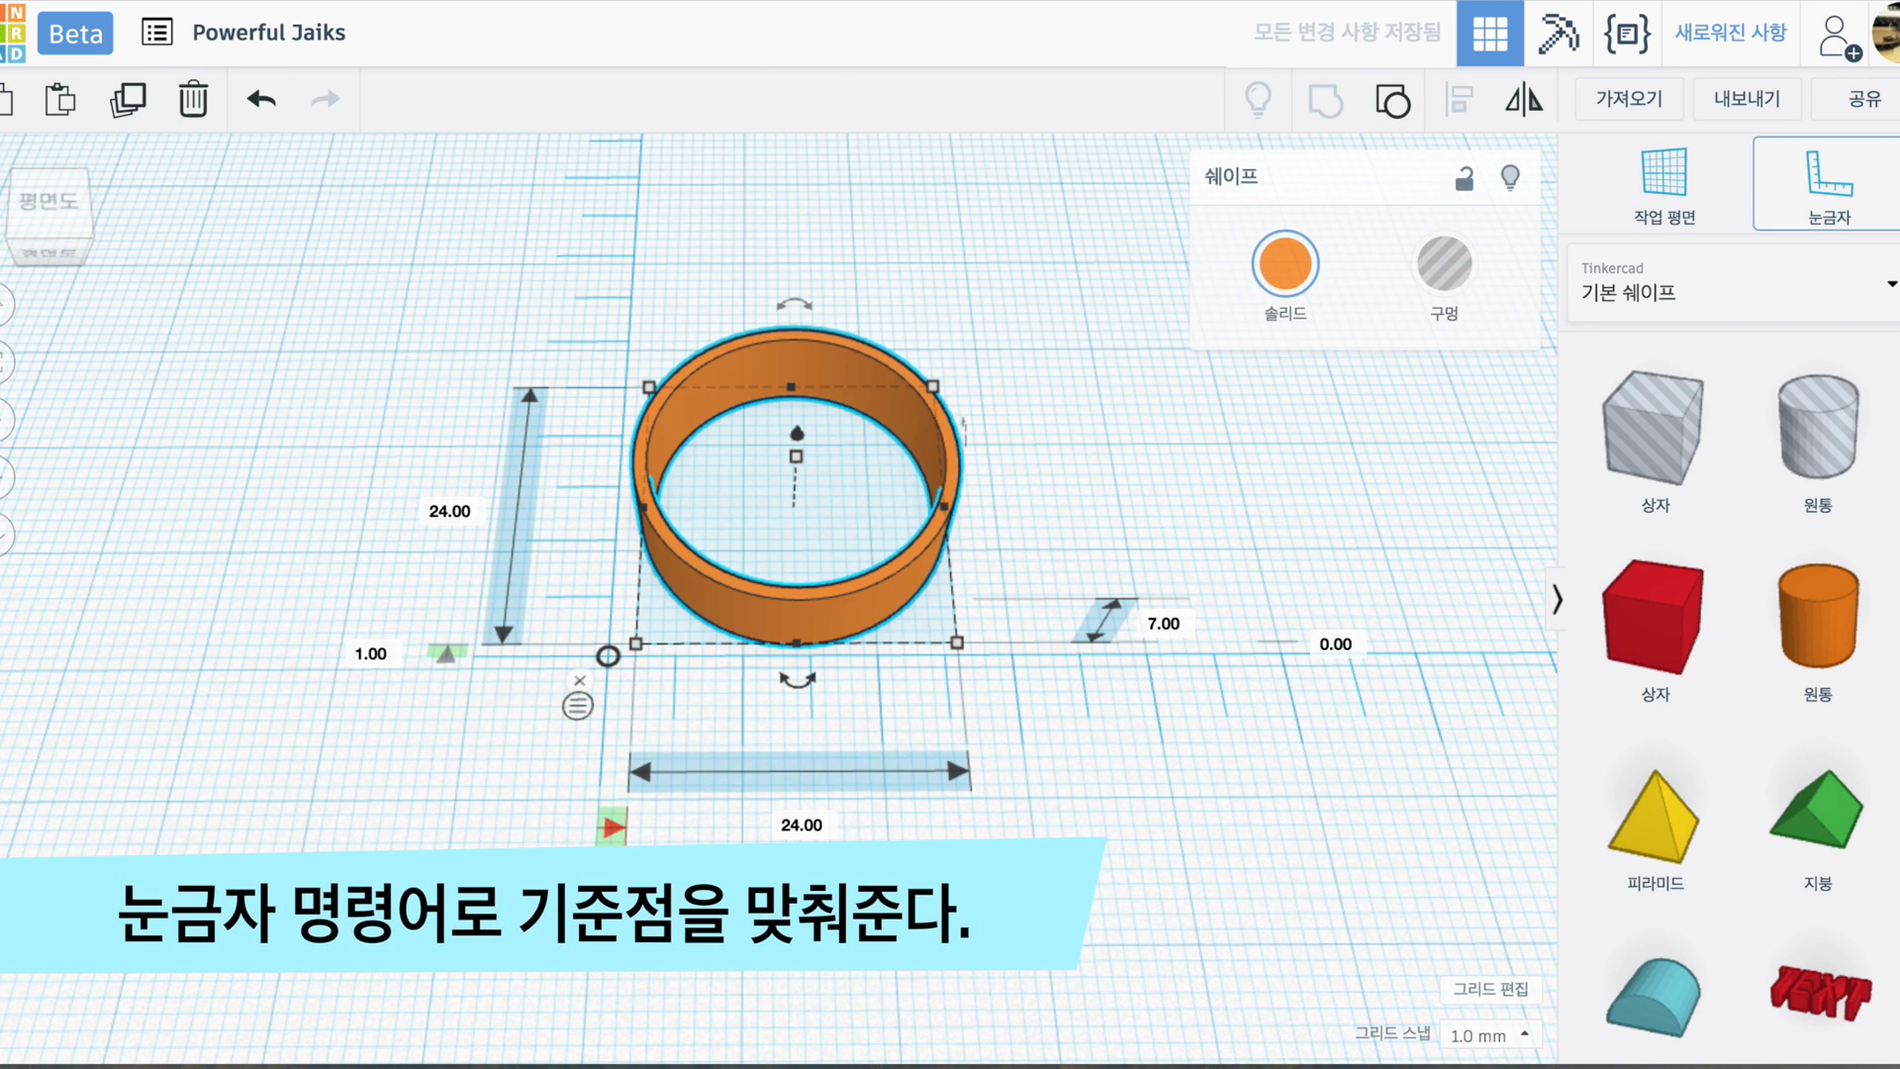
{"action": "left_click", "coordinate": [371, 653]}
{"action": "type", "text": "0"}
{"action": "key", "text": "Return"}
{"action": "left_click", "coordinate": [461, 768]}
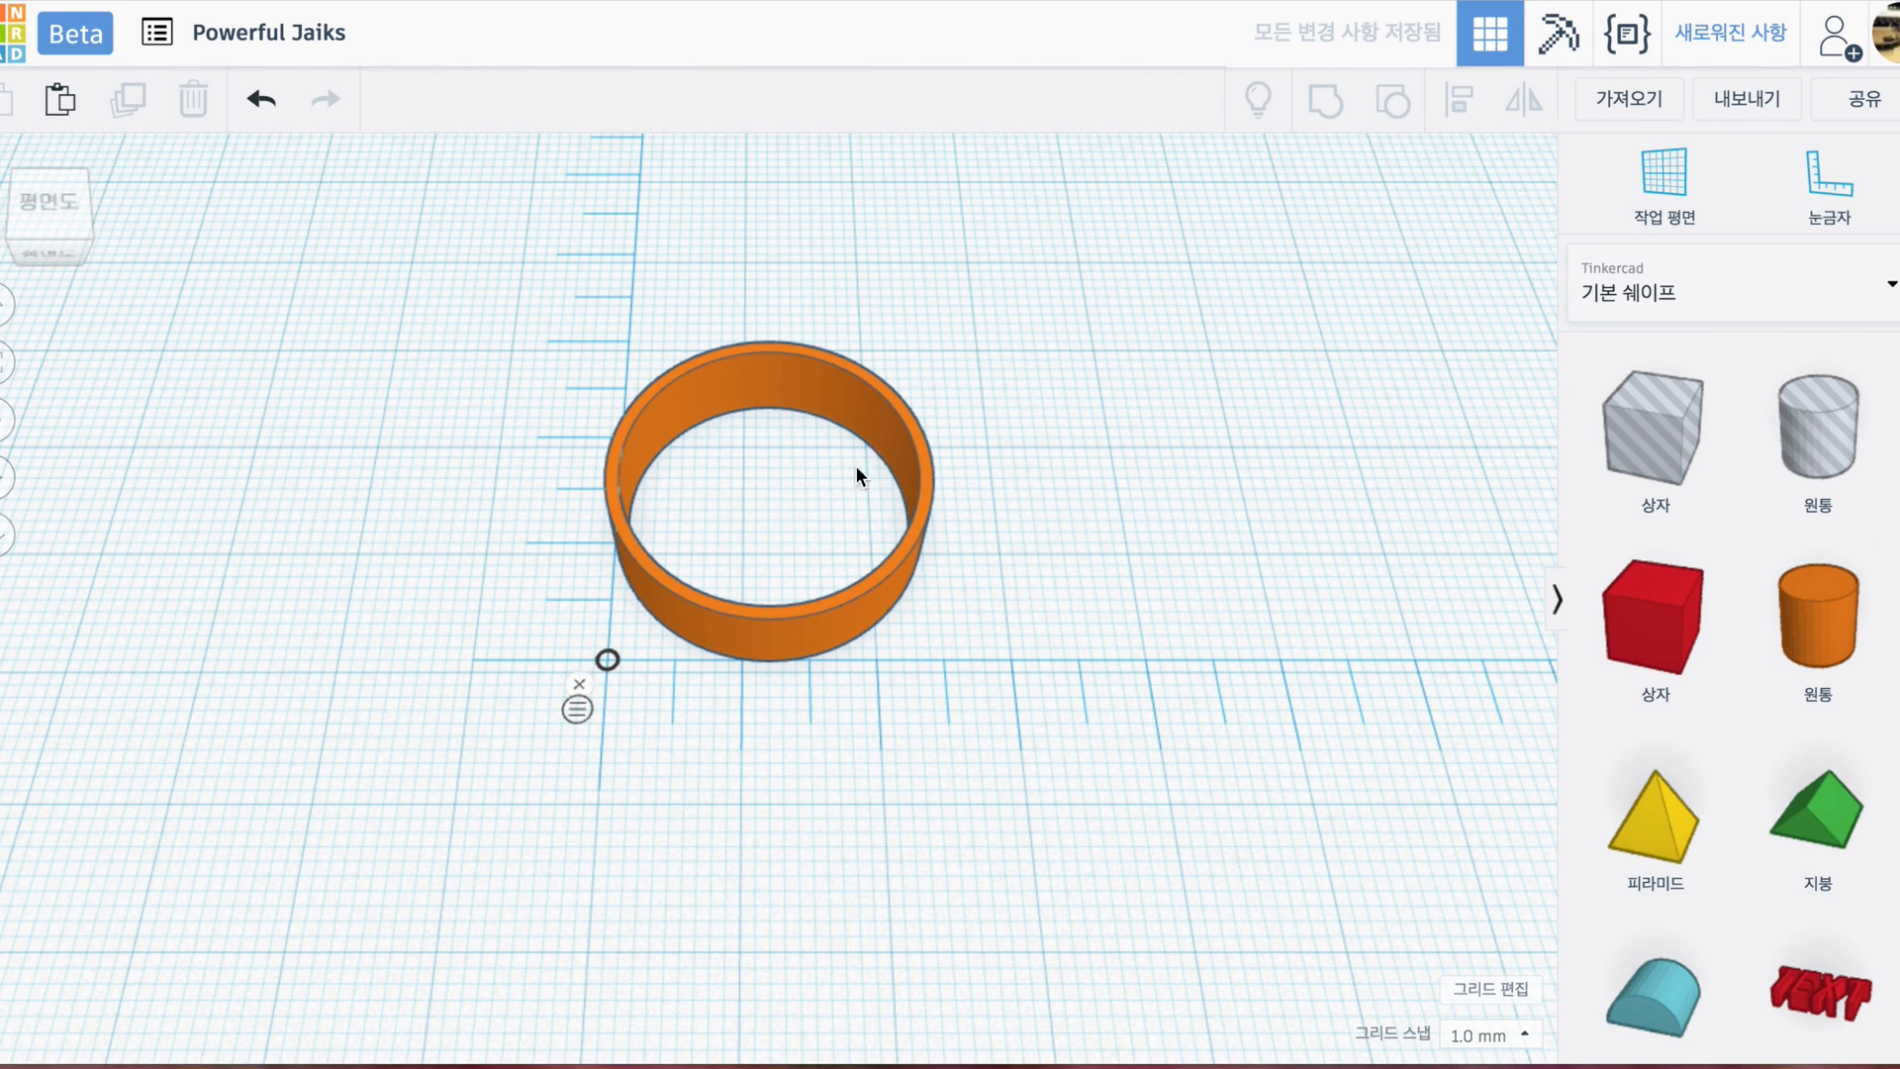
- Copy and paste the ring, and move the copy sideways to a ruler offset of about 25 mm
{"action": "left_click", "coordinate": [888, 564]}
{"action": "key", "text": "ctrl+c"}
{"action": "key", "text": "ctrl+v"}
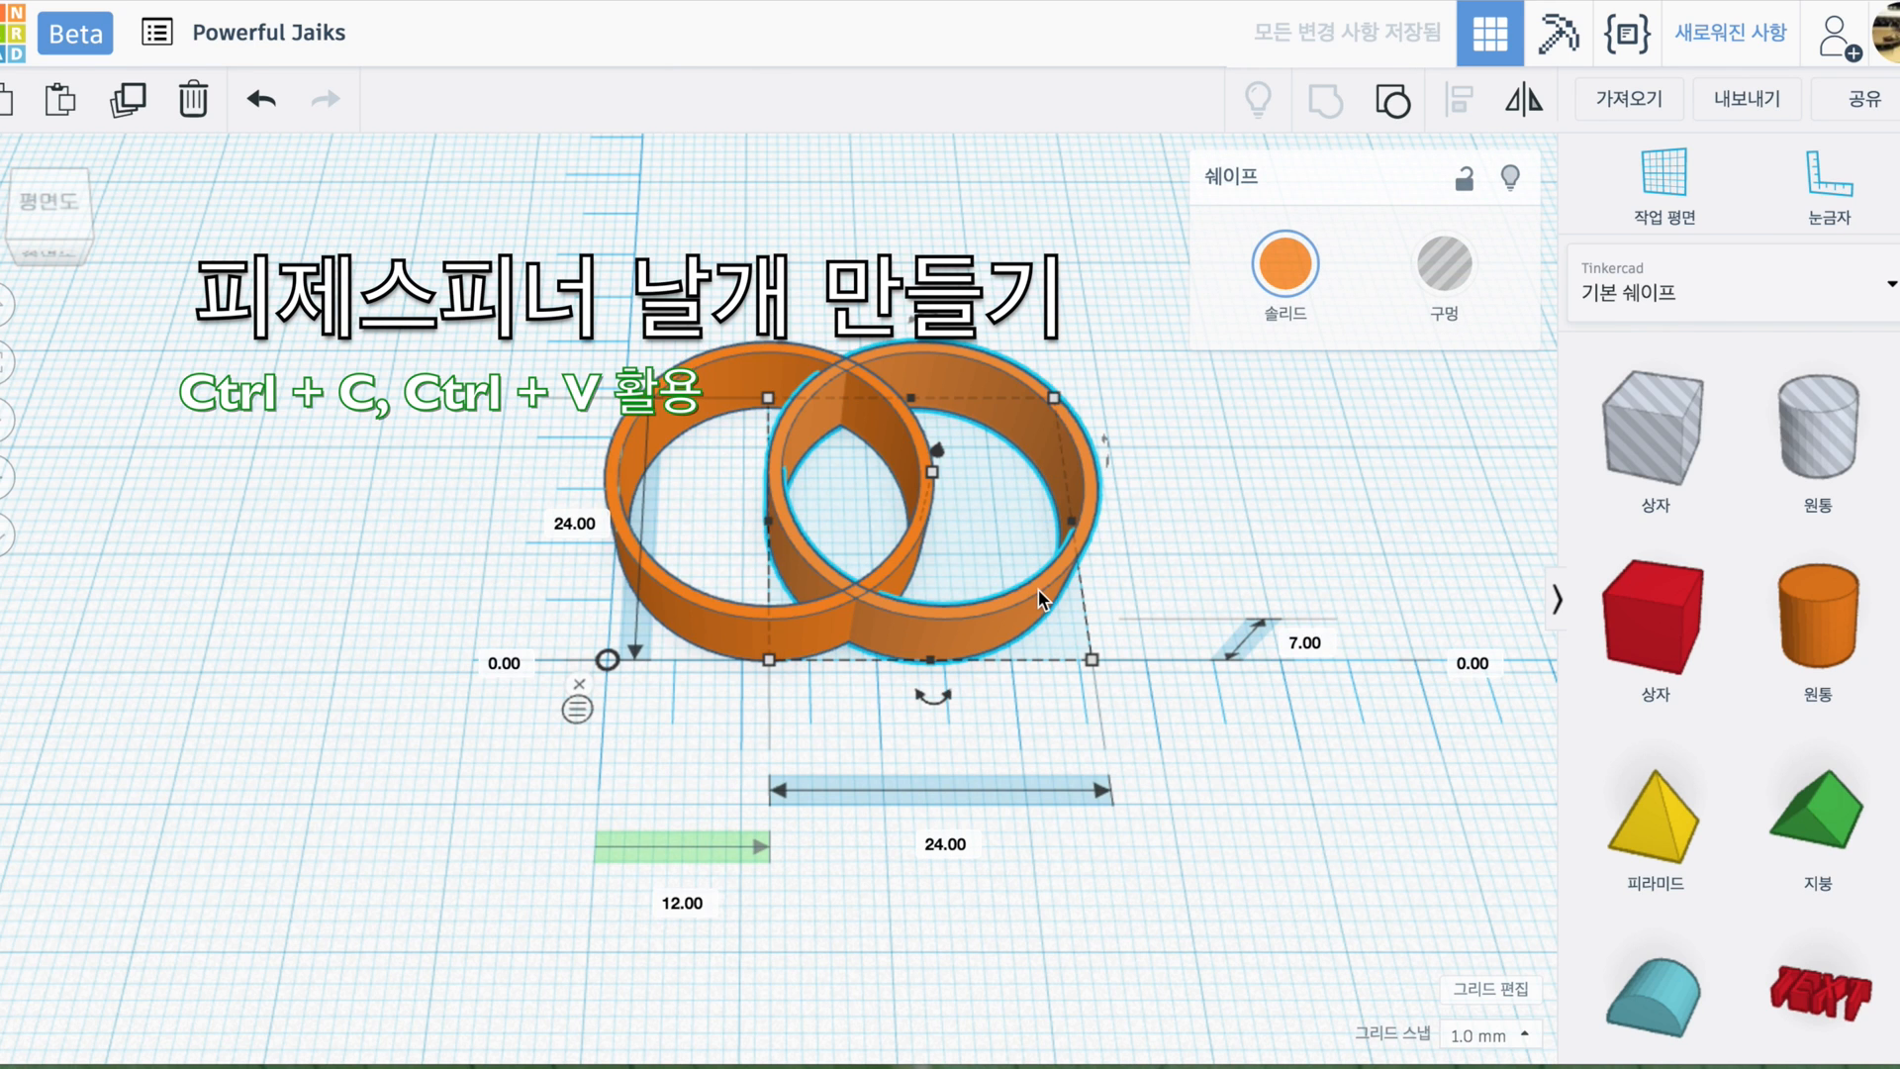
{"action": "left_click_drag", "start_coordinate": [1041, 598], "coordinate": [1215, 597]}
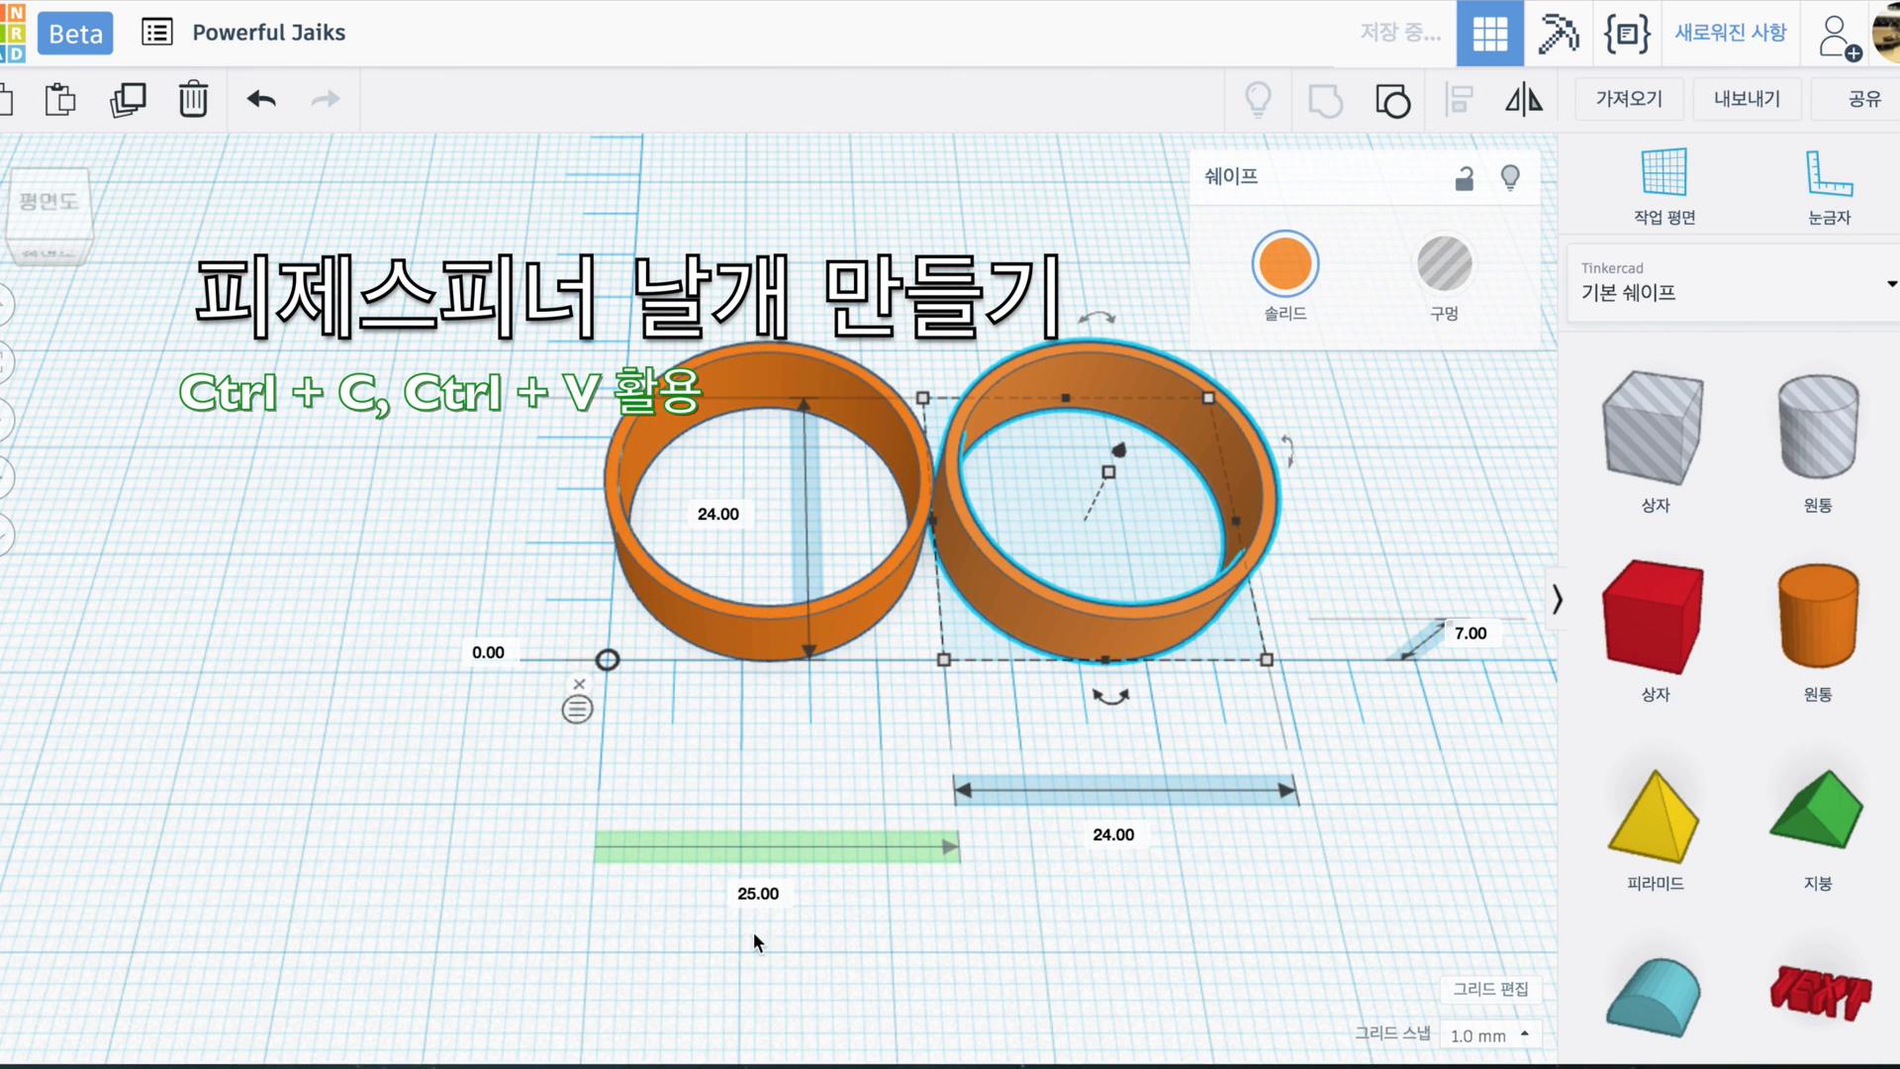
- Set the copied ring's sideways ruler offset to 24 mm
{"action": "left_click", "coordinate": [758, 894]}
{"action": "type", "text": "24"}
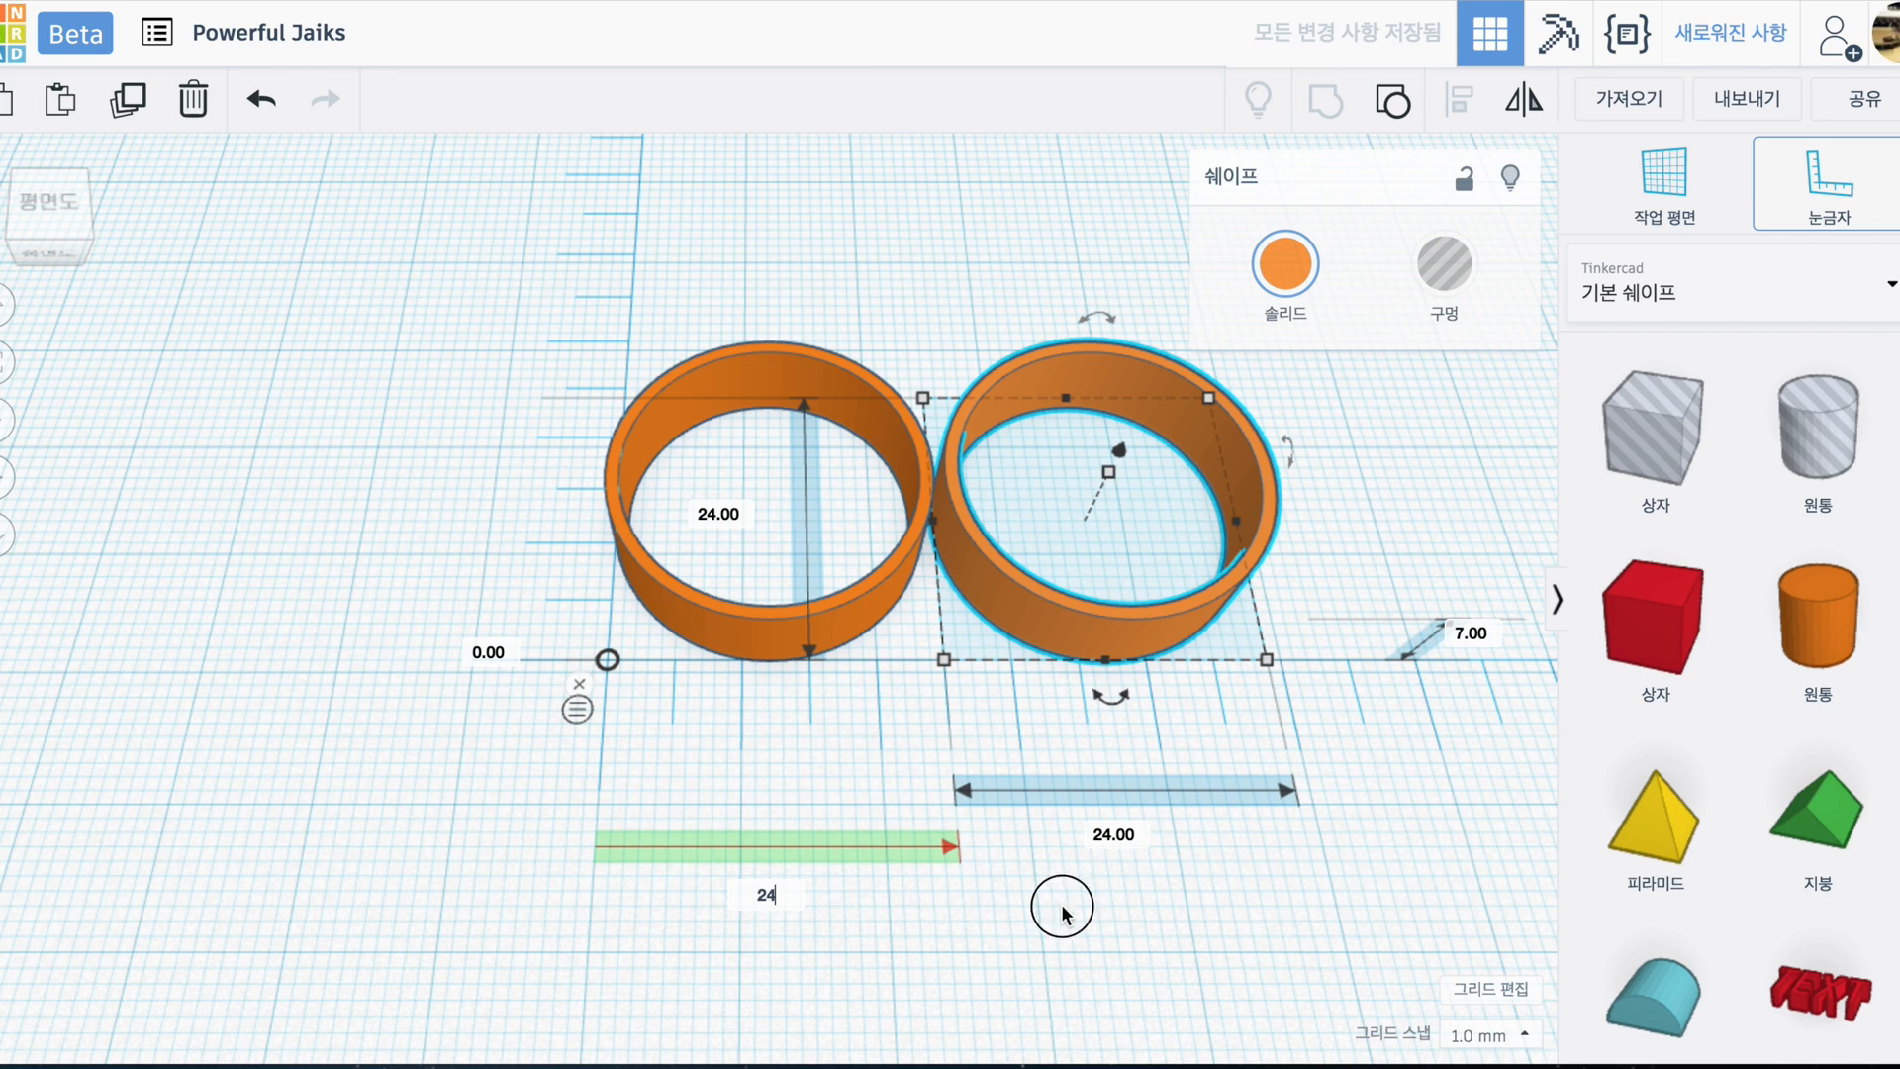
{"action": "key", "text": "Return"}
{"action": "left_click", "coordinate": [1040, 906]}
{"action": "right_click_drag", "start_coordinate": [1022, 861], "coordinate": [1050, 819]}
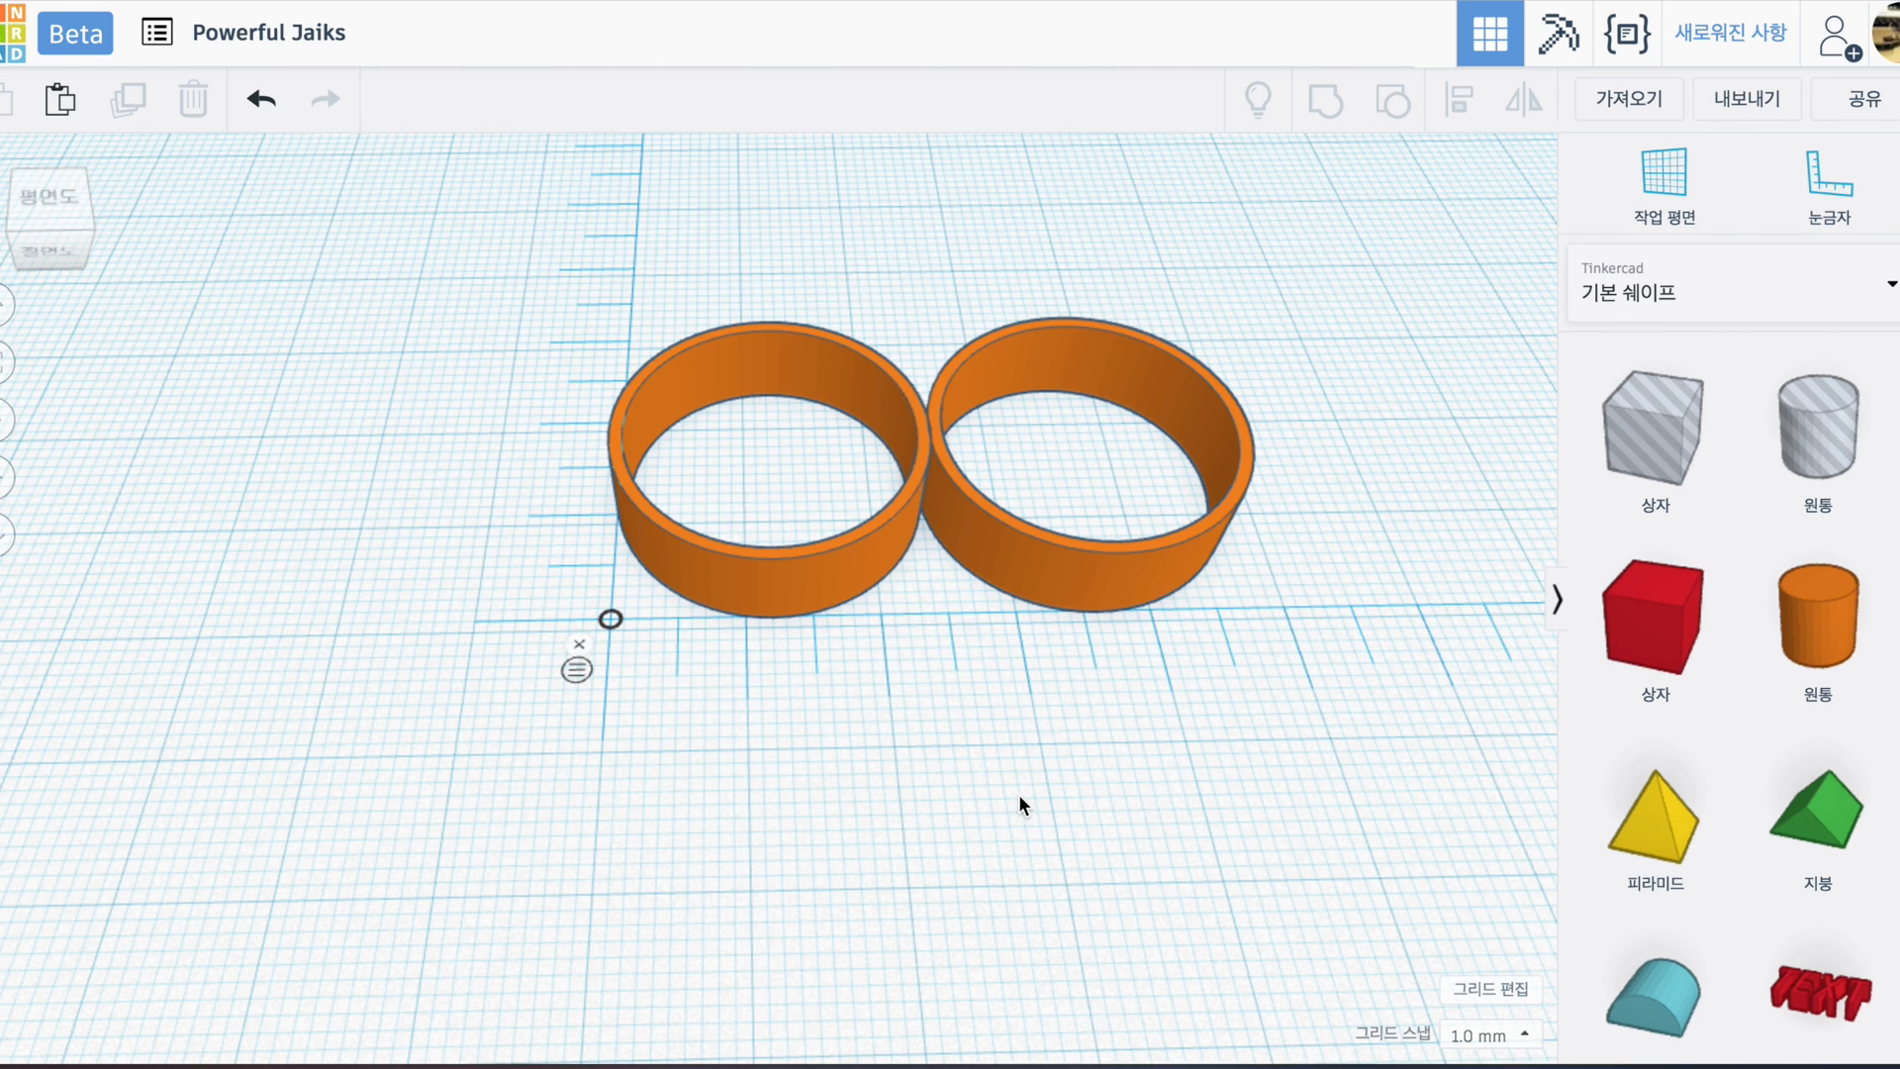
- Place a solid orange cylinder in front of the two rings' junction, at a sideways ruler offset of about 14 mm
{"action": "right_click_drag", "start_coordinate": [1017, 796], "coordinate": [1064, 786]}
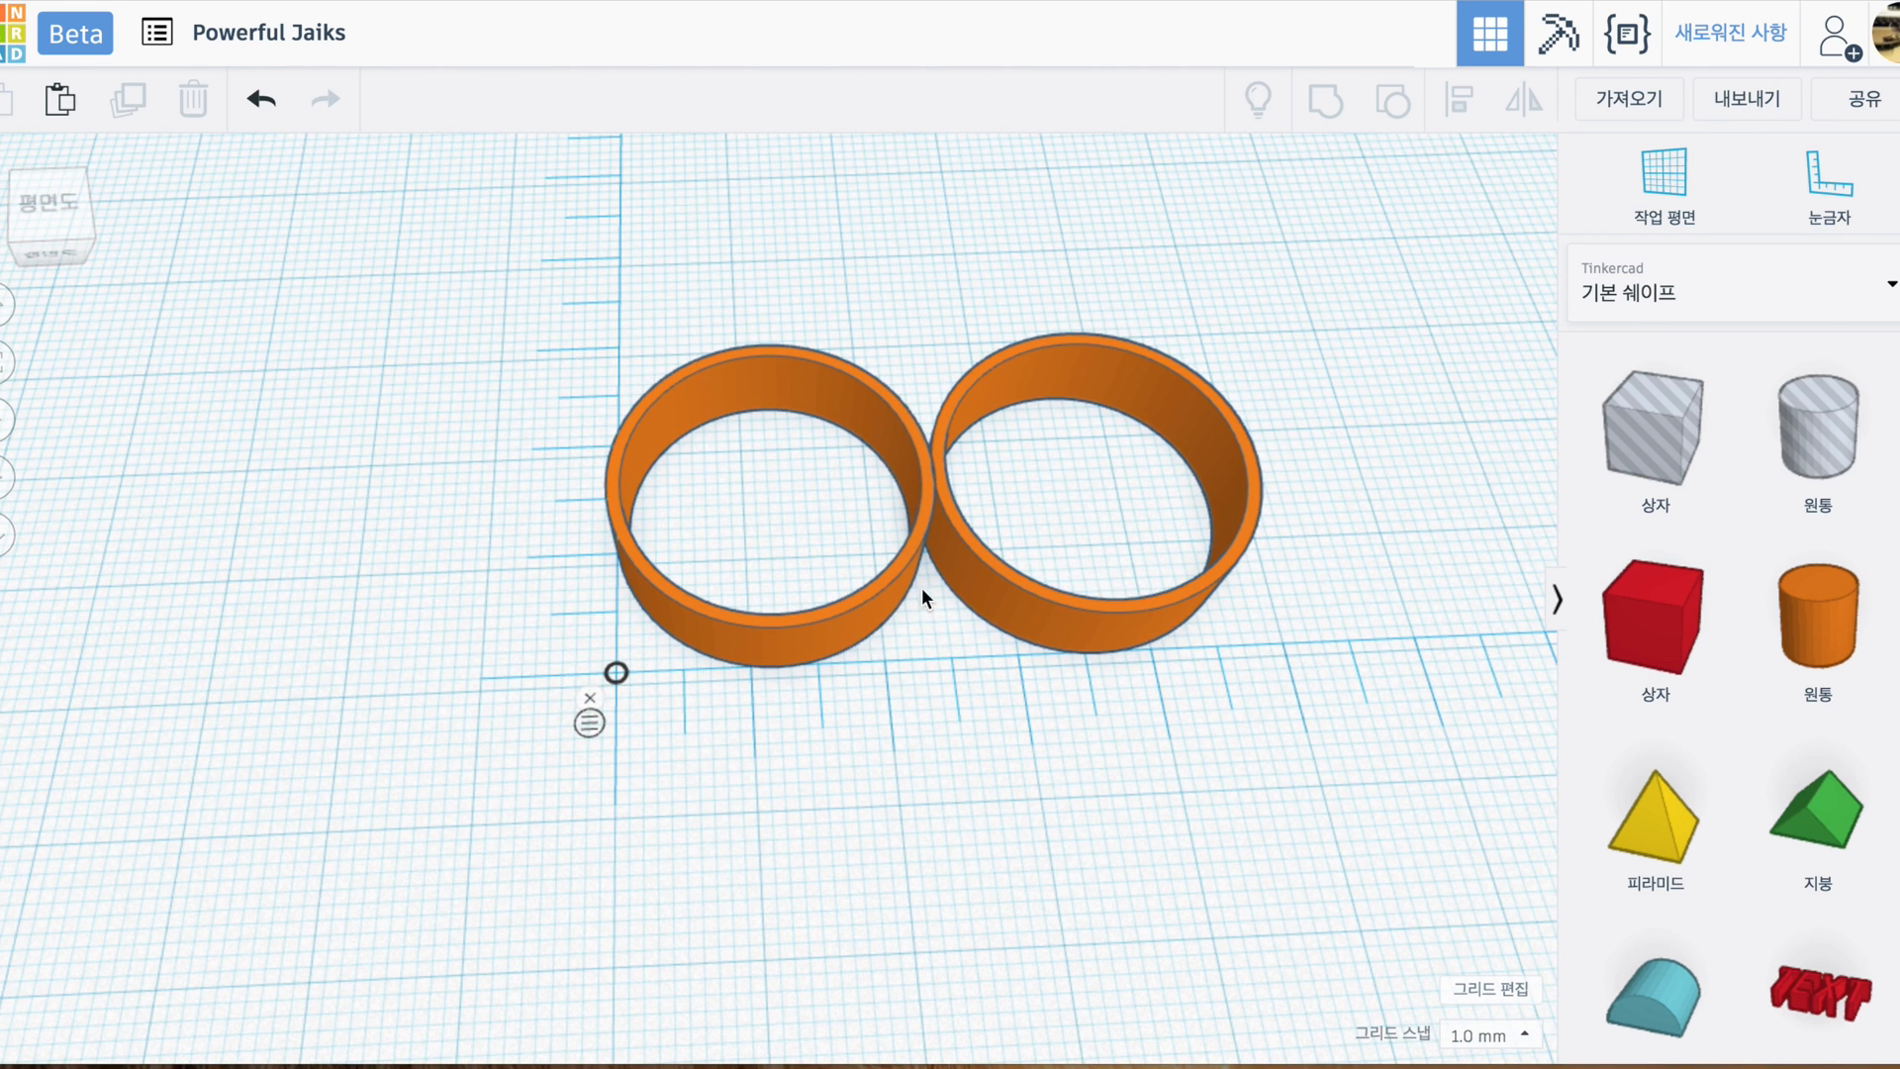
{"action": "left_click", "coordinate": [1064, 597]}
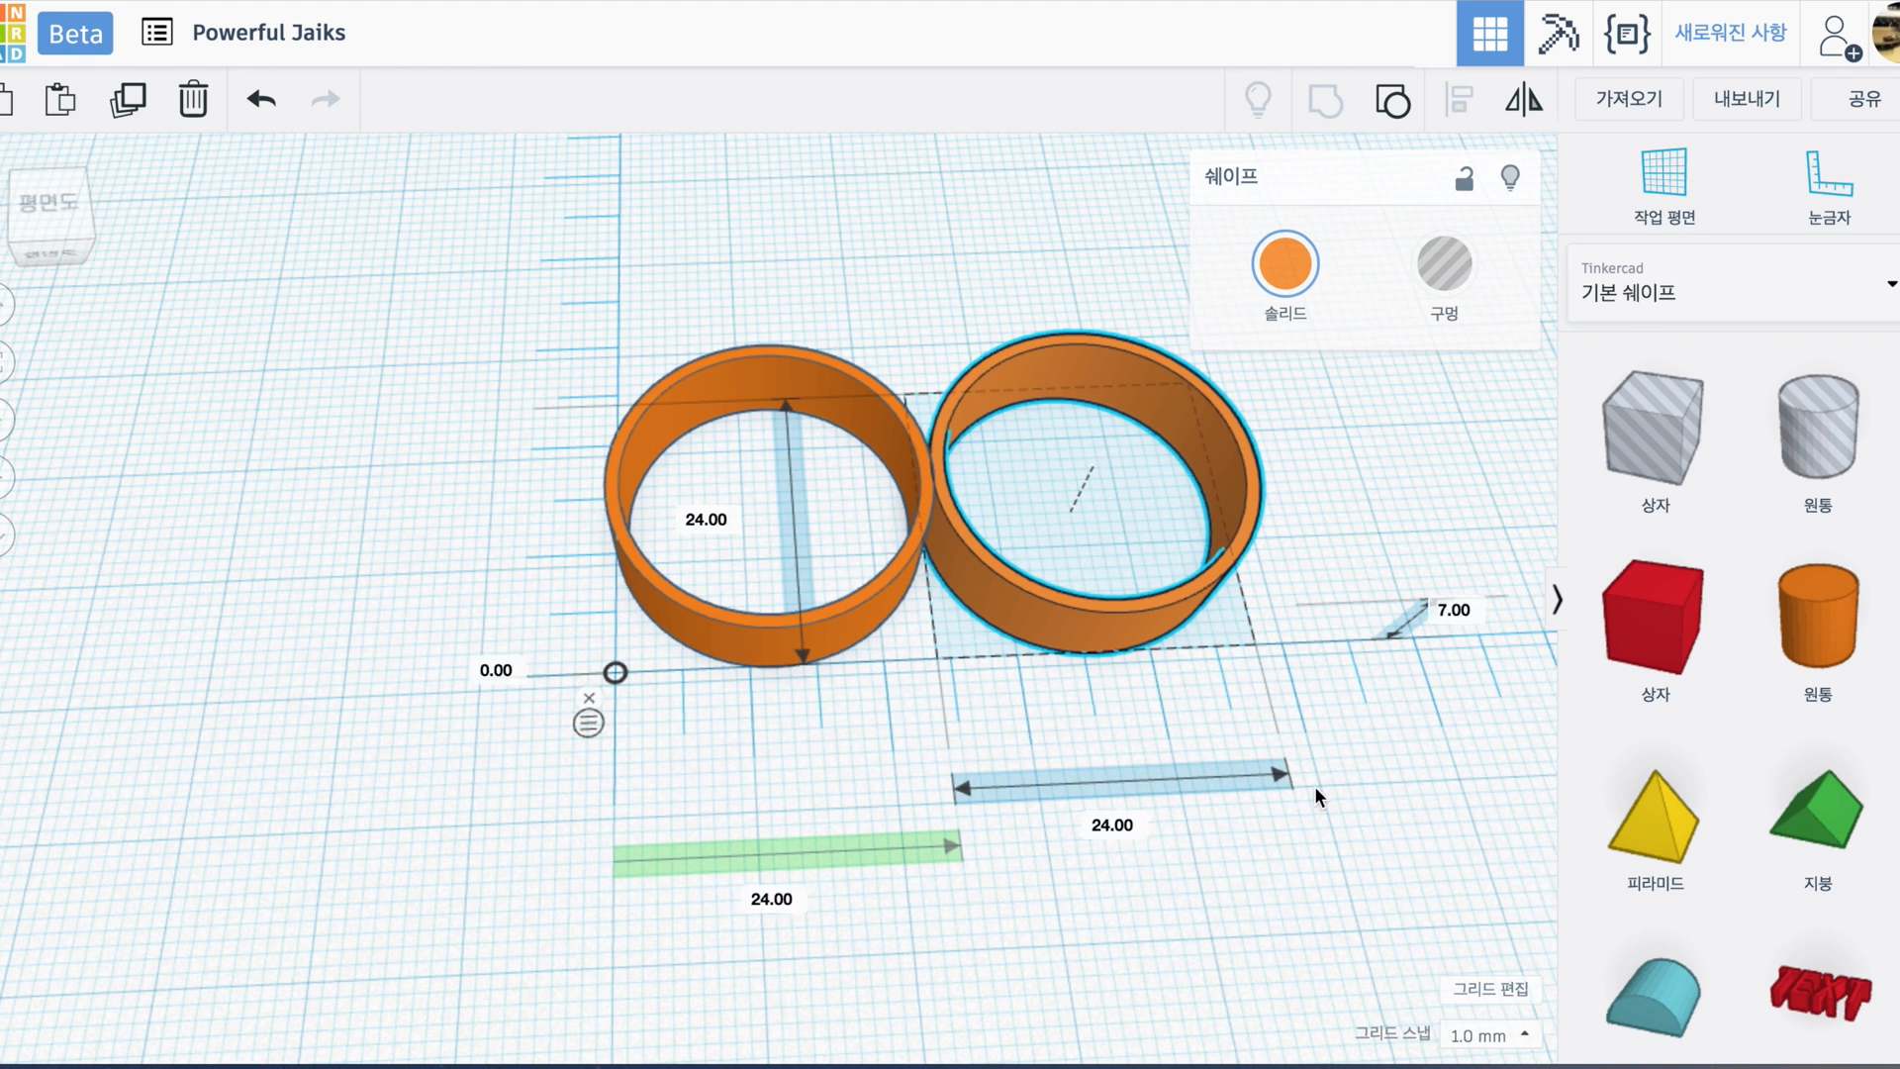
{"action": "middle_click_drag", "start_coordinate": [1316, 794], "coordinate": [1192, 785]}
{"action": "left_click", "coordinate": [1206, 767]}
{"action": "mouse_move", "coordinate": [1226, 761]}
{"action": "right_mouse_down"}
{"action": "mouse_move", "coordinate": [1229, 808]}
{"action": "mouse_move", "coordinate": [1241, 787]}
{"action": "right_mouse_up"}
{"action": "left_click_drag", "start_coordinate": [1842, 643], "coordinate": [748, 516]}
{"action": "right_click_drag", "start_coordinate": [780, 699], "coordinate": [790, 723]}
{"action": "middle_click_drag", "start_coordinate": [548, 865], "coordinate": [563, 779]}
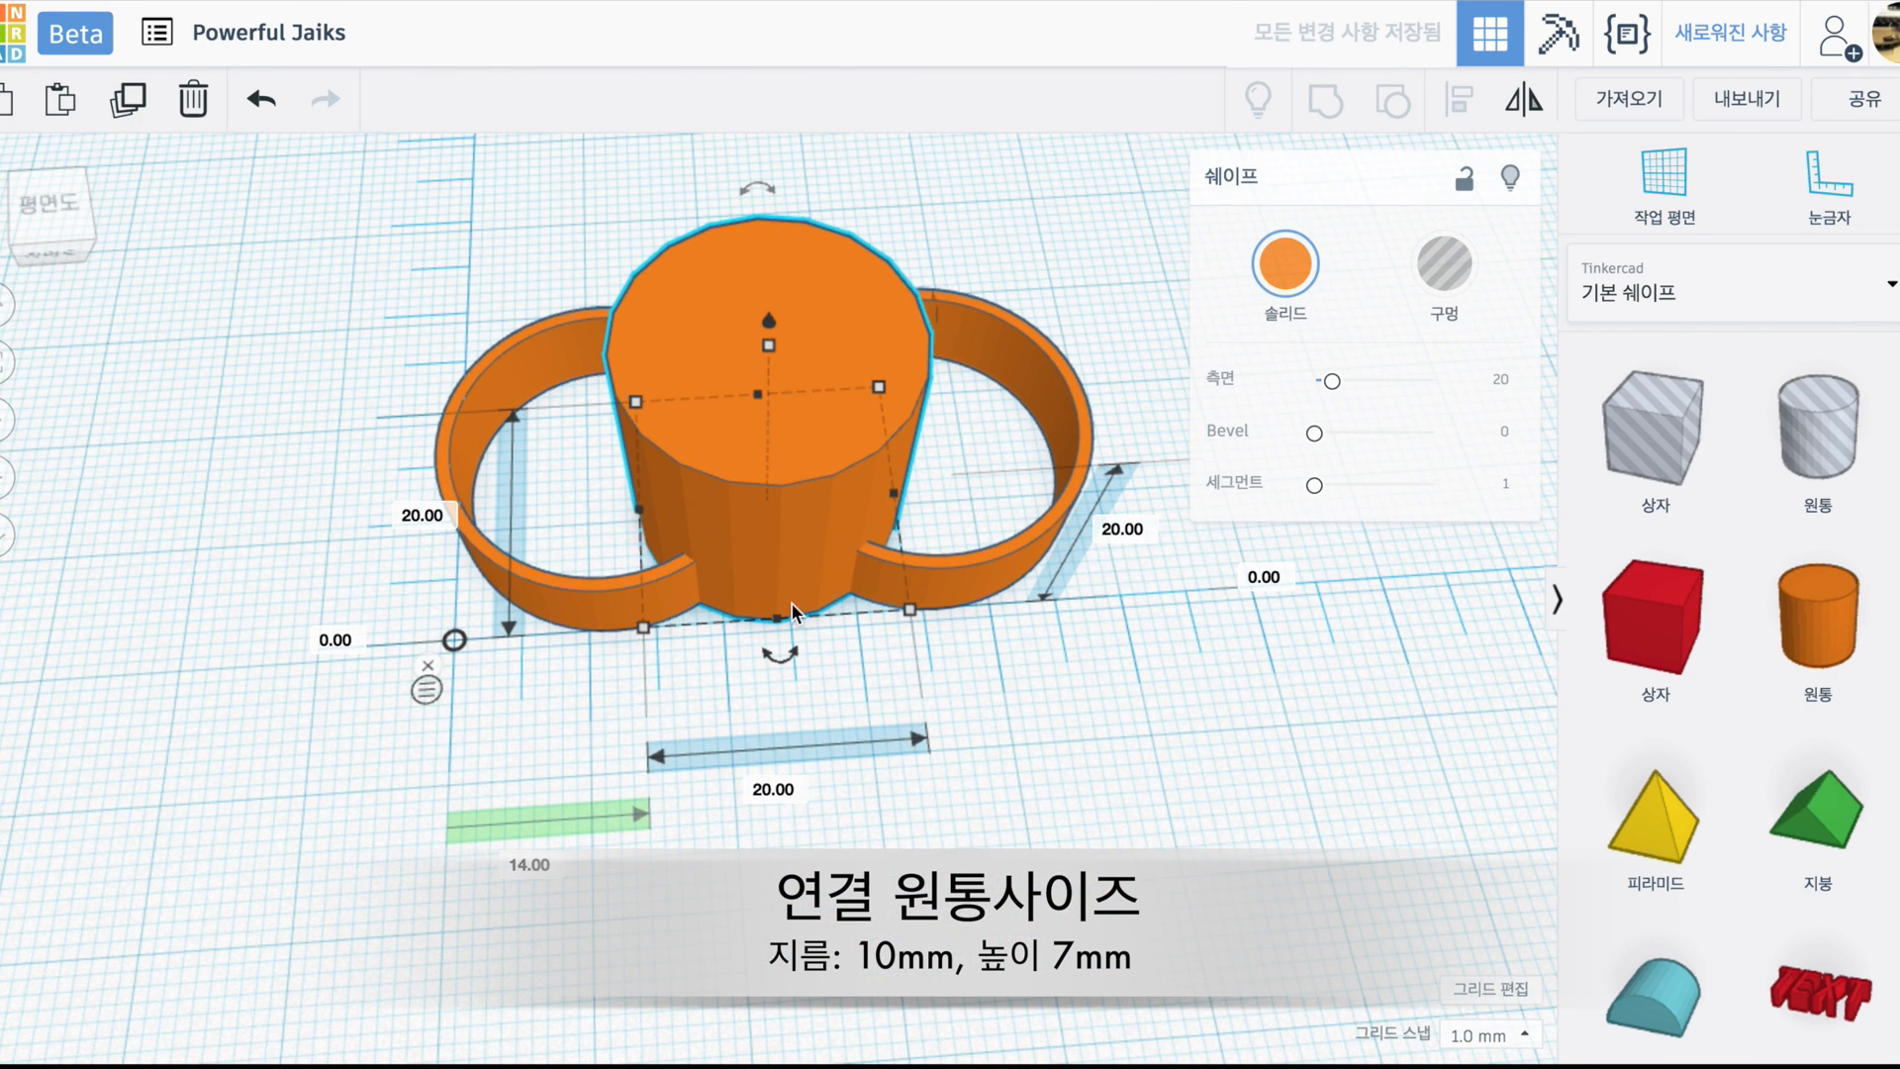
- Size the connecting cylinder to 10 mm wide, 10 mm deep and 7 mm high
{"action": "left_click", "coordinate": [774, 789]}
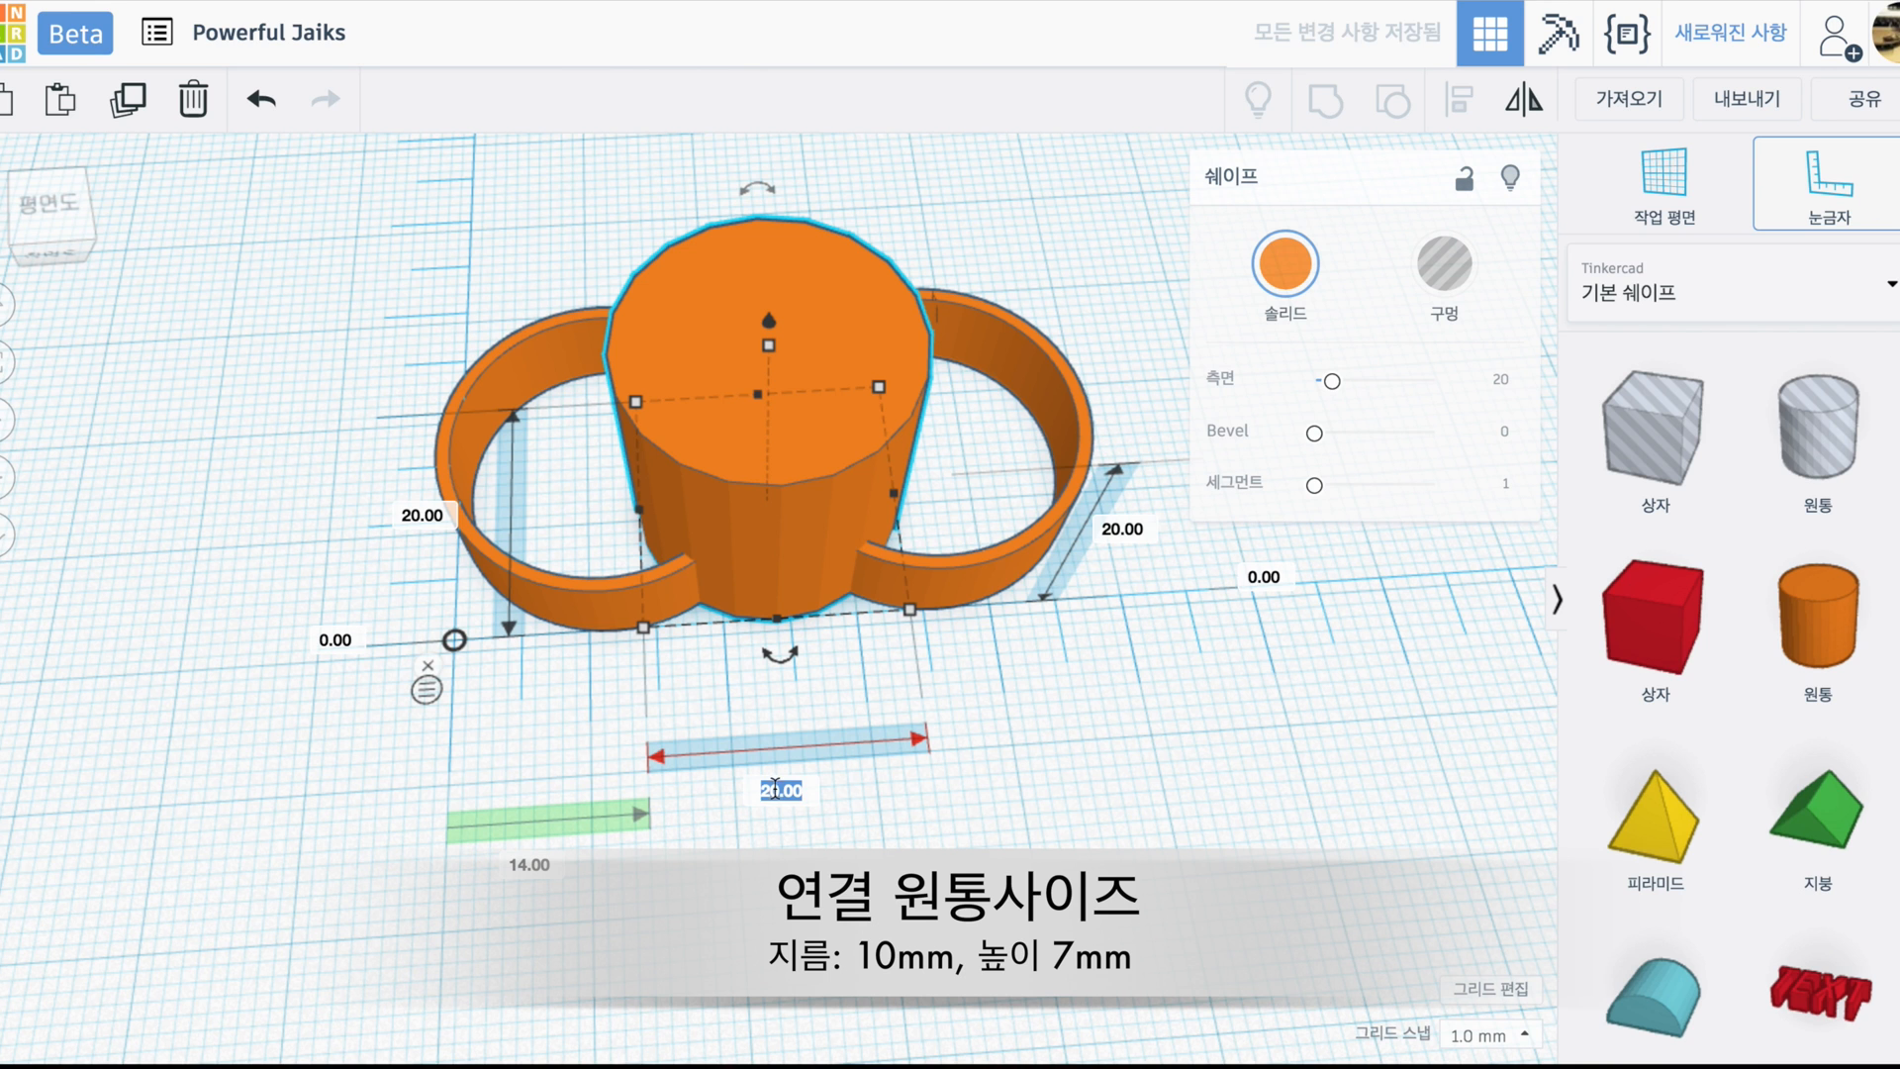
{"action": "type", "text": "10"}
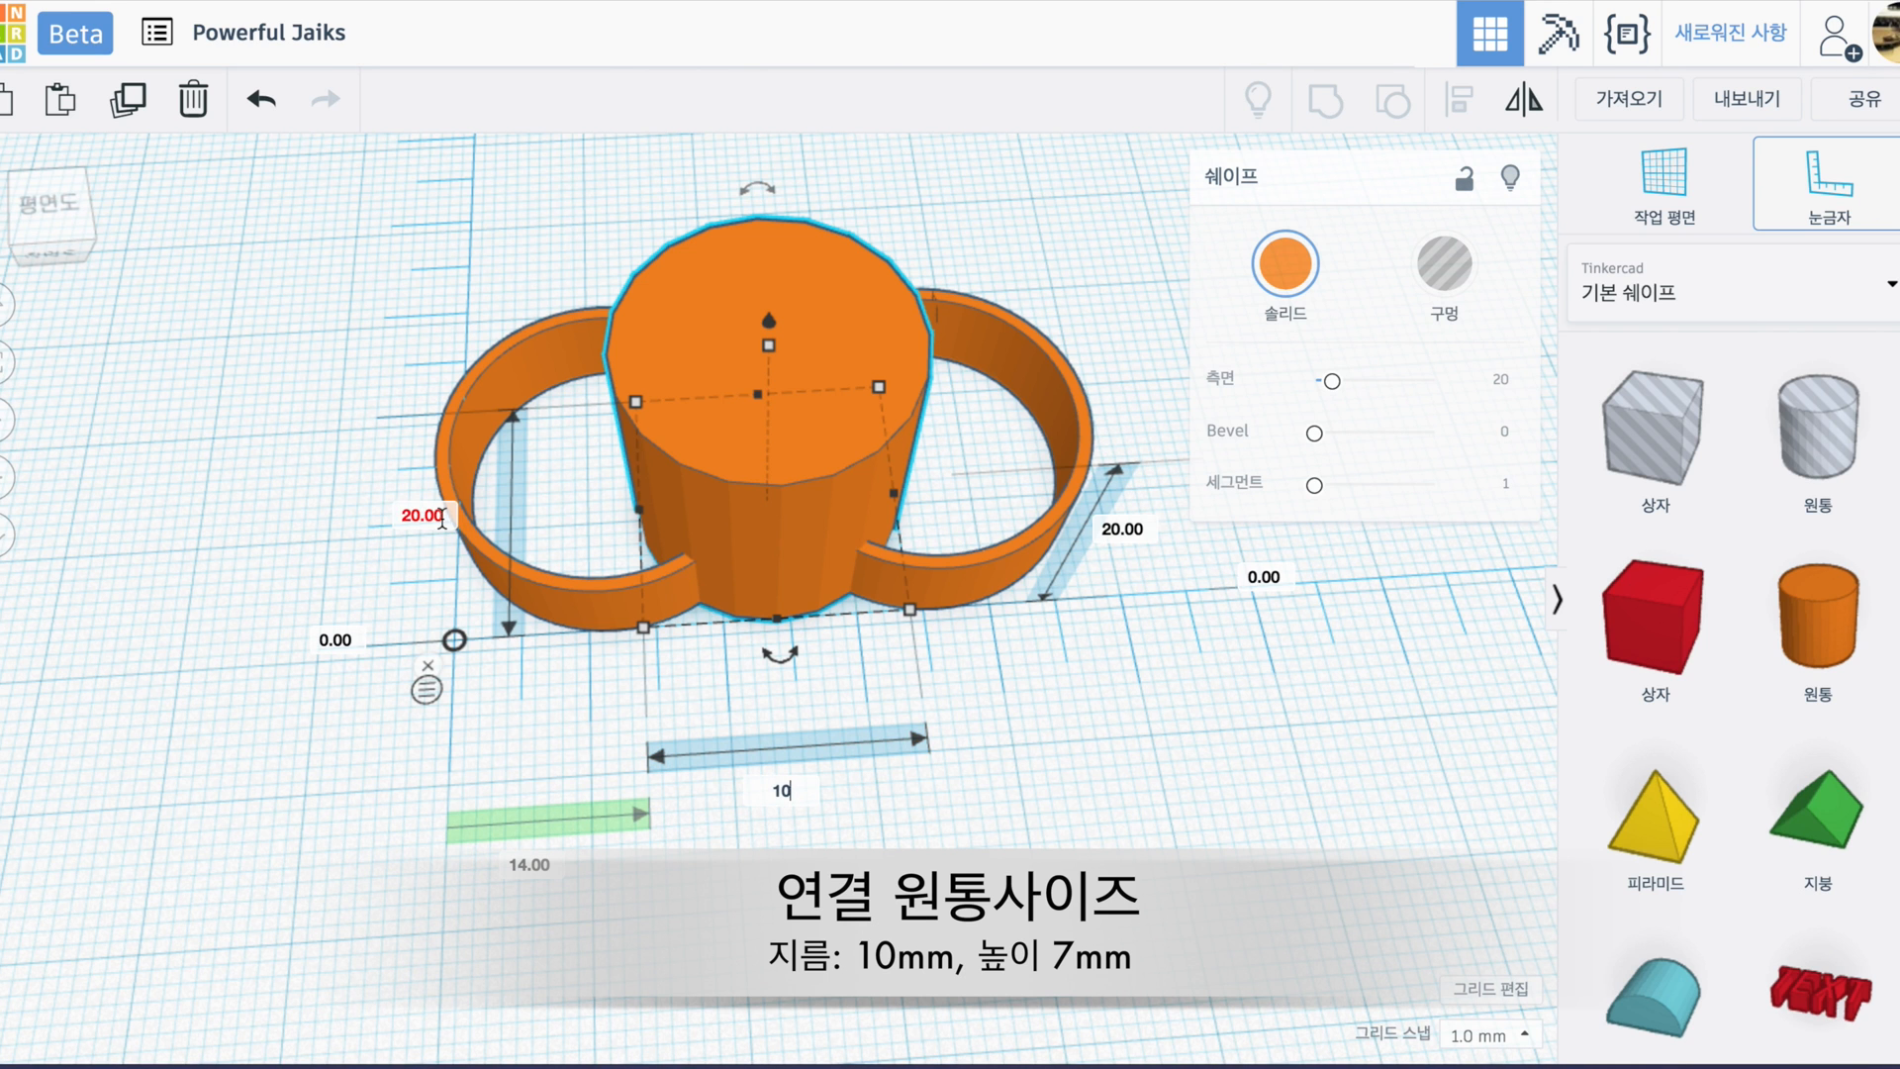
{"action": "left_click", "coordinate": [442, 517]}
{"action": "type", "text": "1"}
{"action": "key", "text": "Return"}
{"action": "right_click_drag", "start_coordinate": [1031, 750], "coordinate": [999, 692]}
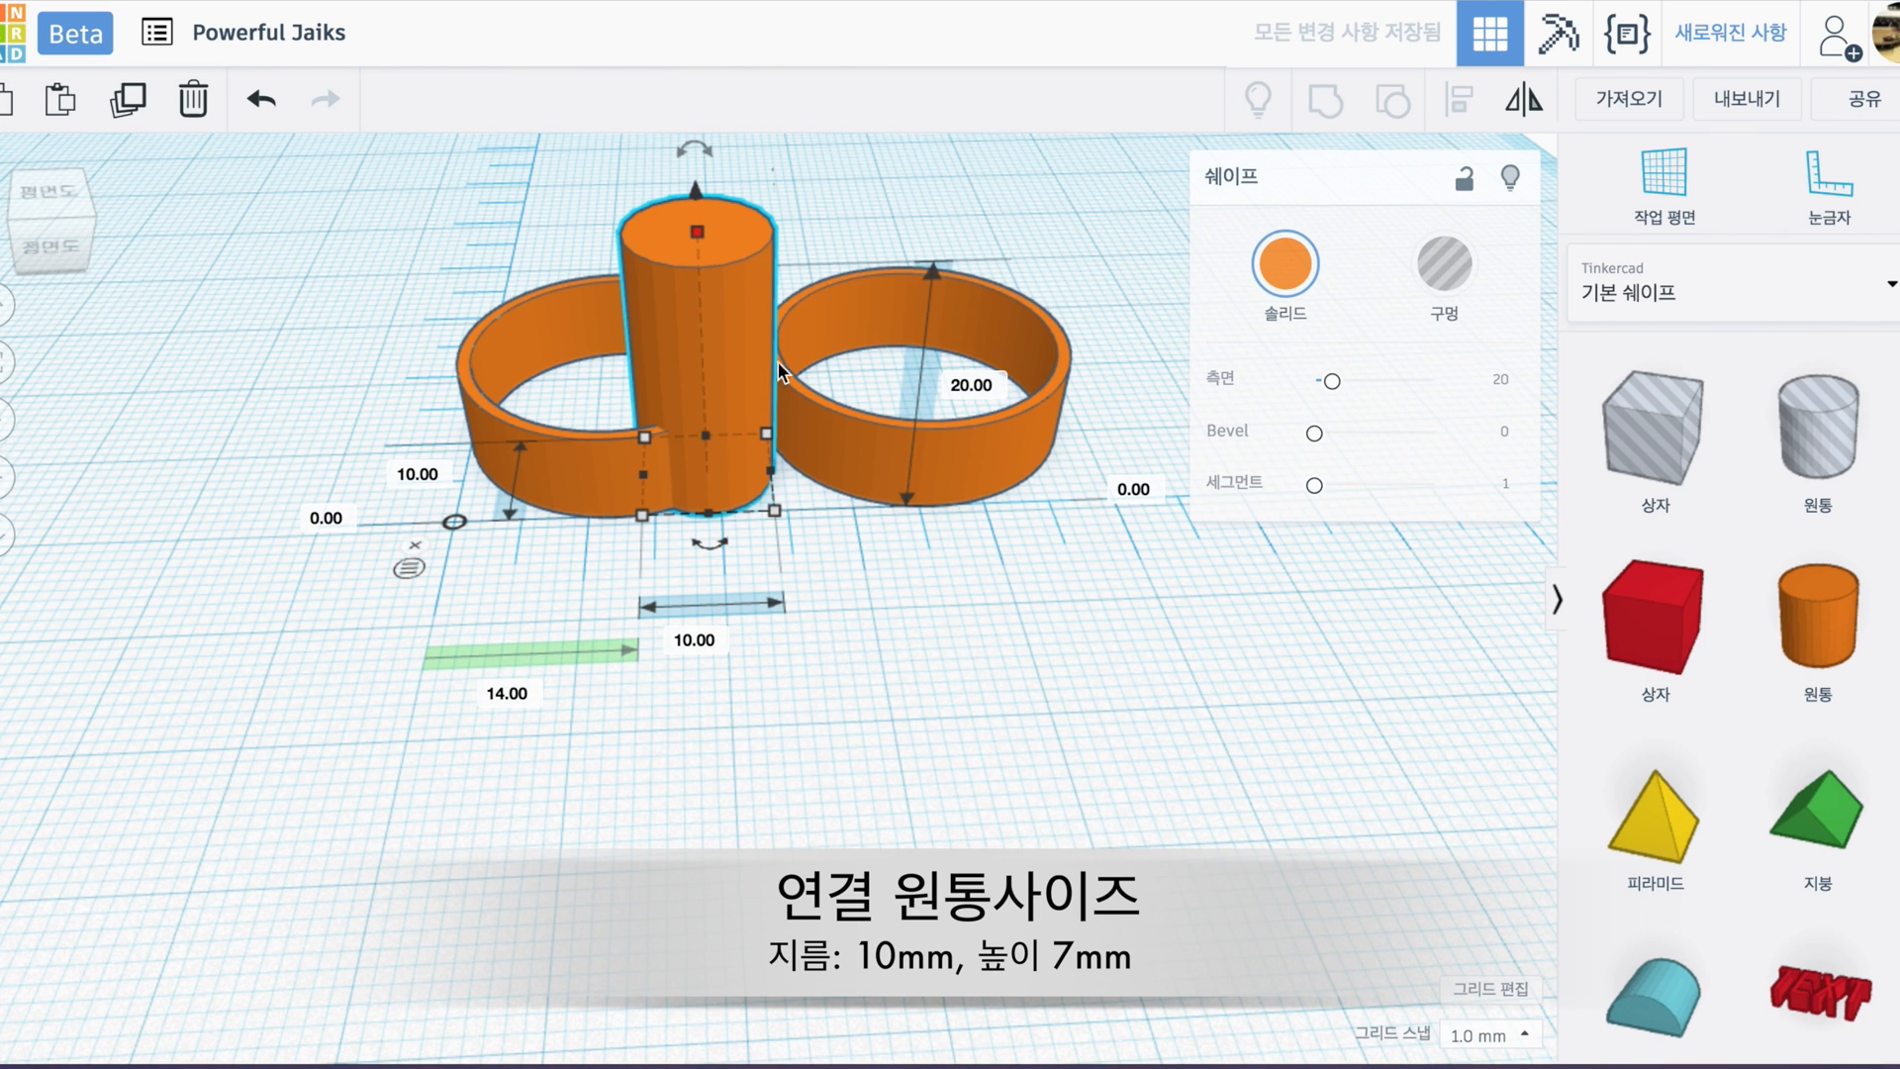
{"action": "left_click", "coordinate": [952, 388]}
{"action": "type", "text": "7"}
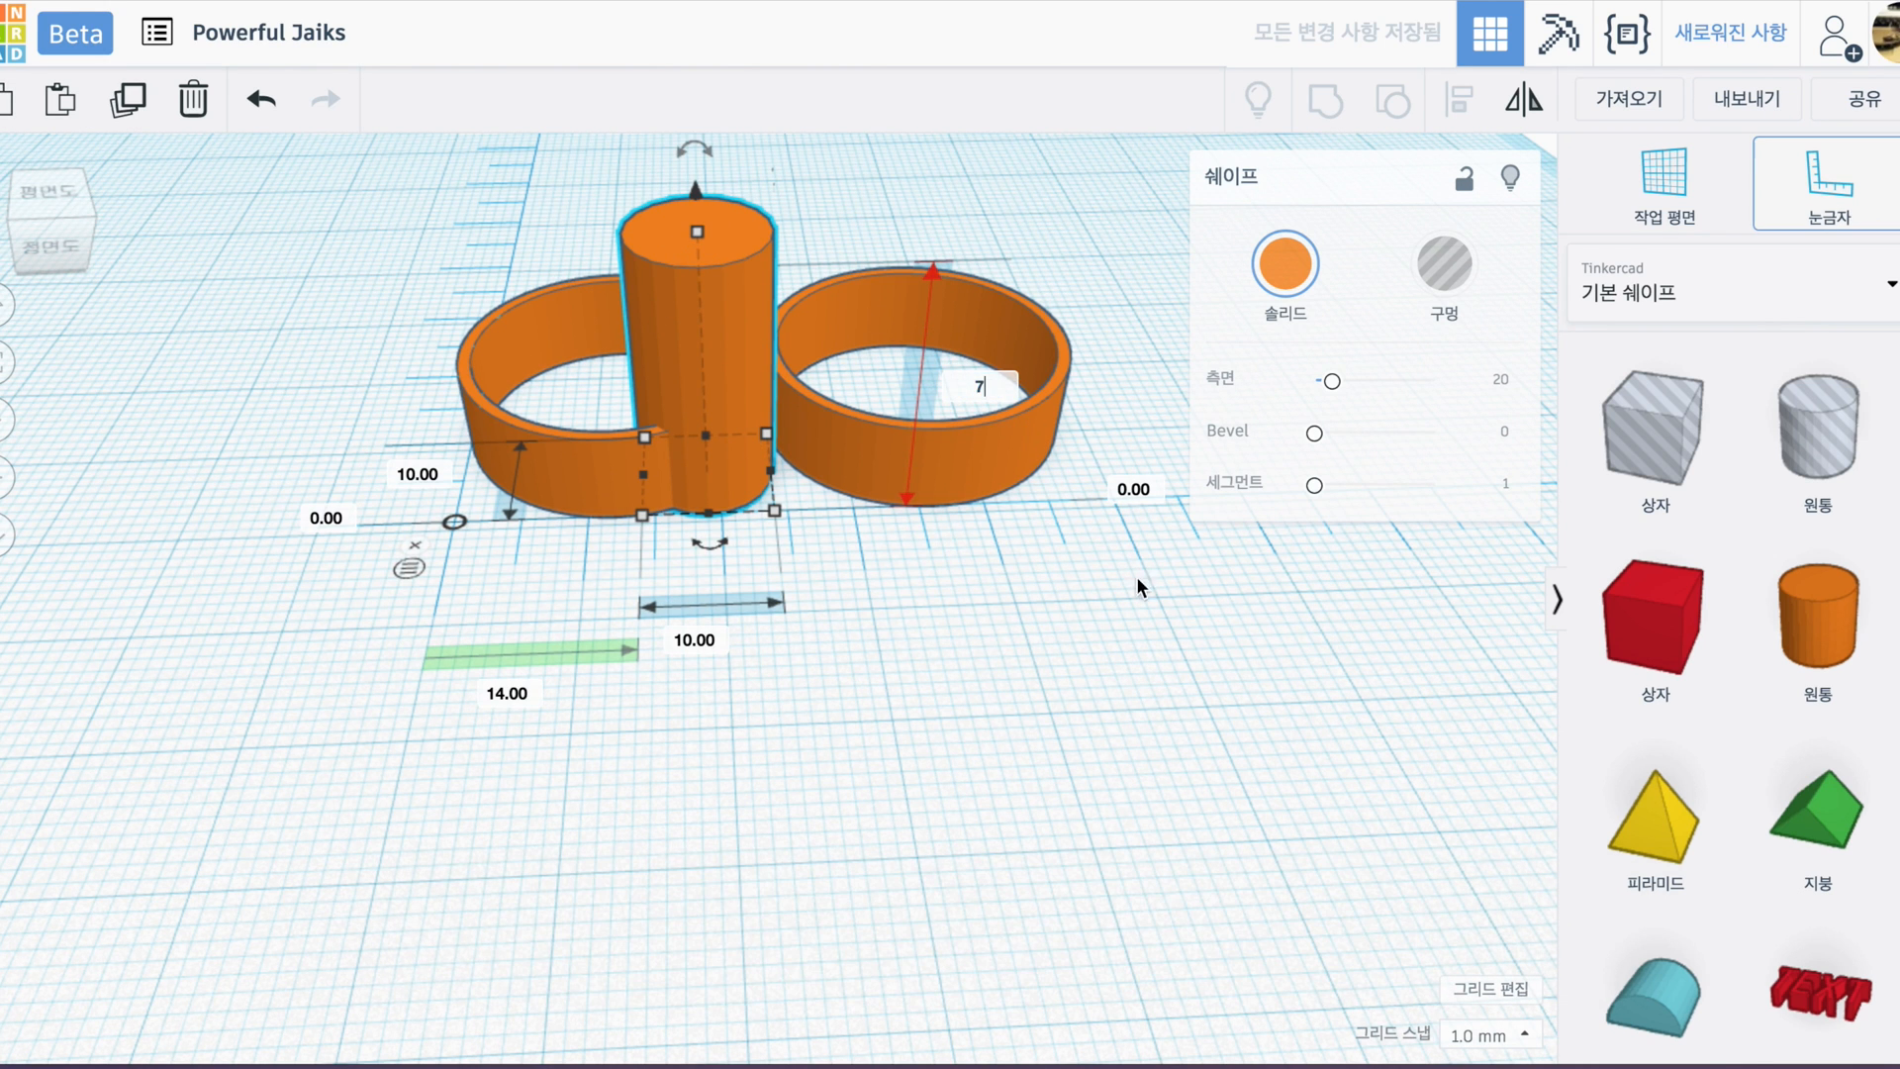
{"action": "key", "text": "Return"}
- Move the connecting cylinder back onto the junction of the rings, at a sideways ruler offset of about 20 mm
{"action": "right_click_drag", "start_coordinate": [958, 677], "coordinate": [909, 718]}
{"action": "left_click", "coordinate": [897, 716]}
{"action": "left_click_drag", "start_coordinate": [754, 568], "coordinate": [813, 472]}
{"action": "left_click", "coordinate": [736, 791]}
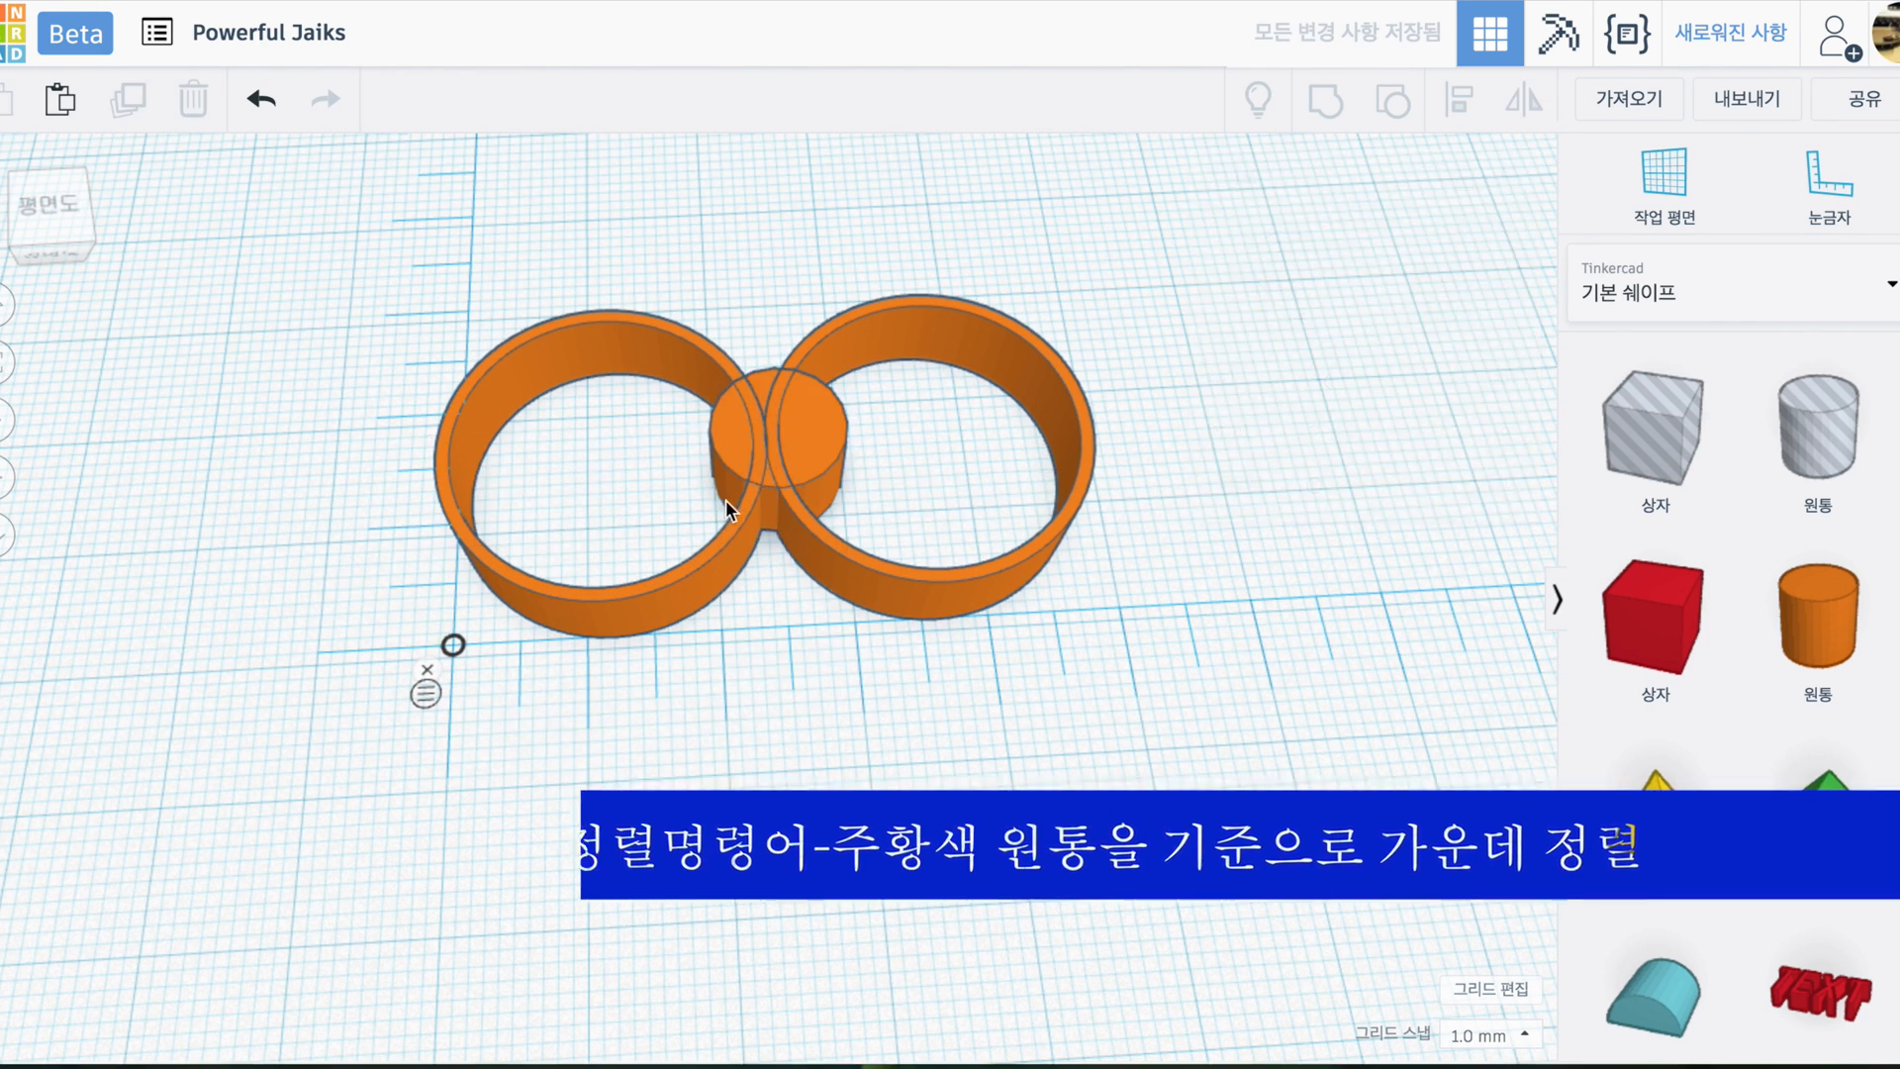
- Align the connecting cylinder with the original ring on their front-to-back centres
{"action": "left_click", "coordinate": [683, 572]}
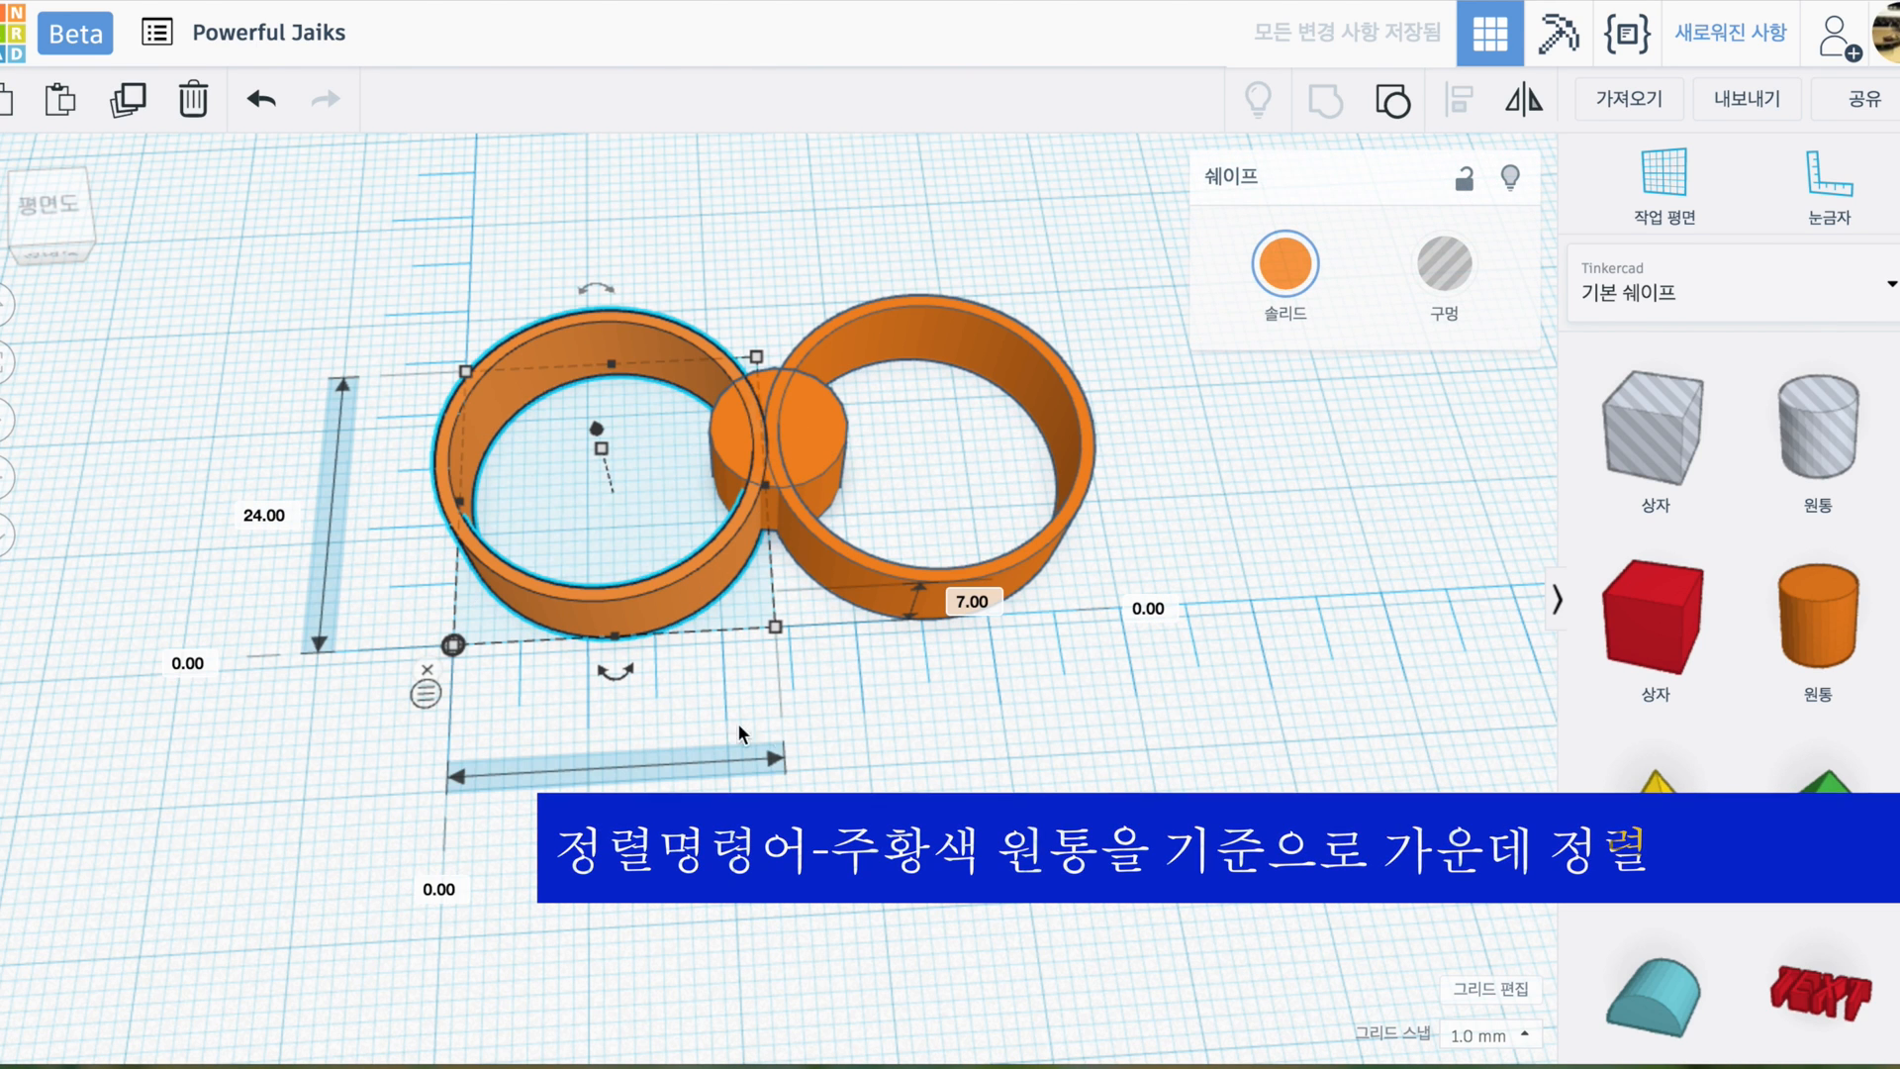
{"action": "left_click", "coordinate": [791, 727]}
{"action": "left_click", "coordinate": [657, 584]}
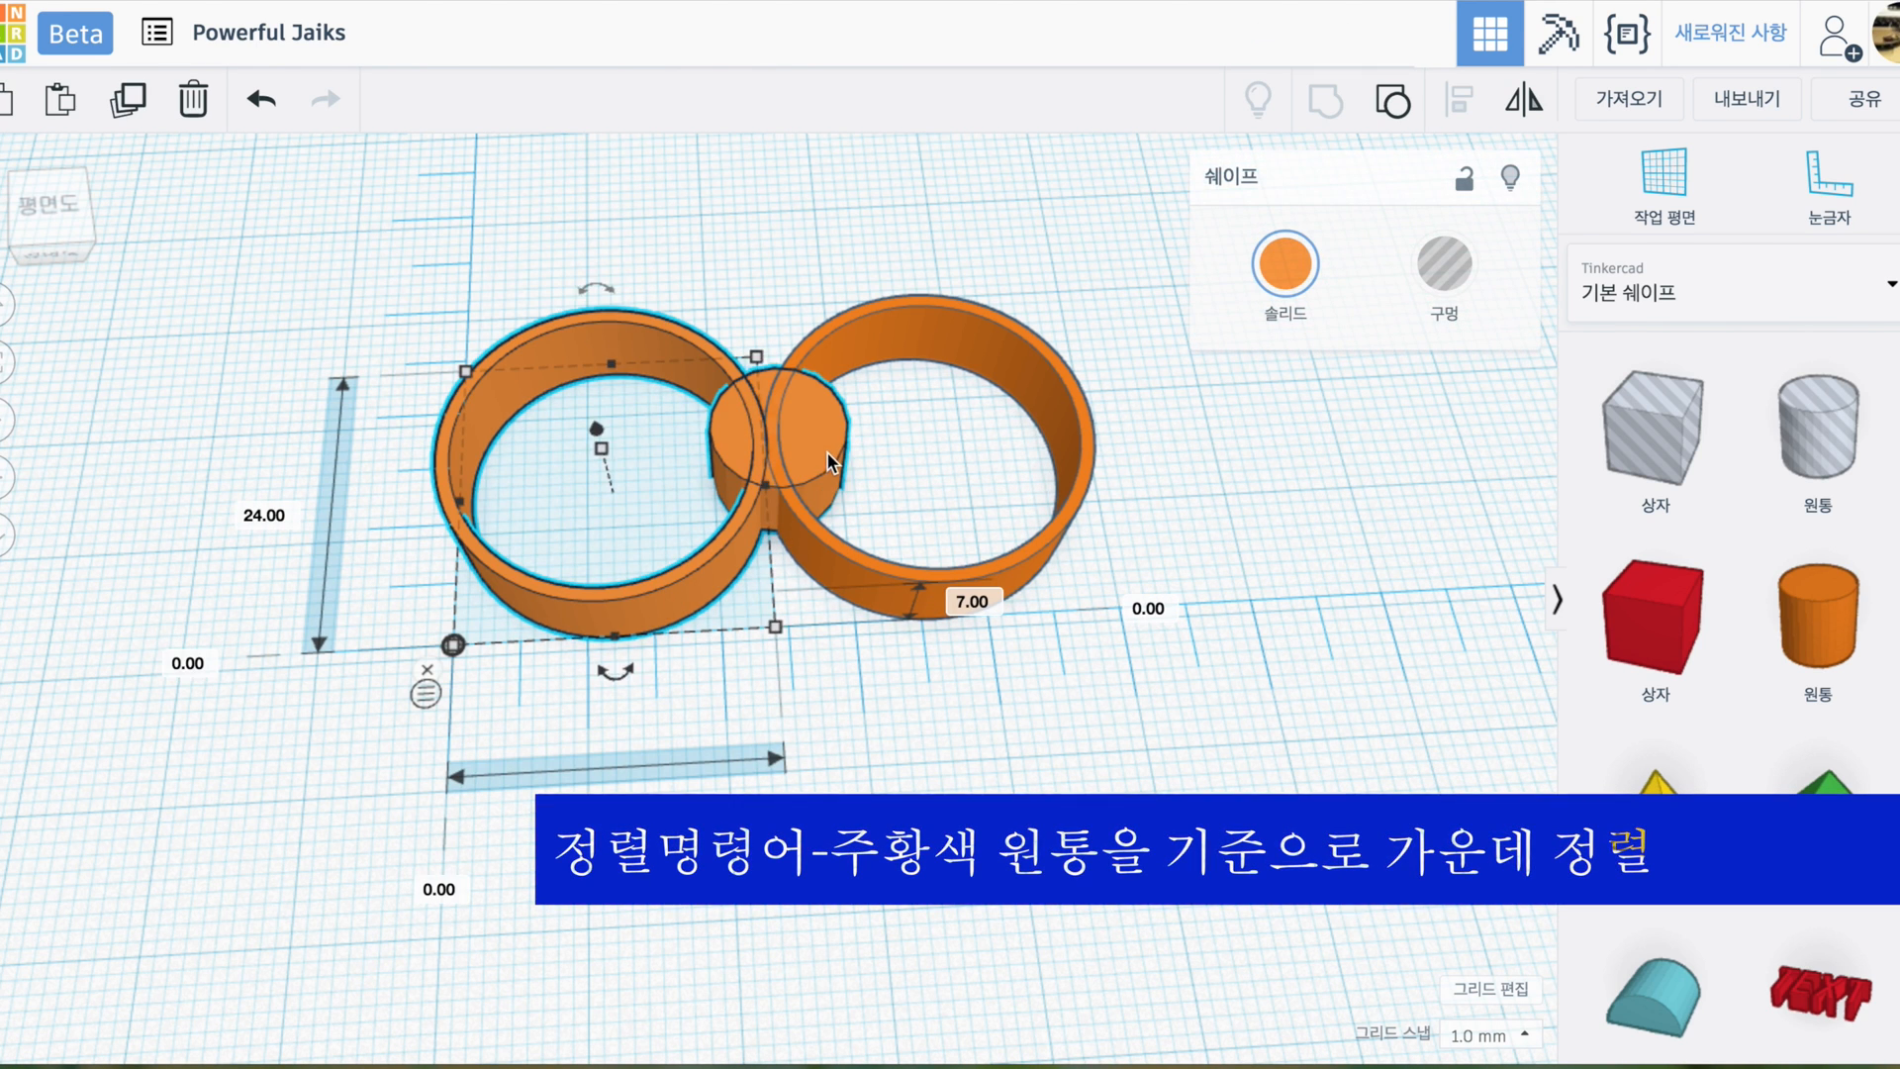
{"action": "left_click", "coordinate": [828, 452], "text": "shift"}
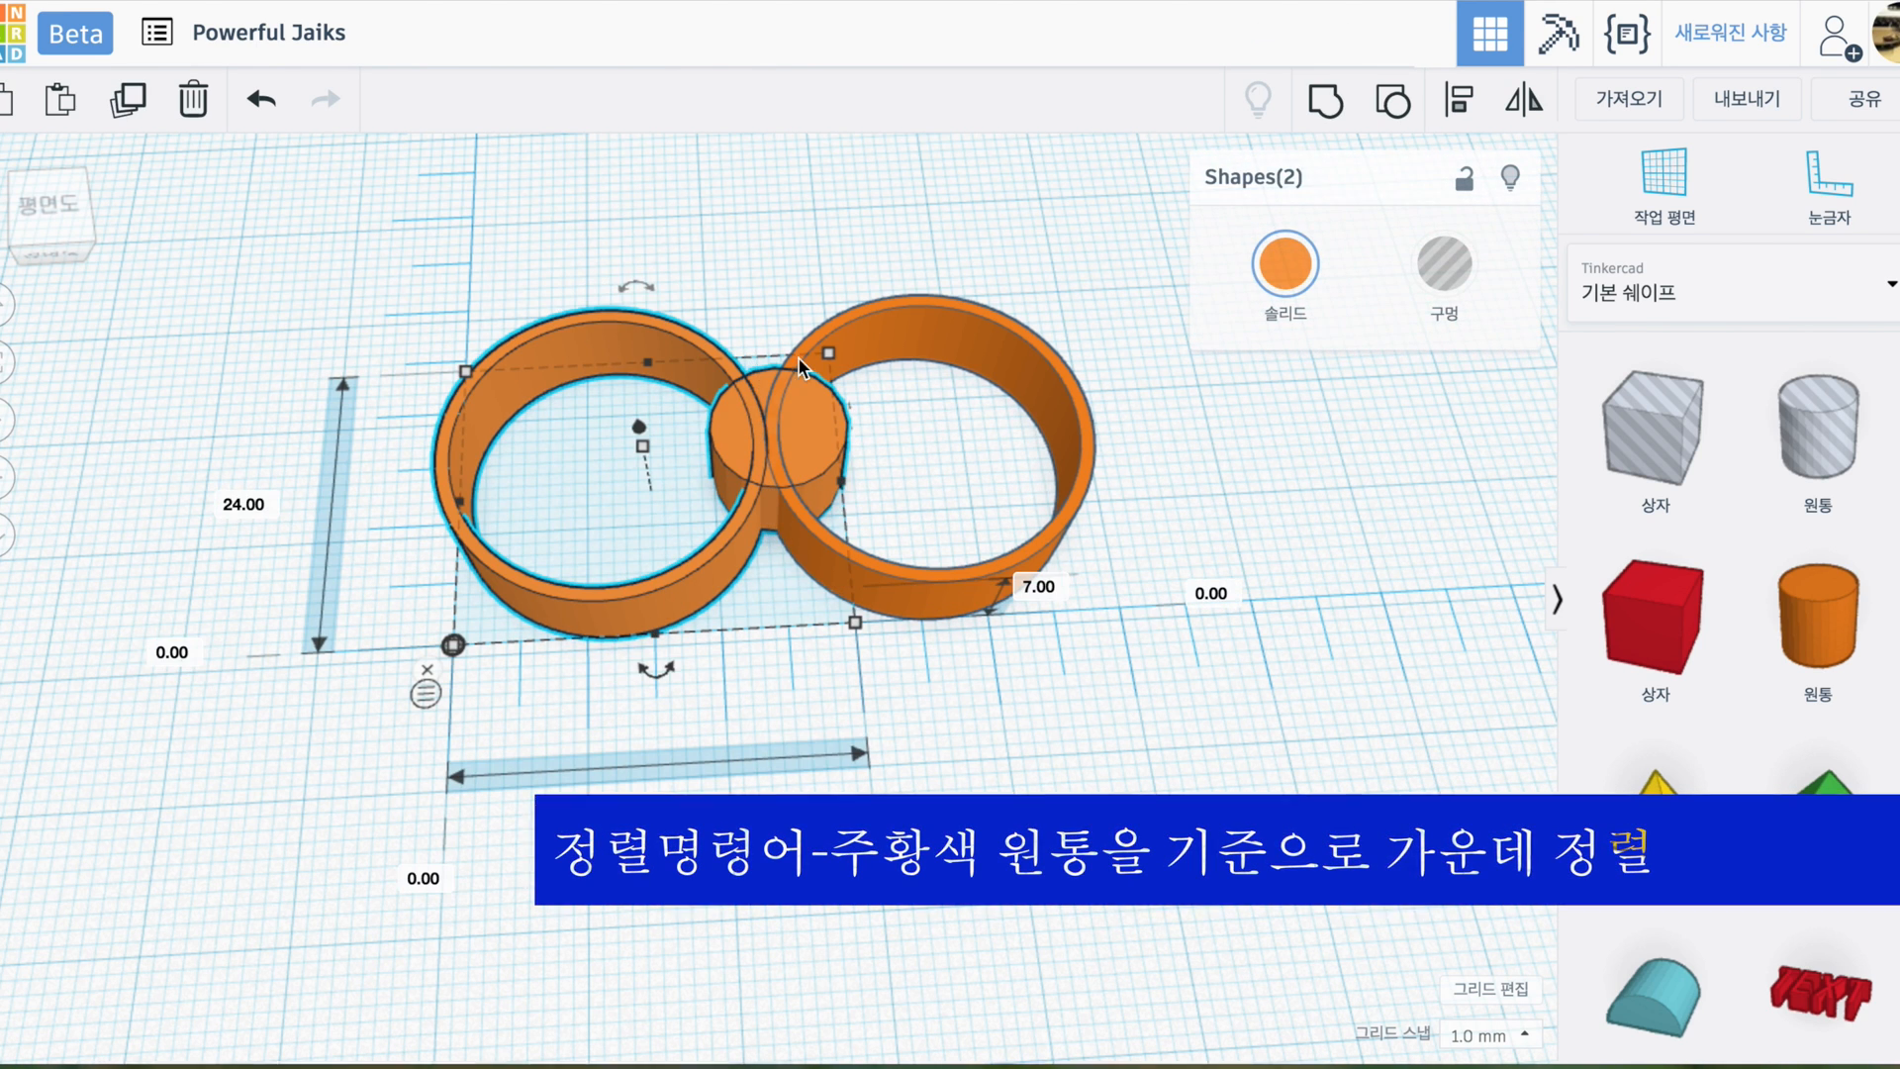
{"action": "left_click", "coordinate": [1465, 100]}
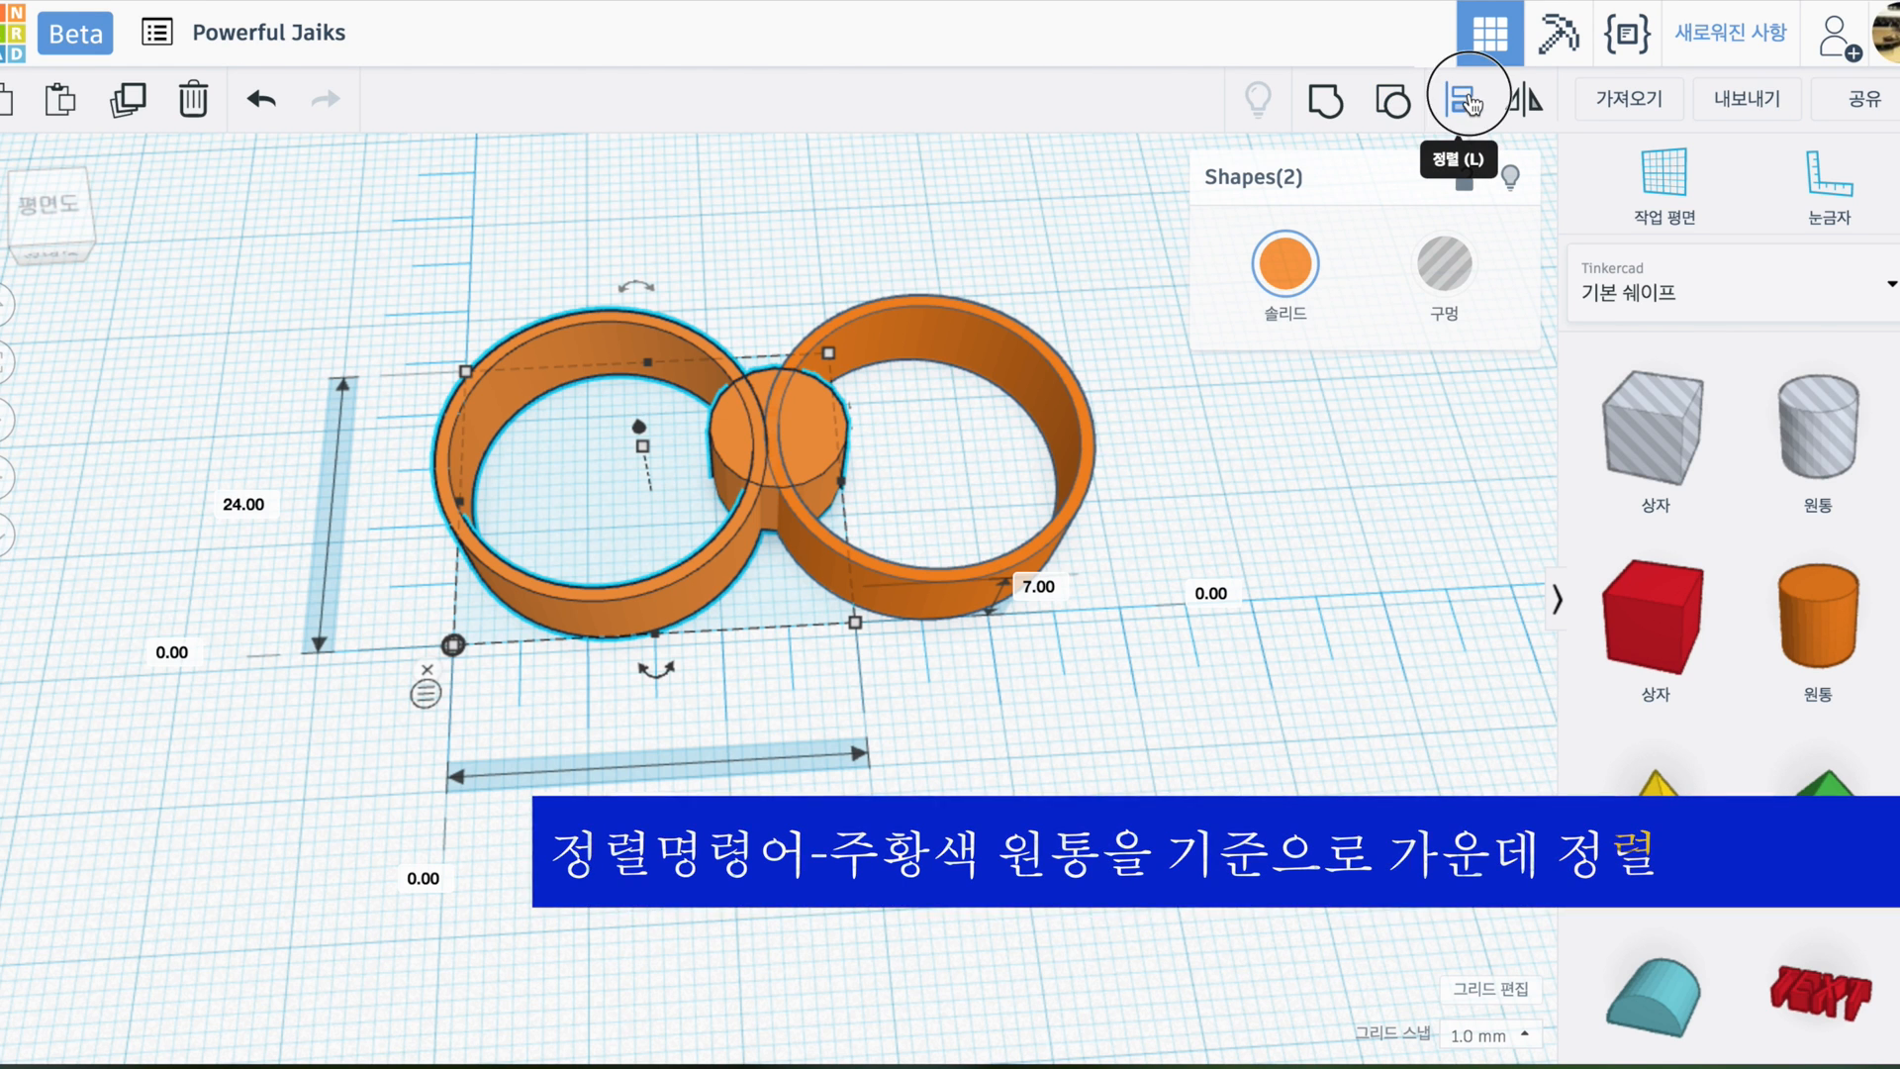
{"action": "left_click", "coordinate": [429, 504]}
{"action": "left_click", "coordinate": [970, 754]}
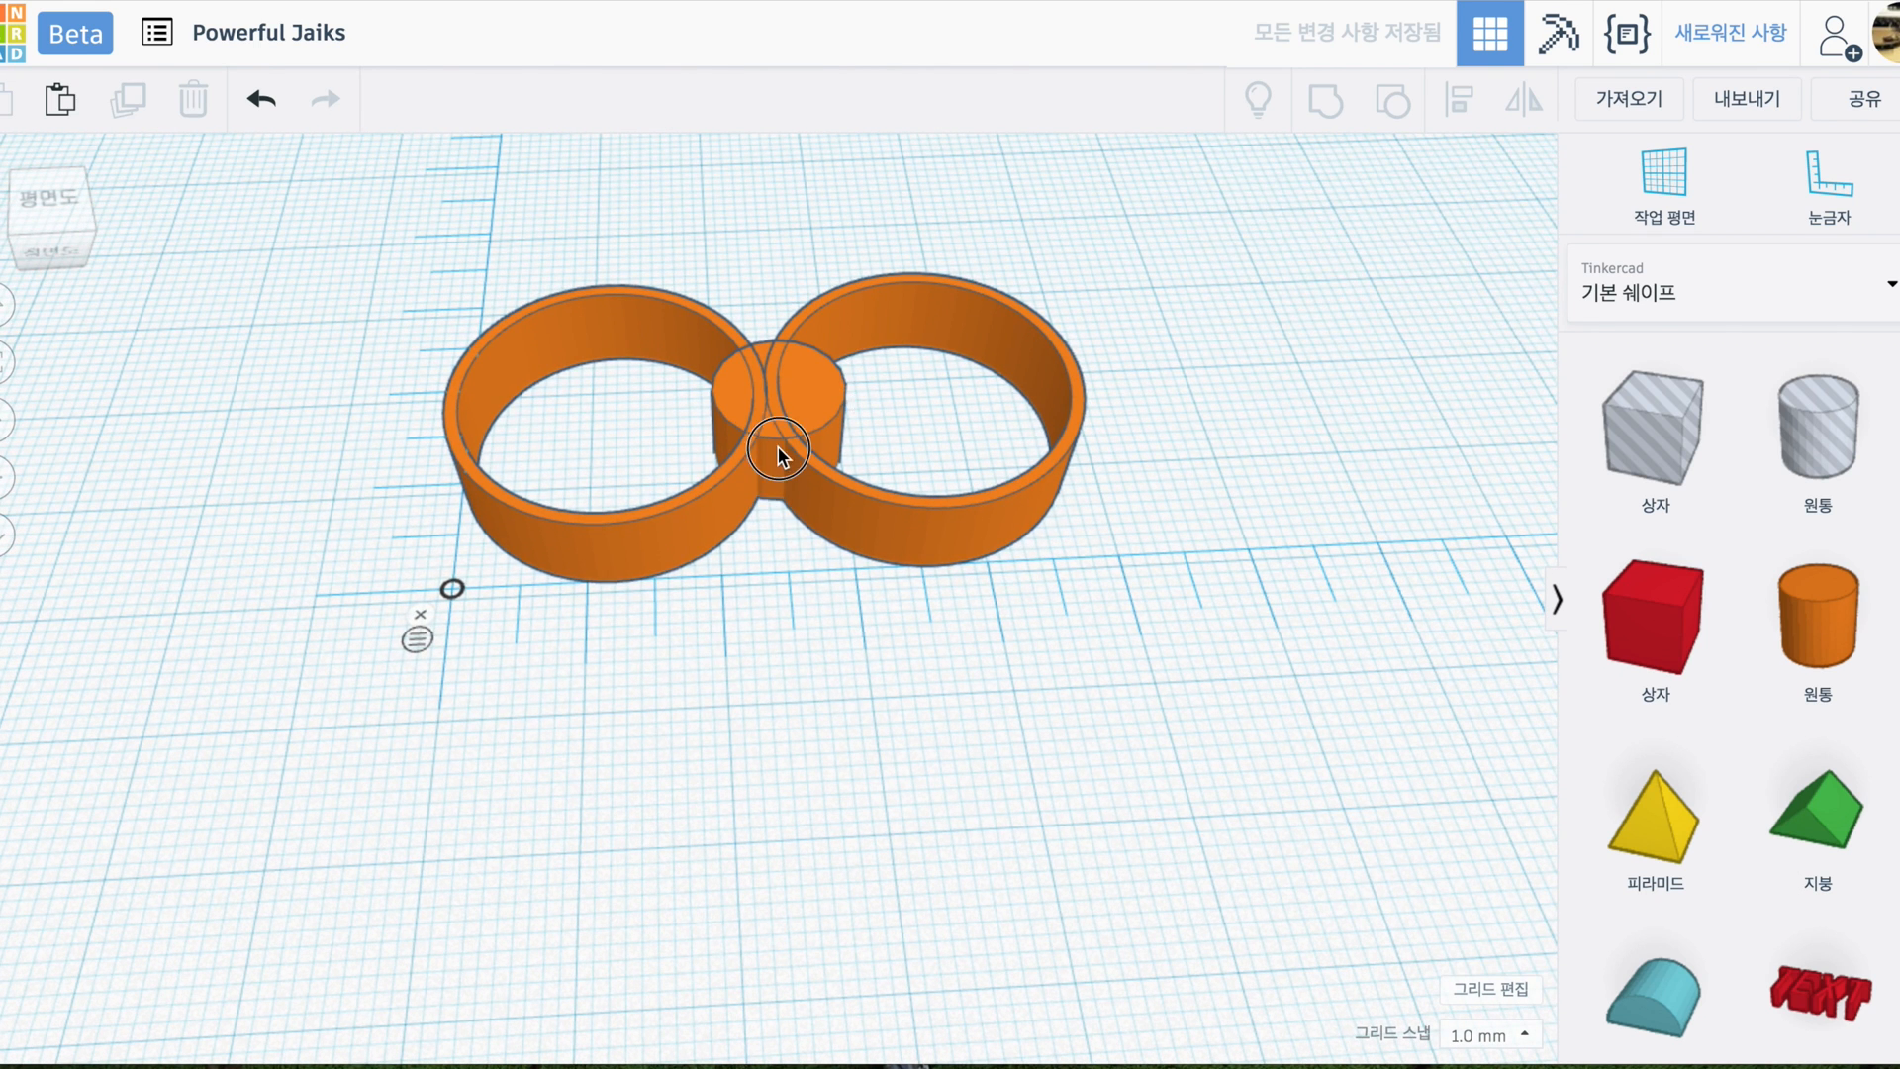
- Set the connecting cylinder's sideways ruler offset to 19 mm
{"action": "left_click", "coordinate": [774, 450]}
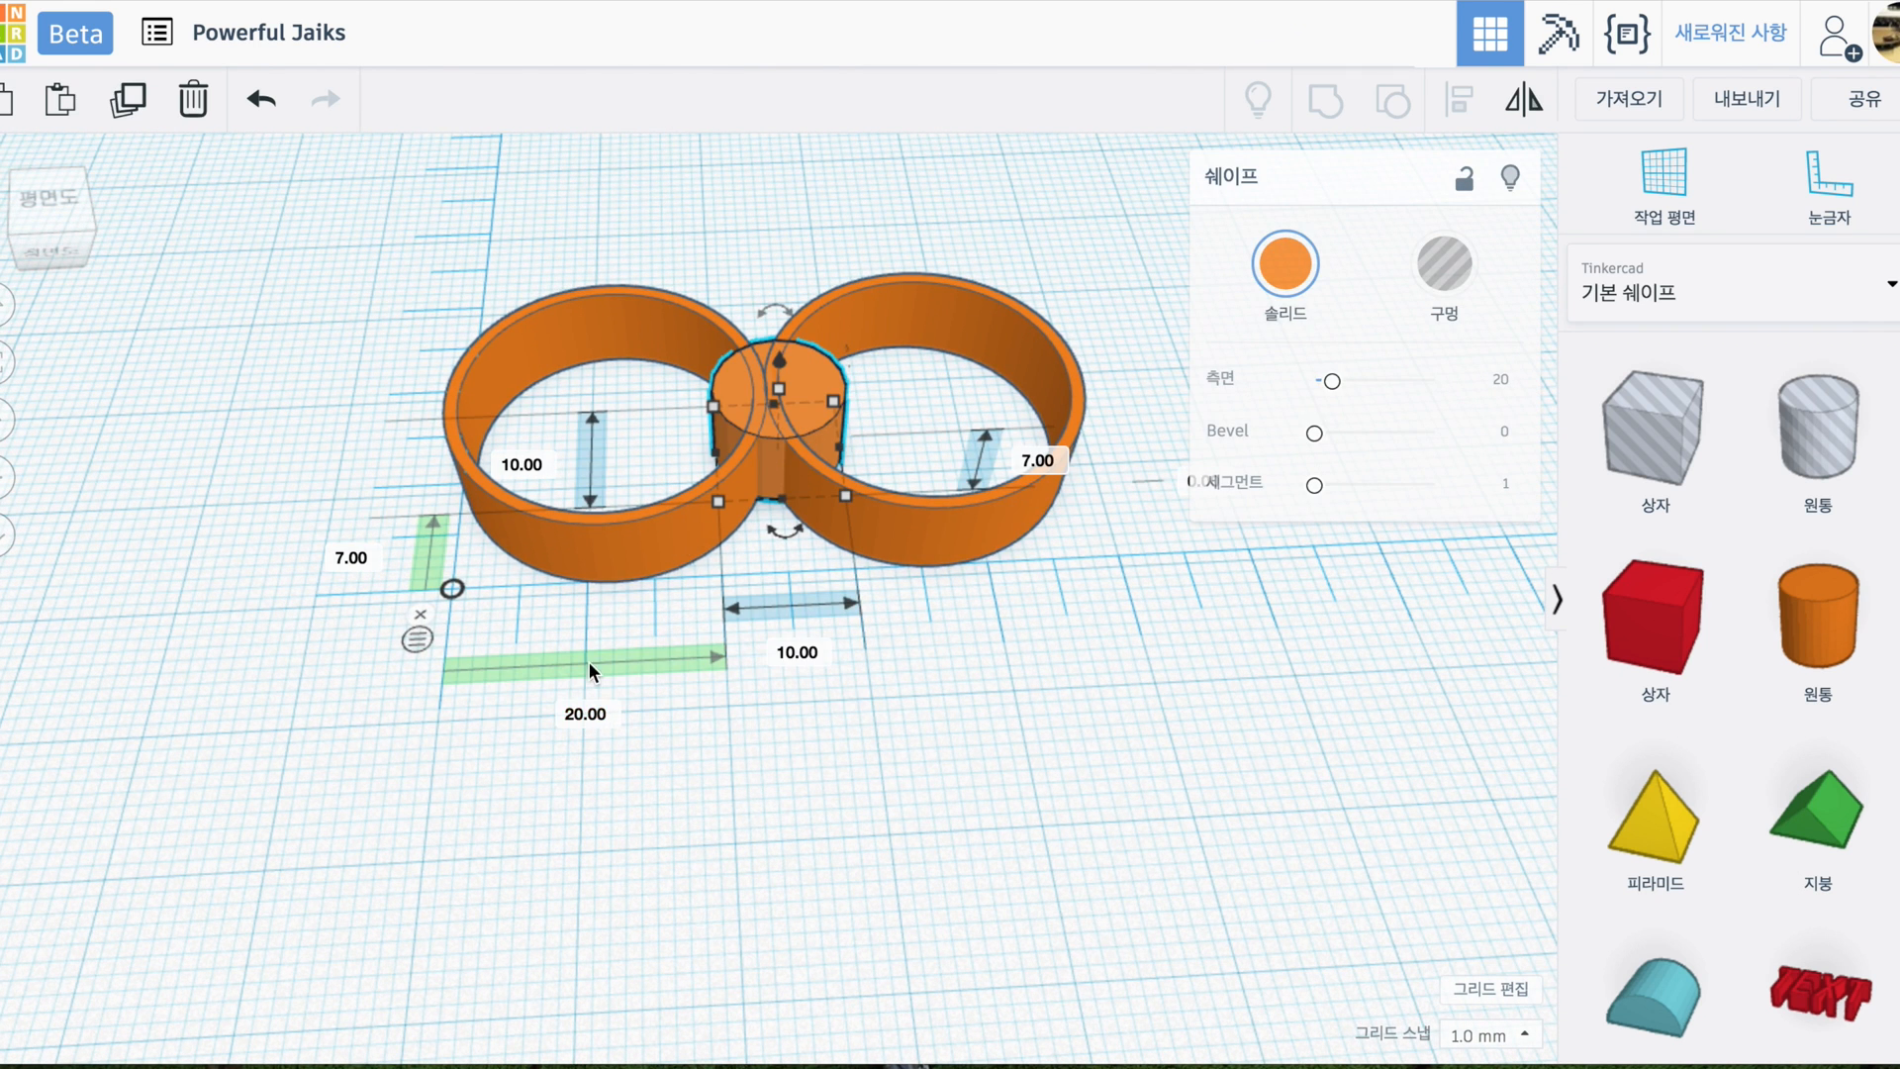
{"action": "left_click", "coordinate": [596, 713]}
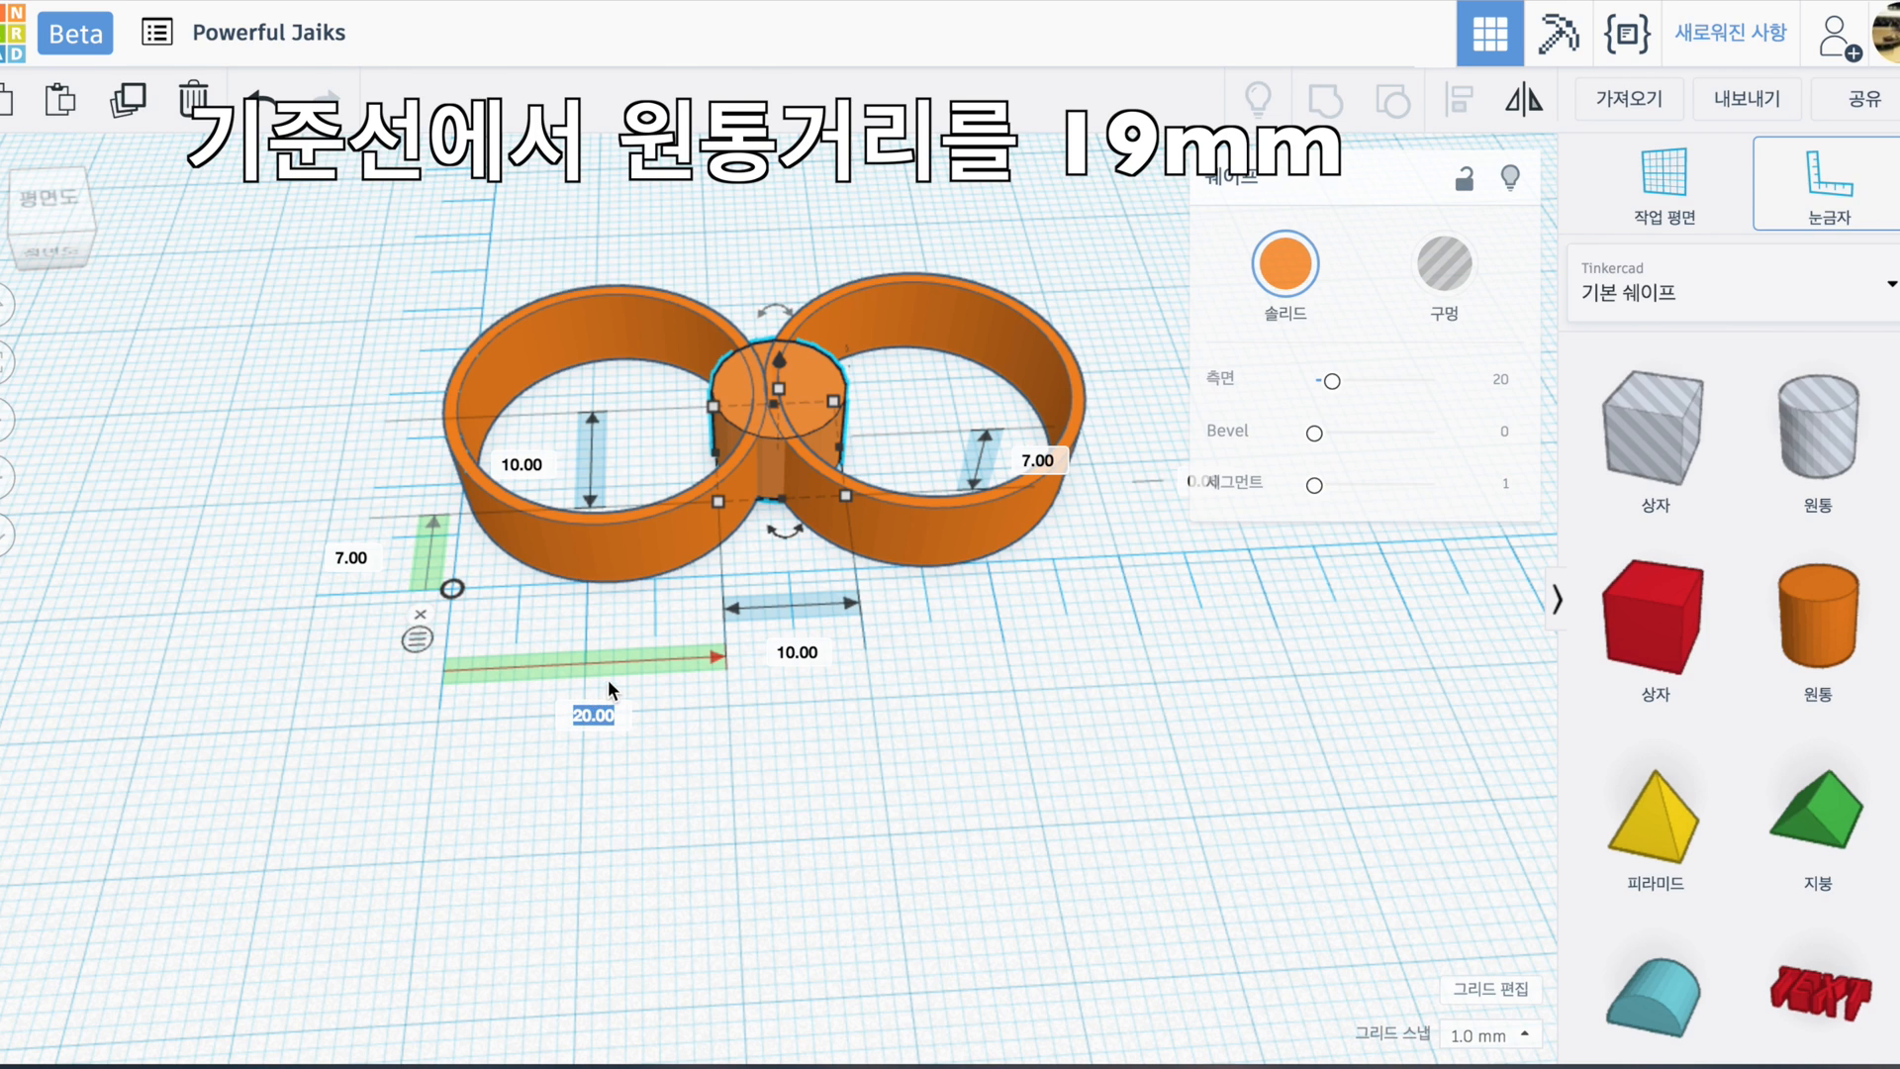
{"action": "type", "text": "19"}
{"action": "key", "text": "Return"}
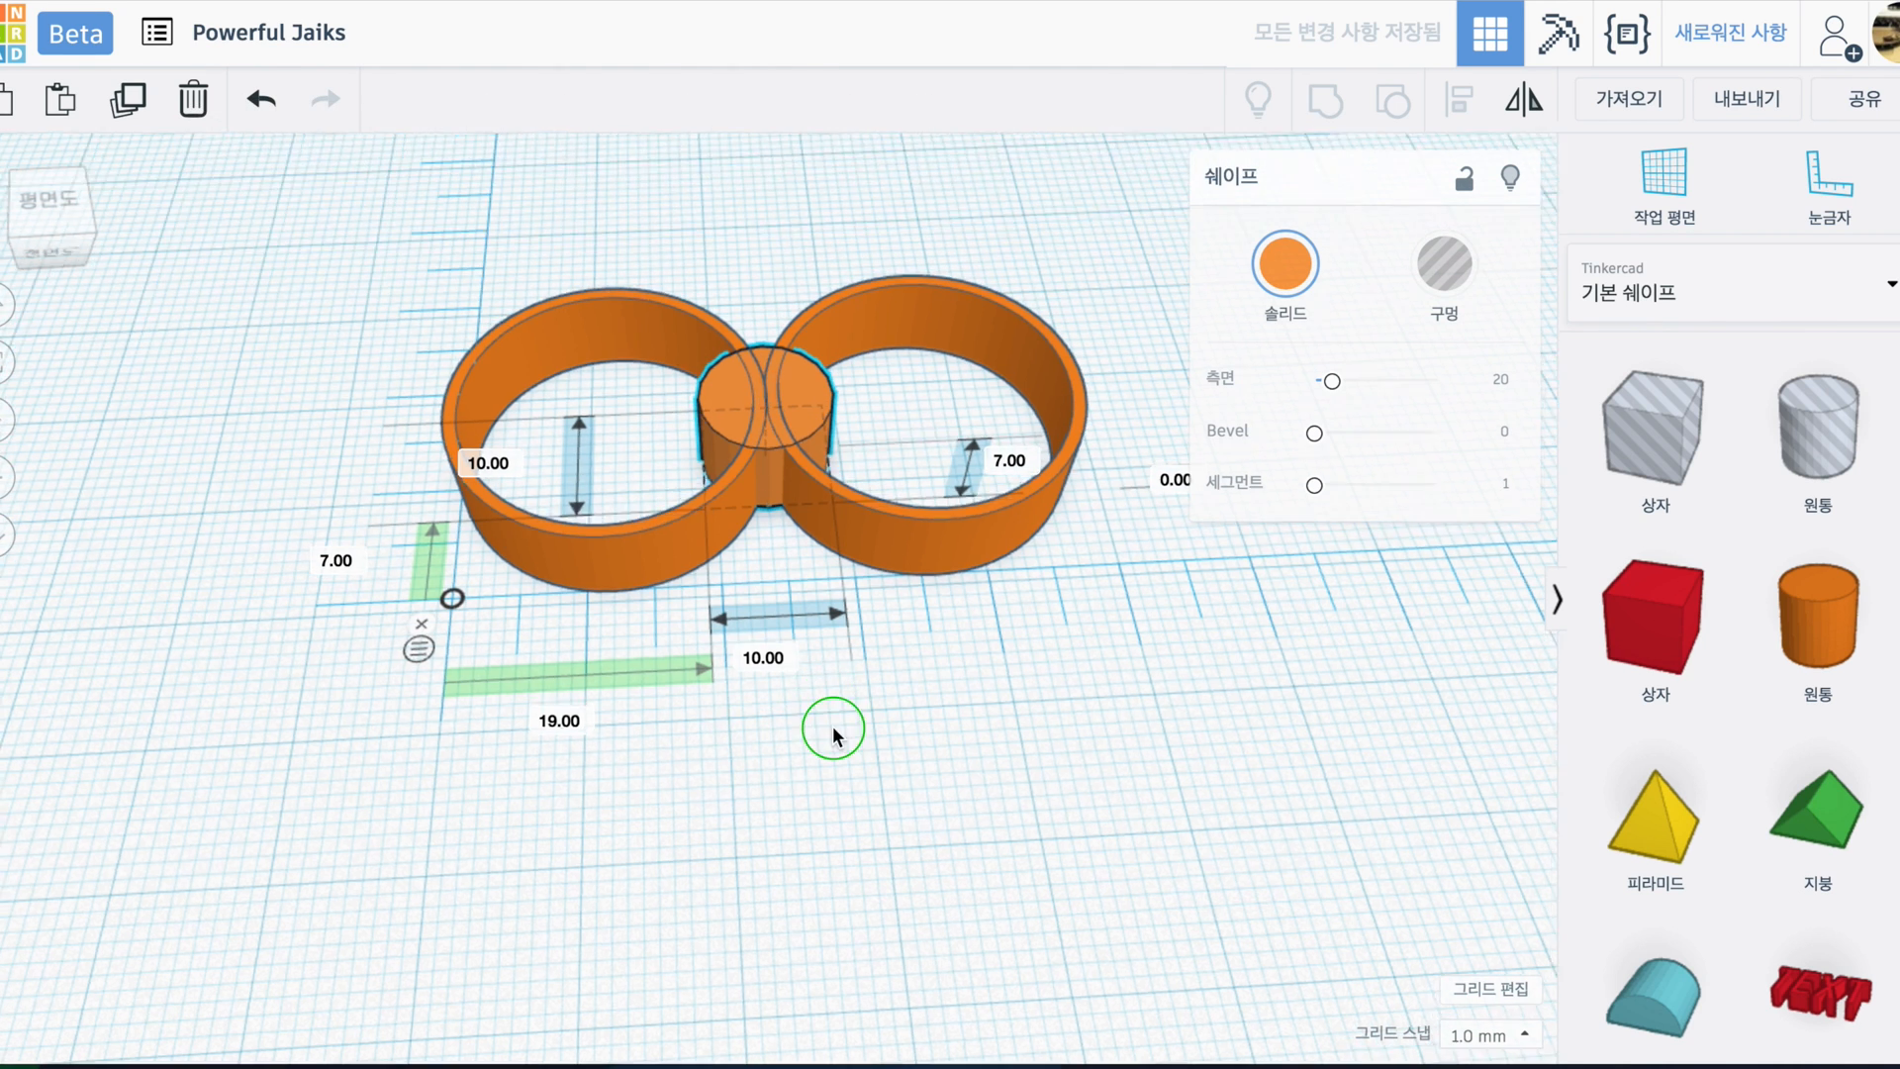
{"action": "right_click_drag", "start_coordinate": [832, 722], "coordinate": [810, 481]}
{"action": "left_click", "coordinate": [1044, 784]}
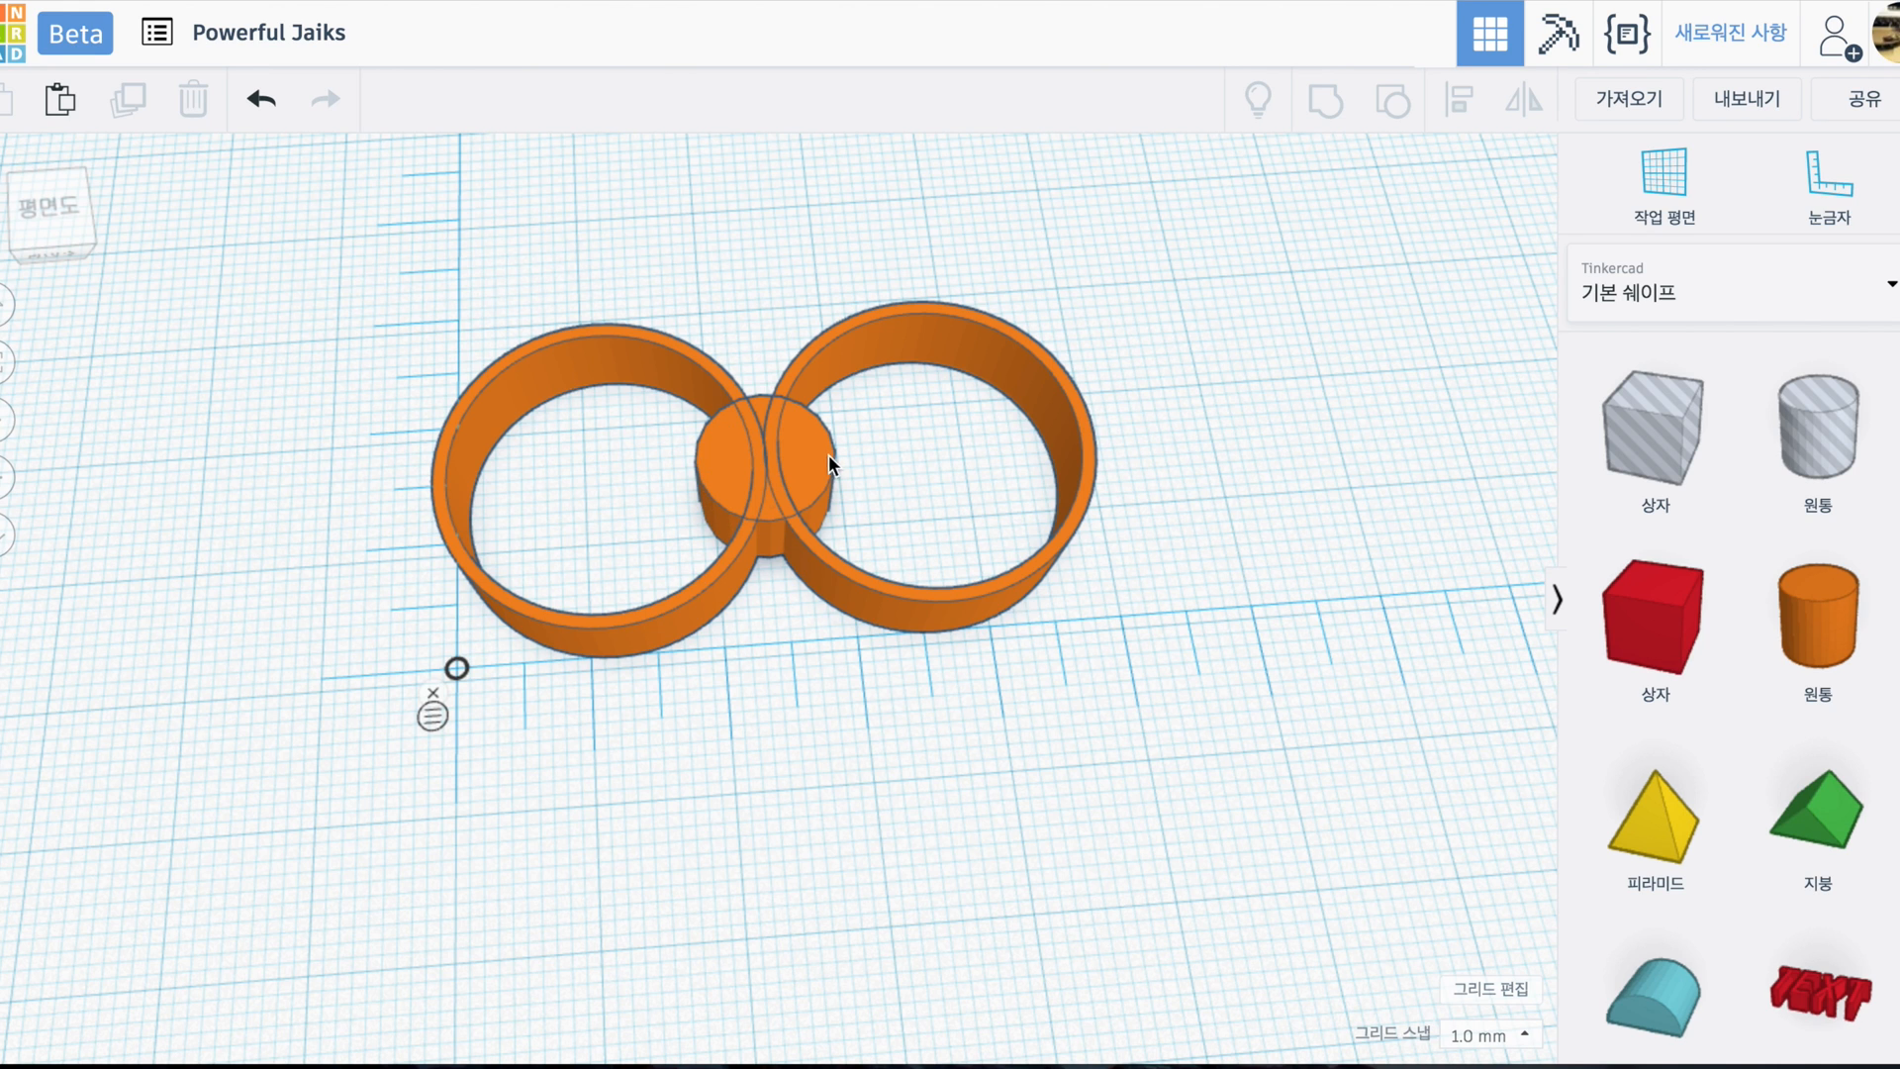
- Ungroup both rings to separate their orange discs and hole cylinders
{"action": "left_click_drag", "start_coordinate": [433, 262], "coordinate": [1154, 733]}
{"action": "left_click", "coordinate": [1392, 99]}
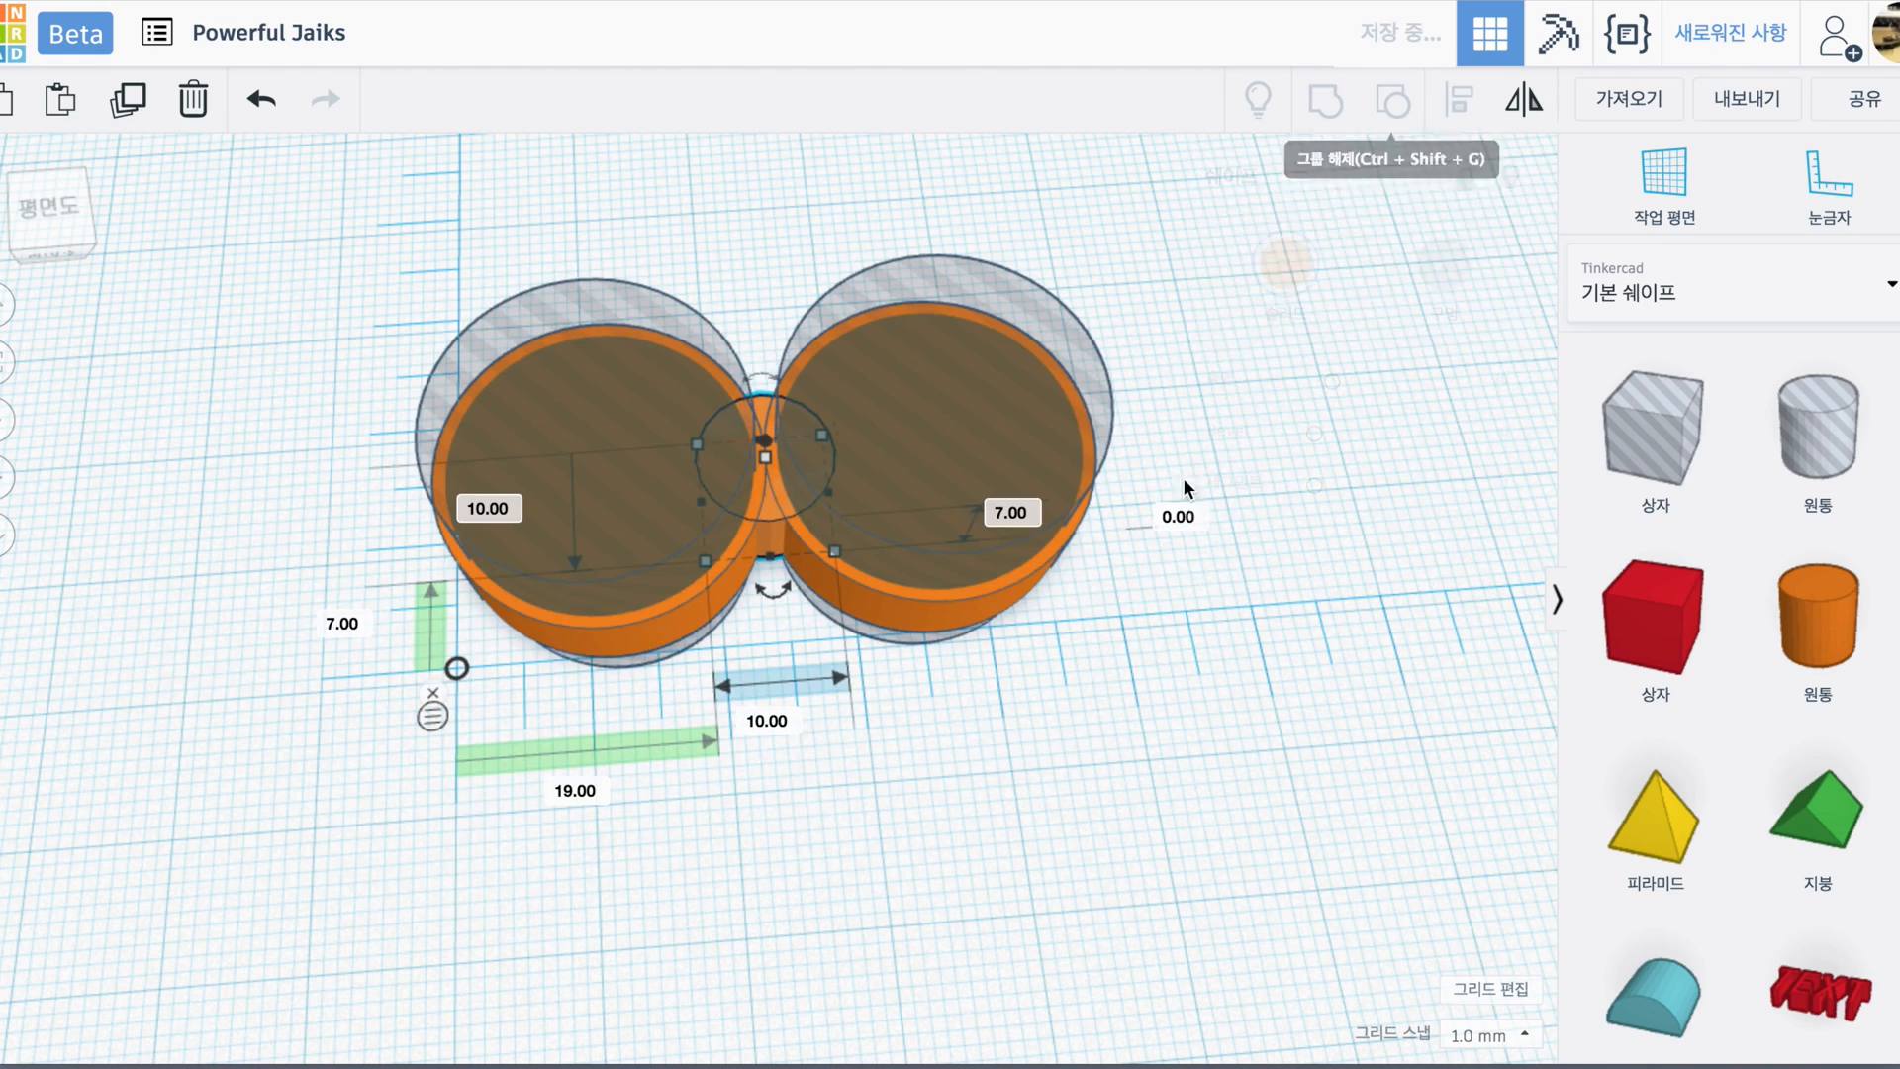
{"action": "left_click", "coordinate": [1141, 822]}
- Group all discs, hole cylinders and the connecting cylinder into one joined pair of open rings
{"action": "left_click_drag", "start_coordinate": [1153, 767], "coordinate": [395, 204]}
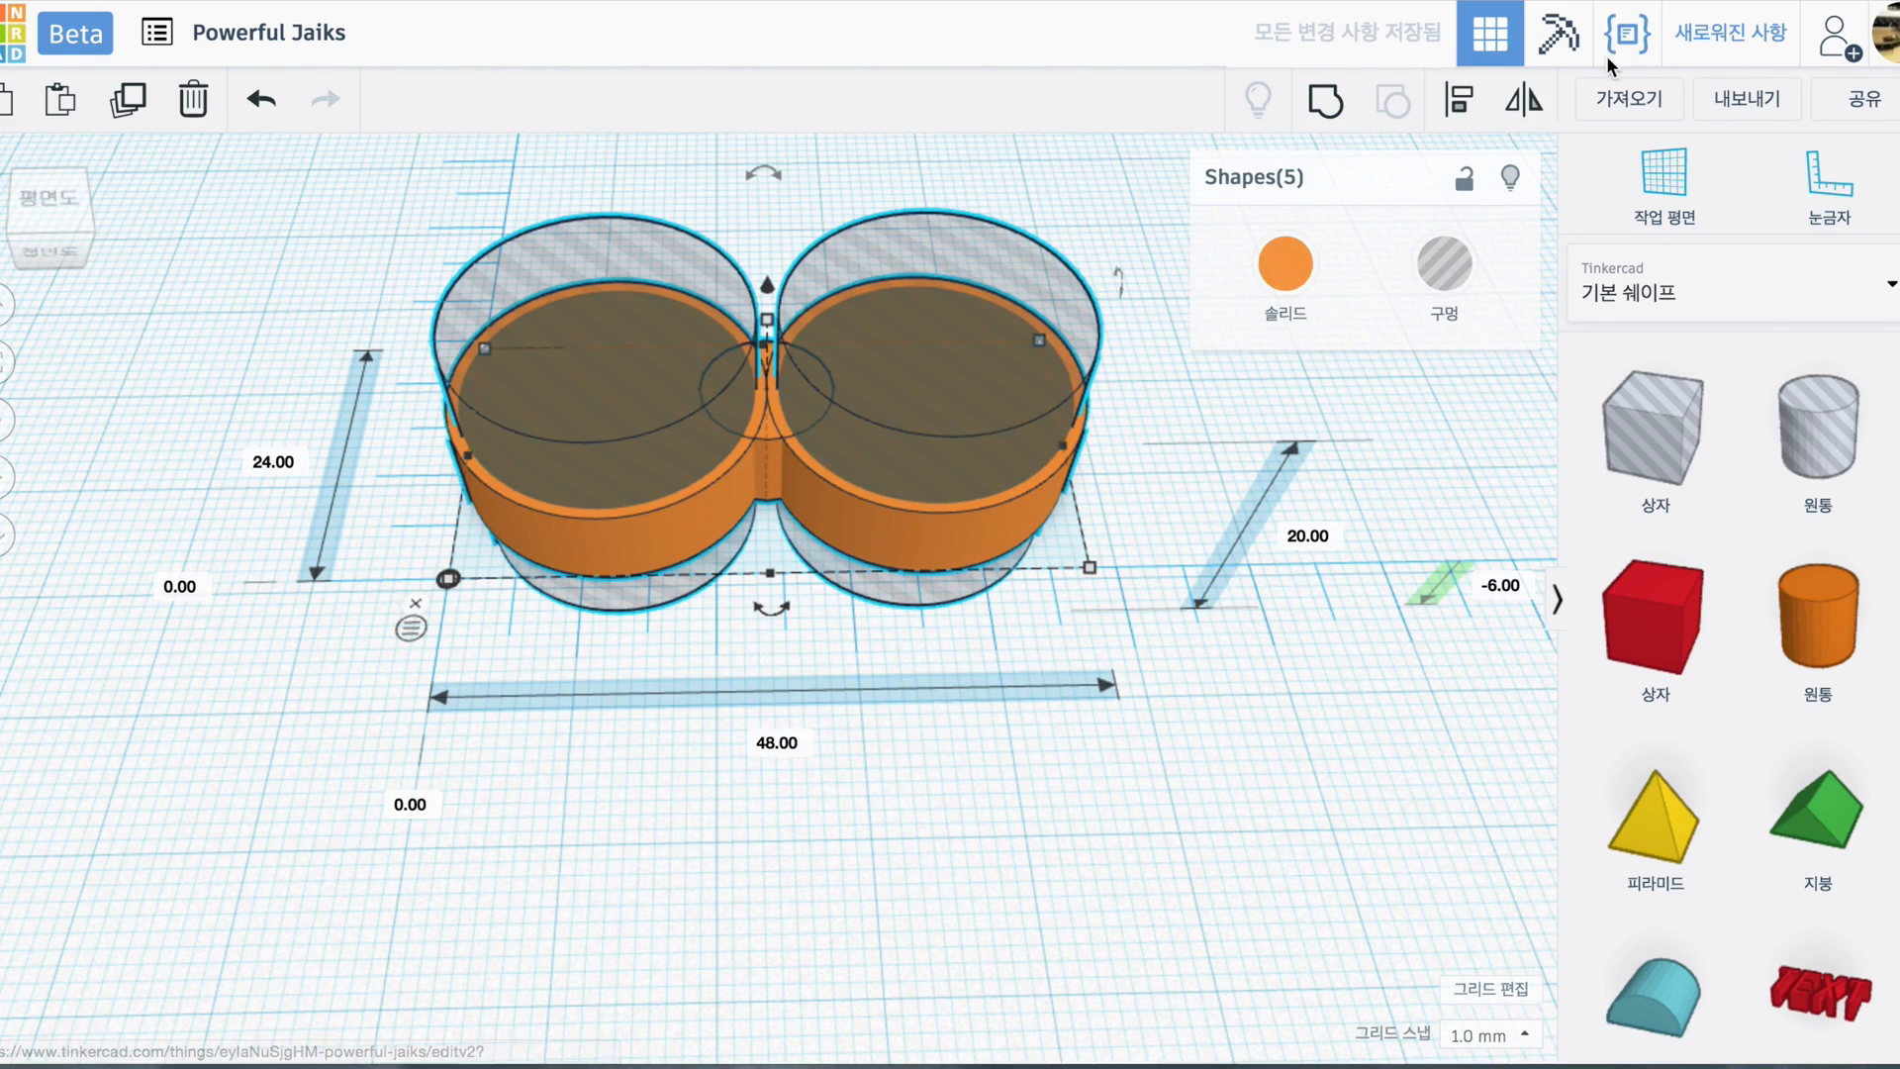
{"action": "left_click", "coordinate": [1326, 99]}
{"action": "left_click", "coordinate": [933, 755]}
{"action": "right_click_drag", "start_coordinate": [933, 755], "coordinate": [666, 424]}
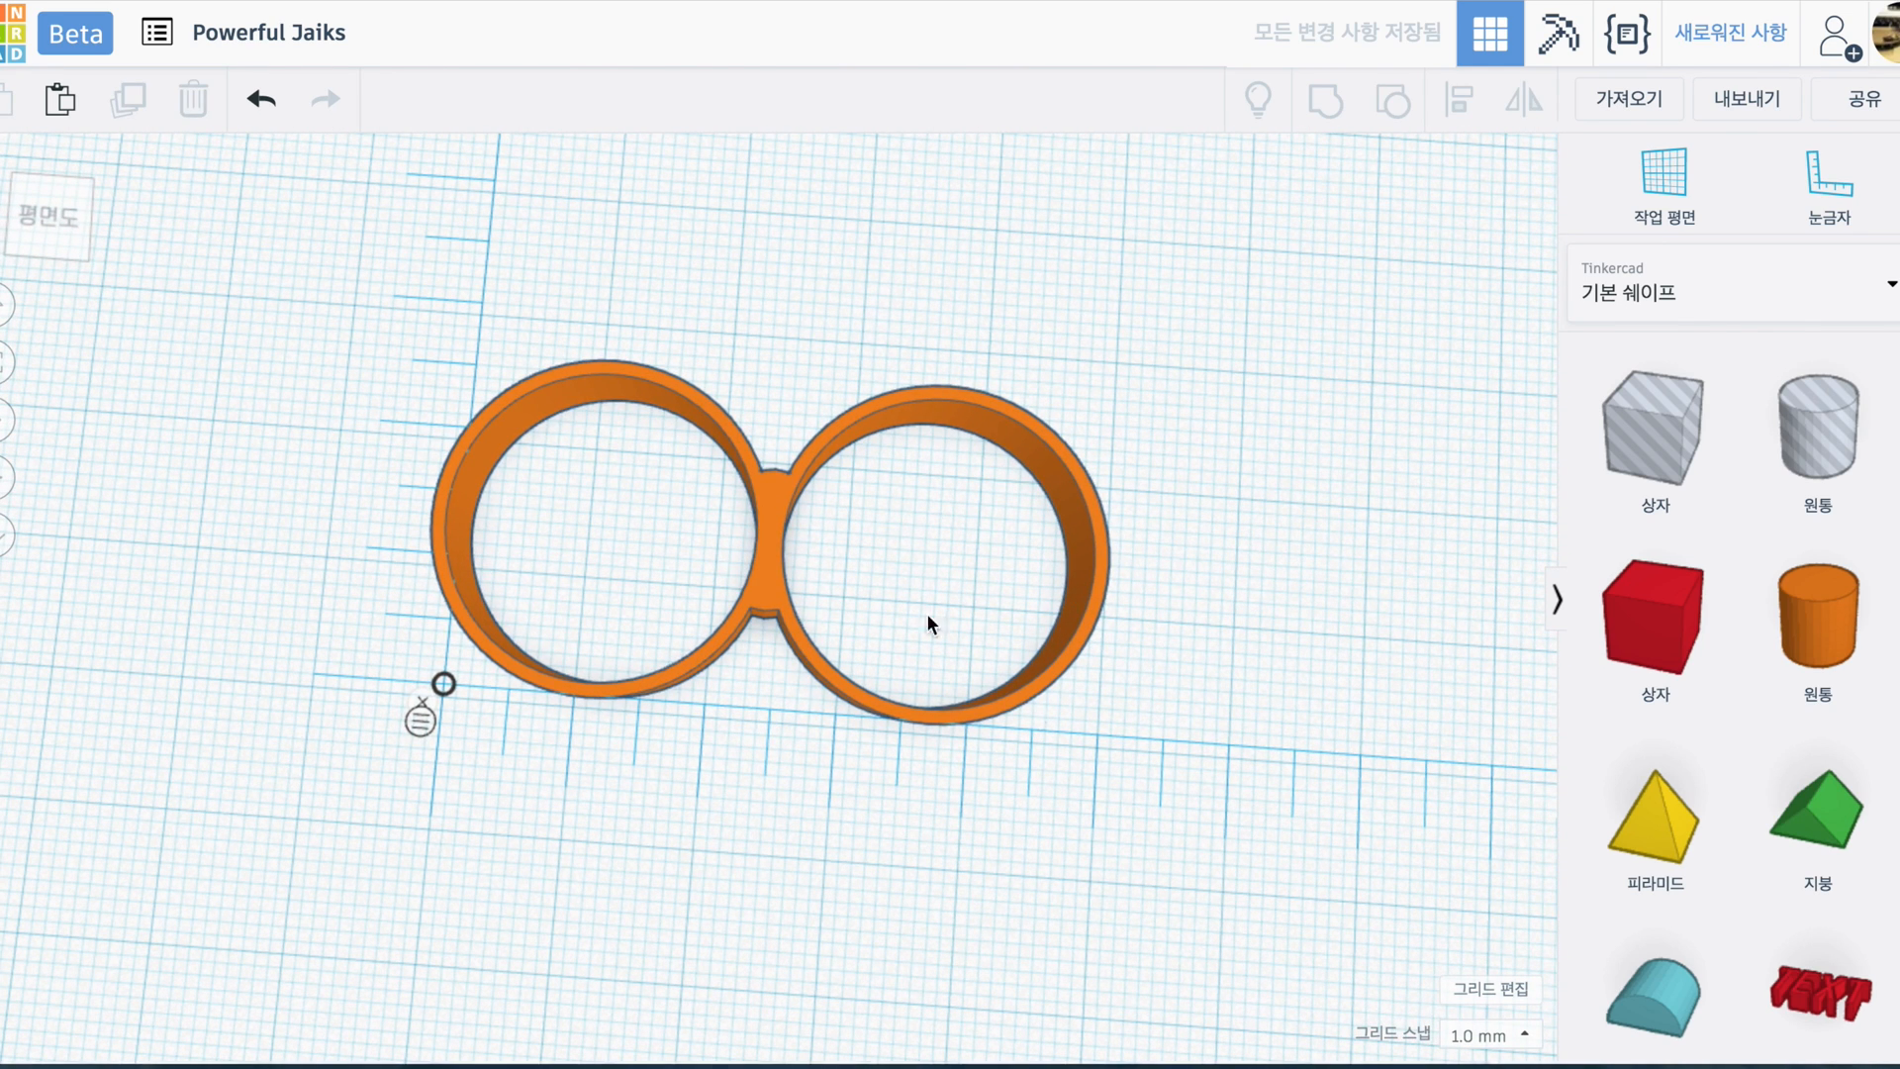
{"action": "left_click", "coordinate": [1113, 566]}
{"action": "left_click", "coordinate": [1106, 502]}
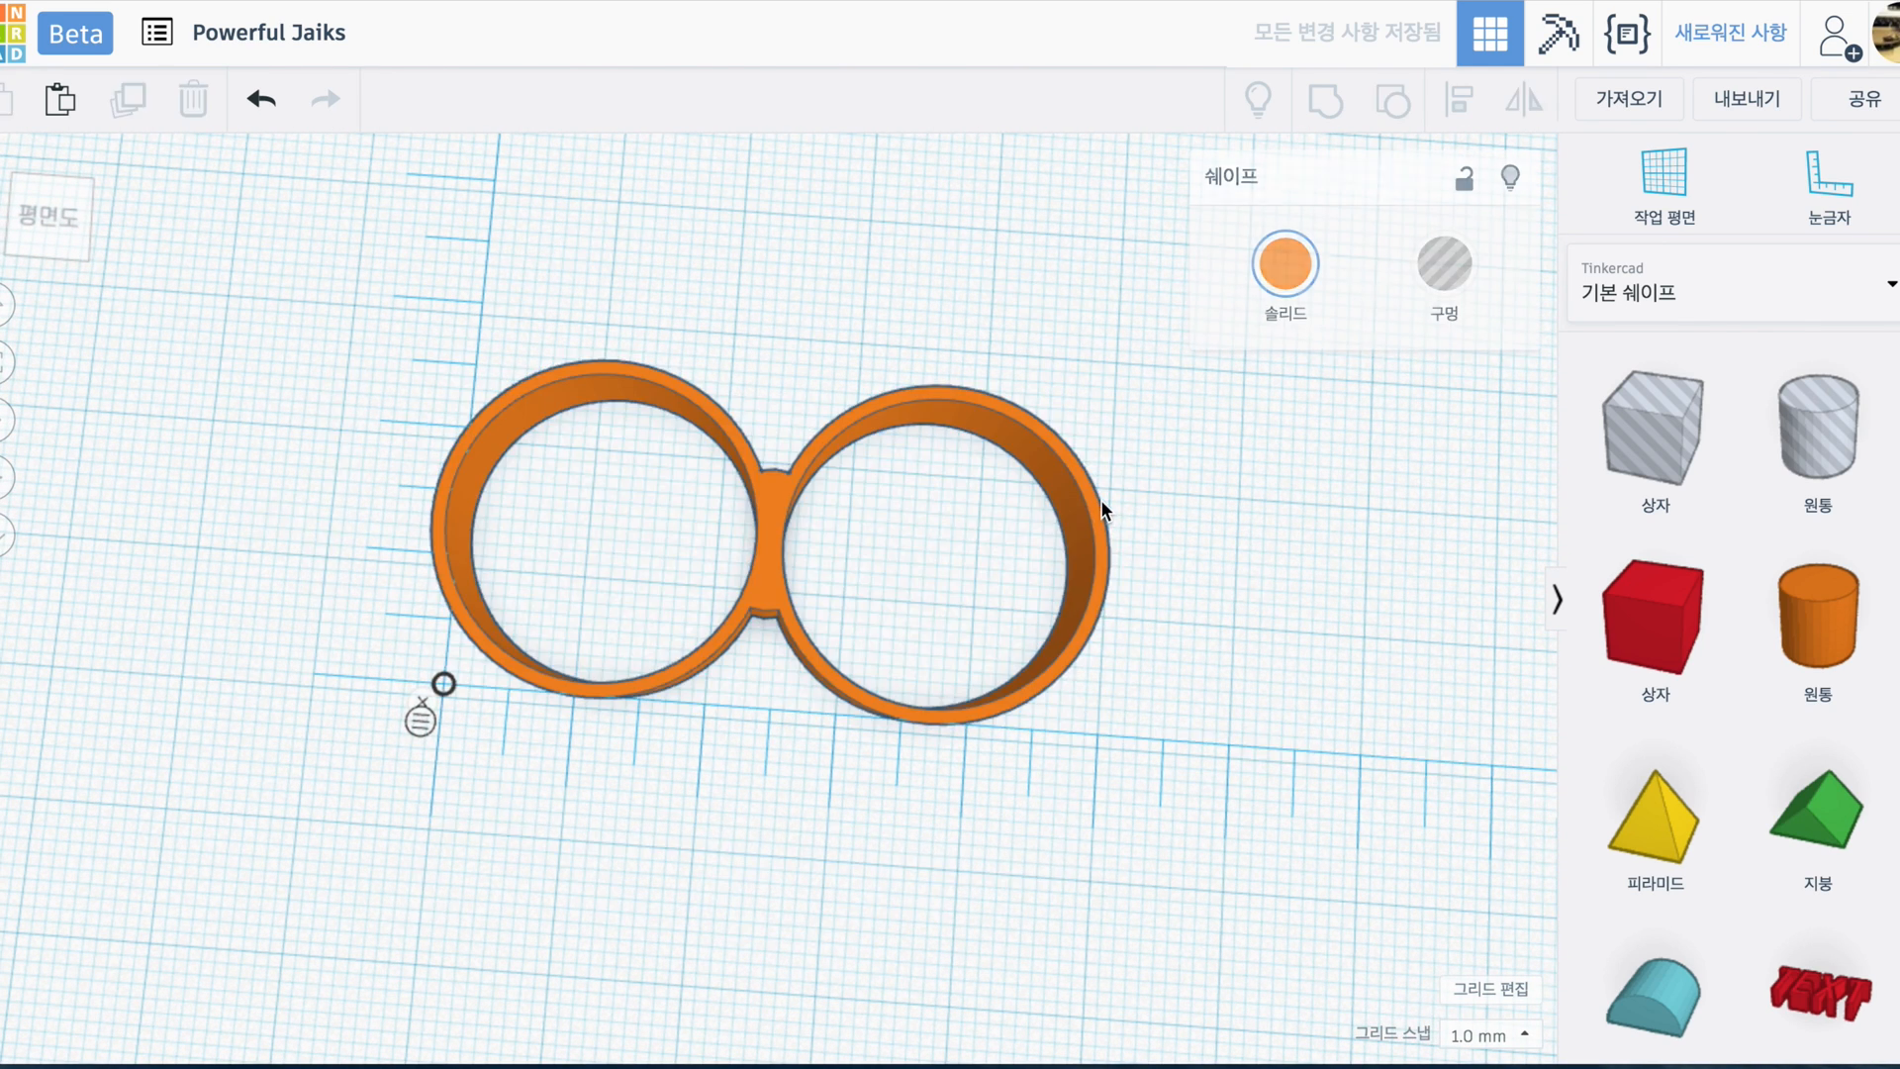
{"action": "left_click", "coordinate": [614, 373]}
{"action": "left_click", "coordinate": [1263, 586]}
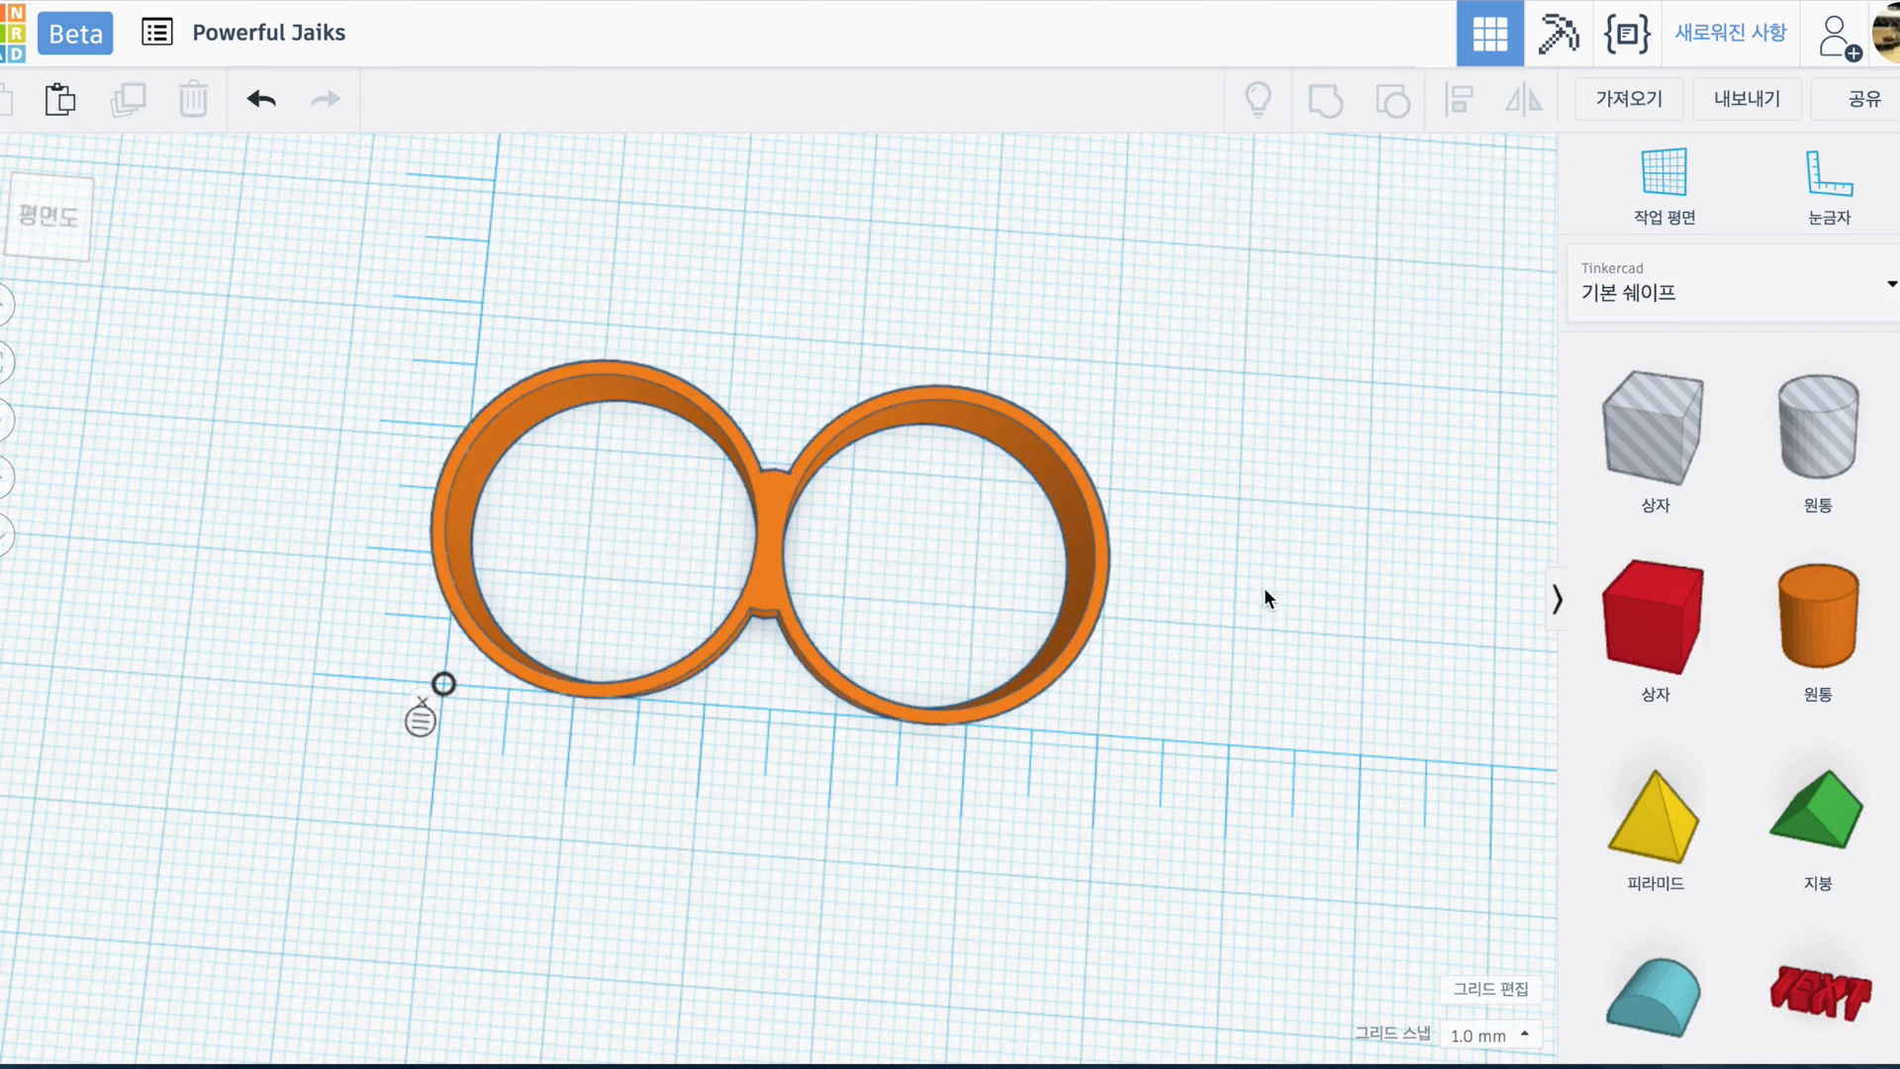
- Set the workplane's grid snap to 0.1 mm
{"action": "scroll", "coordinate": [1279, 564], "scroll_direction": "down", "scroll_amount": 1}
{"action": "mouse_move", "coordinate": [1279, 565]}
{"action": "right_mouse_down"}
{"action": "mouse_move", "coordinate": [1256, 818]}
{"action": "mouse_move", "coordinate": [1167, 776]}
{"action": "mouse_move", "coordinate": [1224, 704]}
{"action": "mouse_move", "coordinate": [1065, 785]}
{"action": "right_mouse_up"}
{"action": "middle_click_drag", "start_coordinate": [874, 504], "coordinate": [990, 786]}
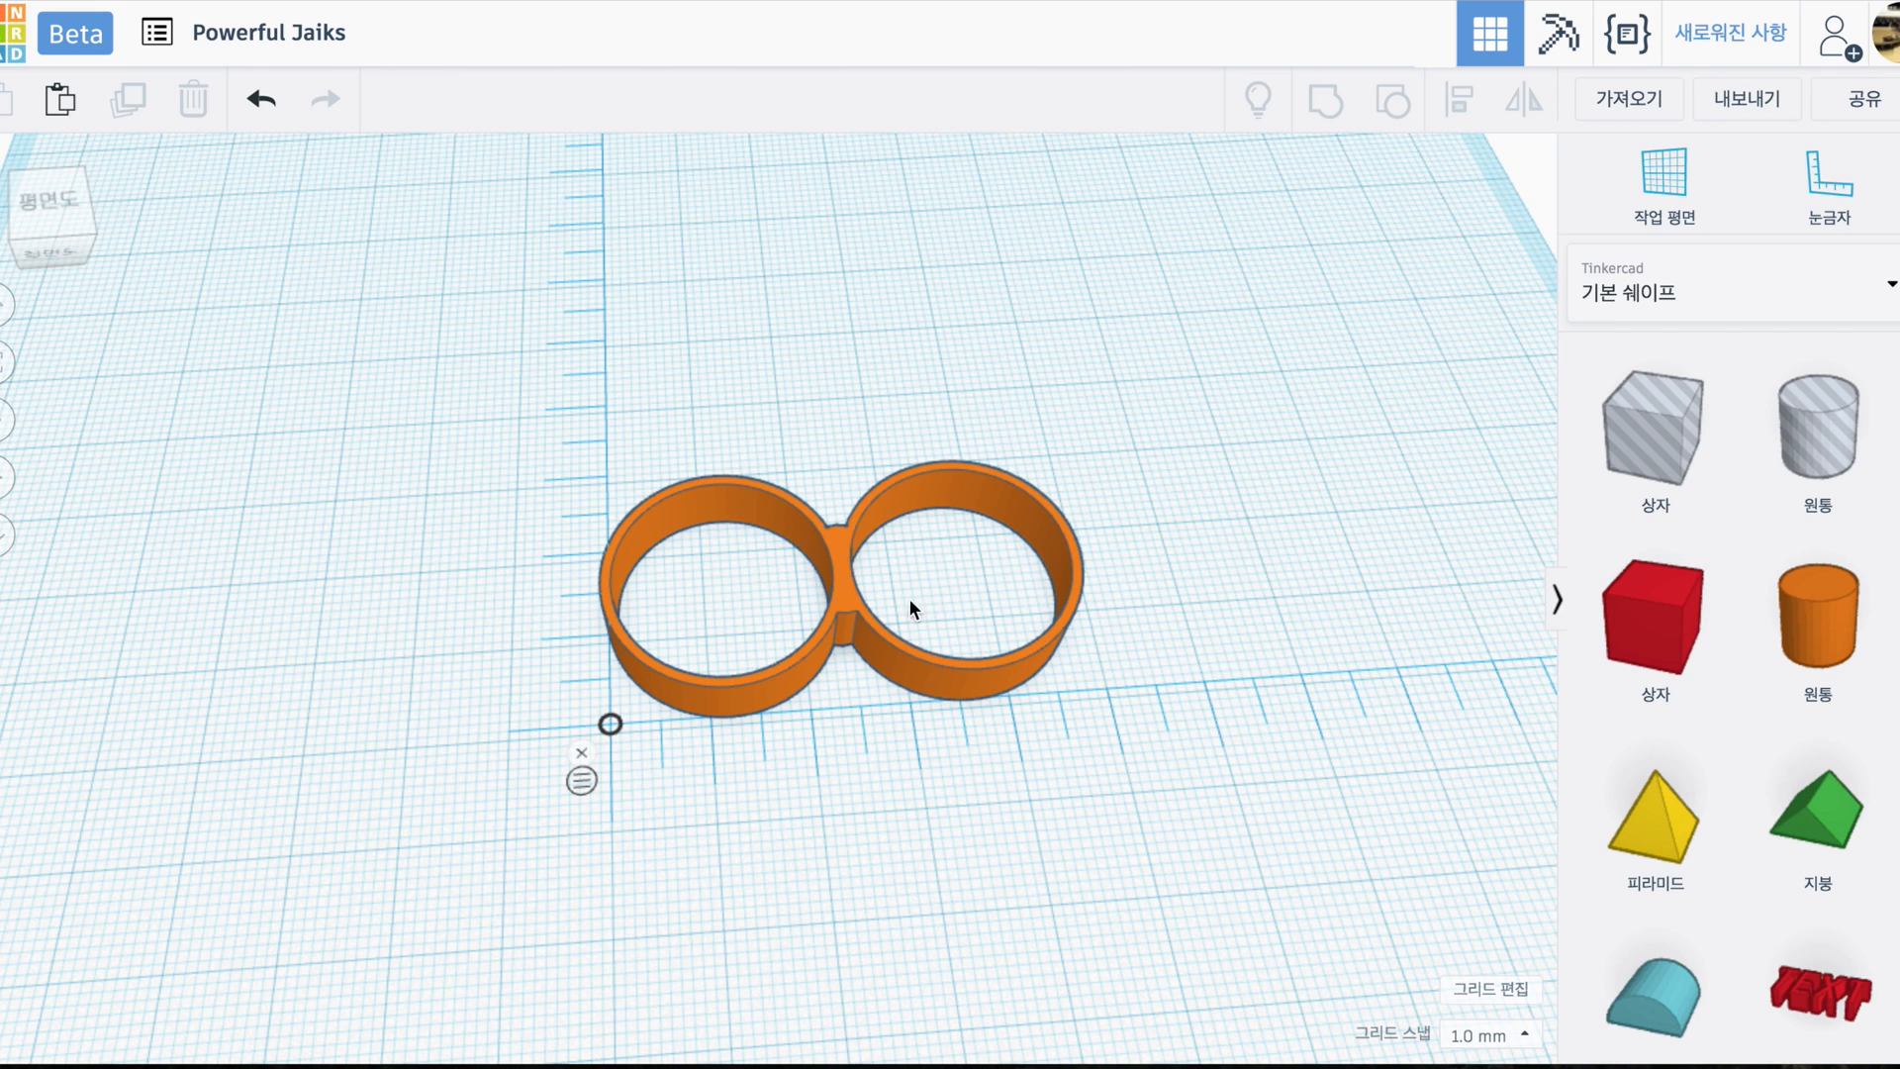
{"action": "left_click", "coordinate": [1529, 1038]}
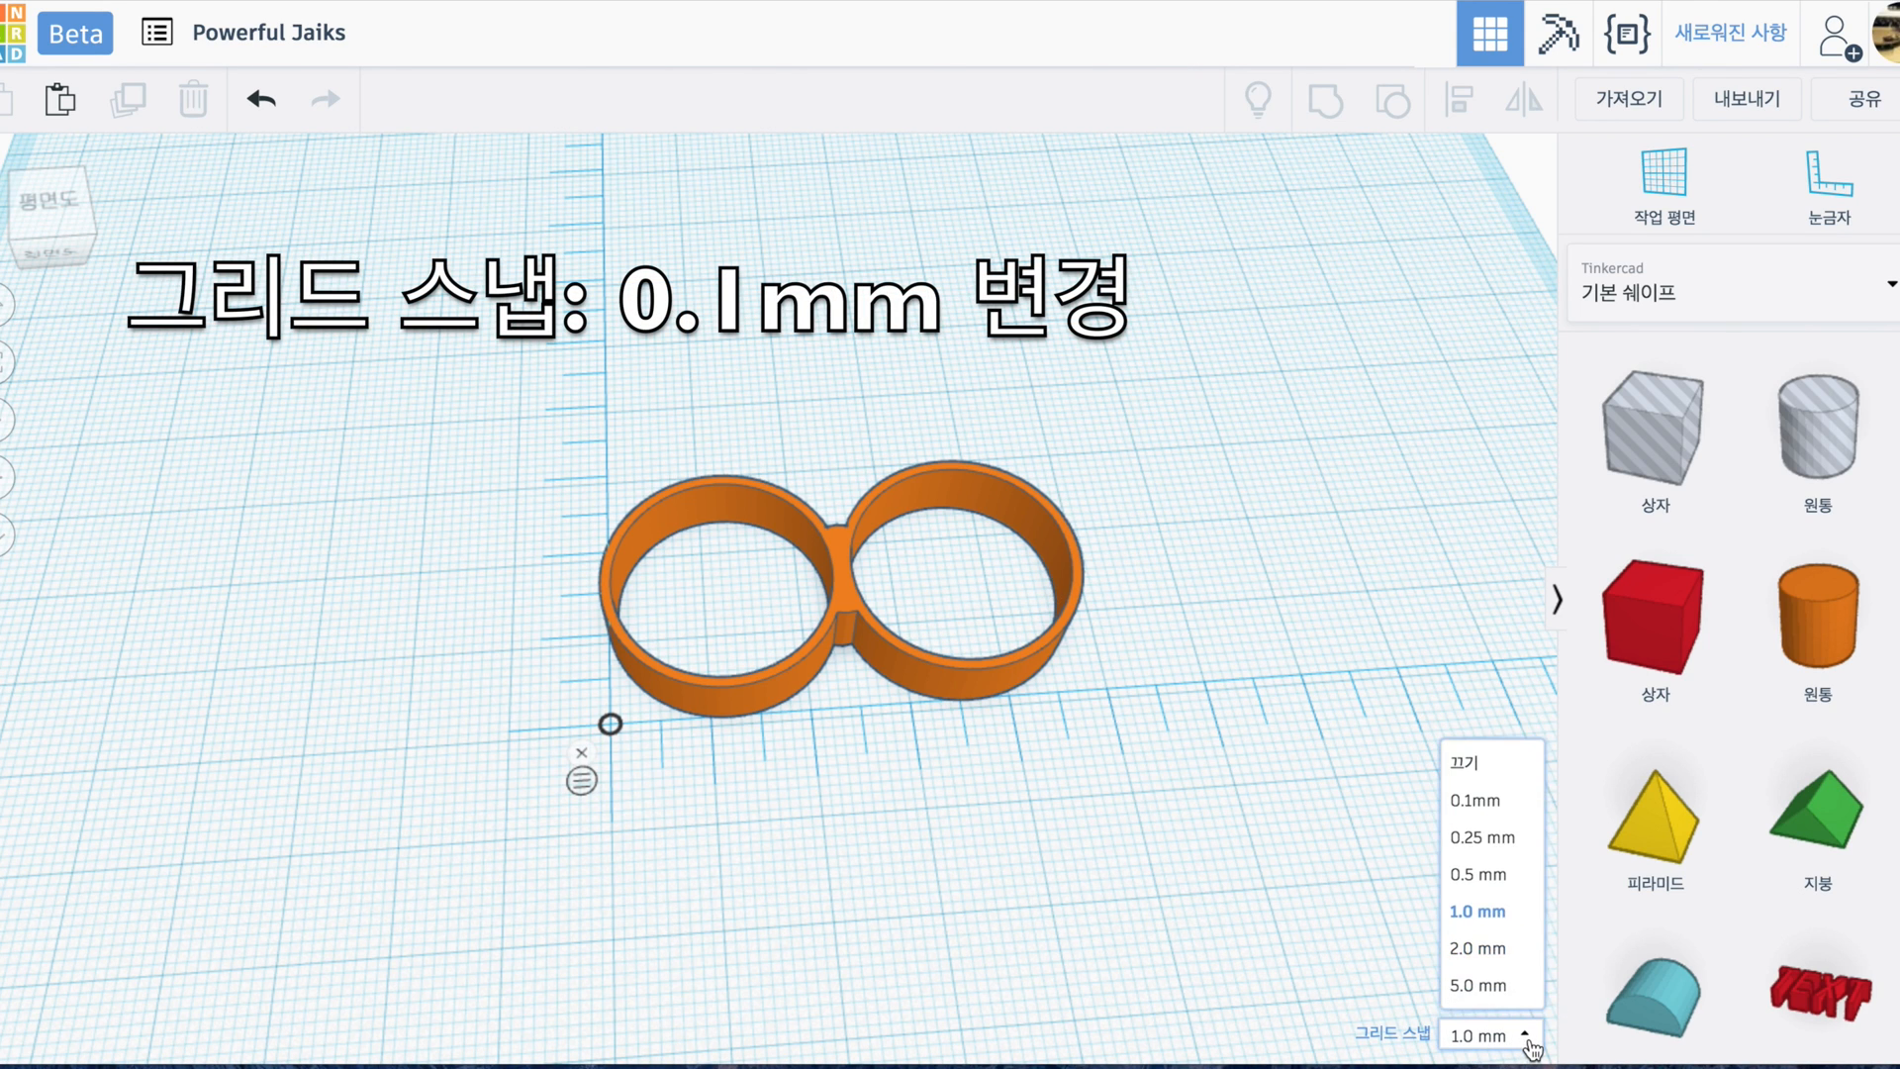
{"action": "left_click", "coordinate": [1523, 819]}
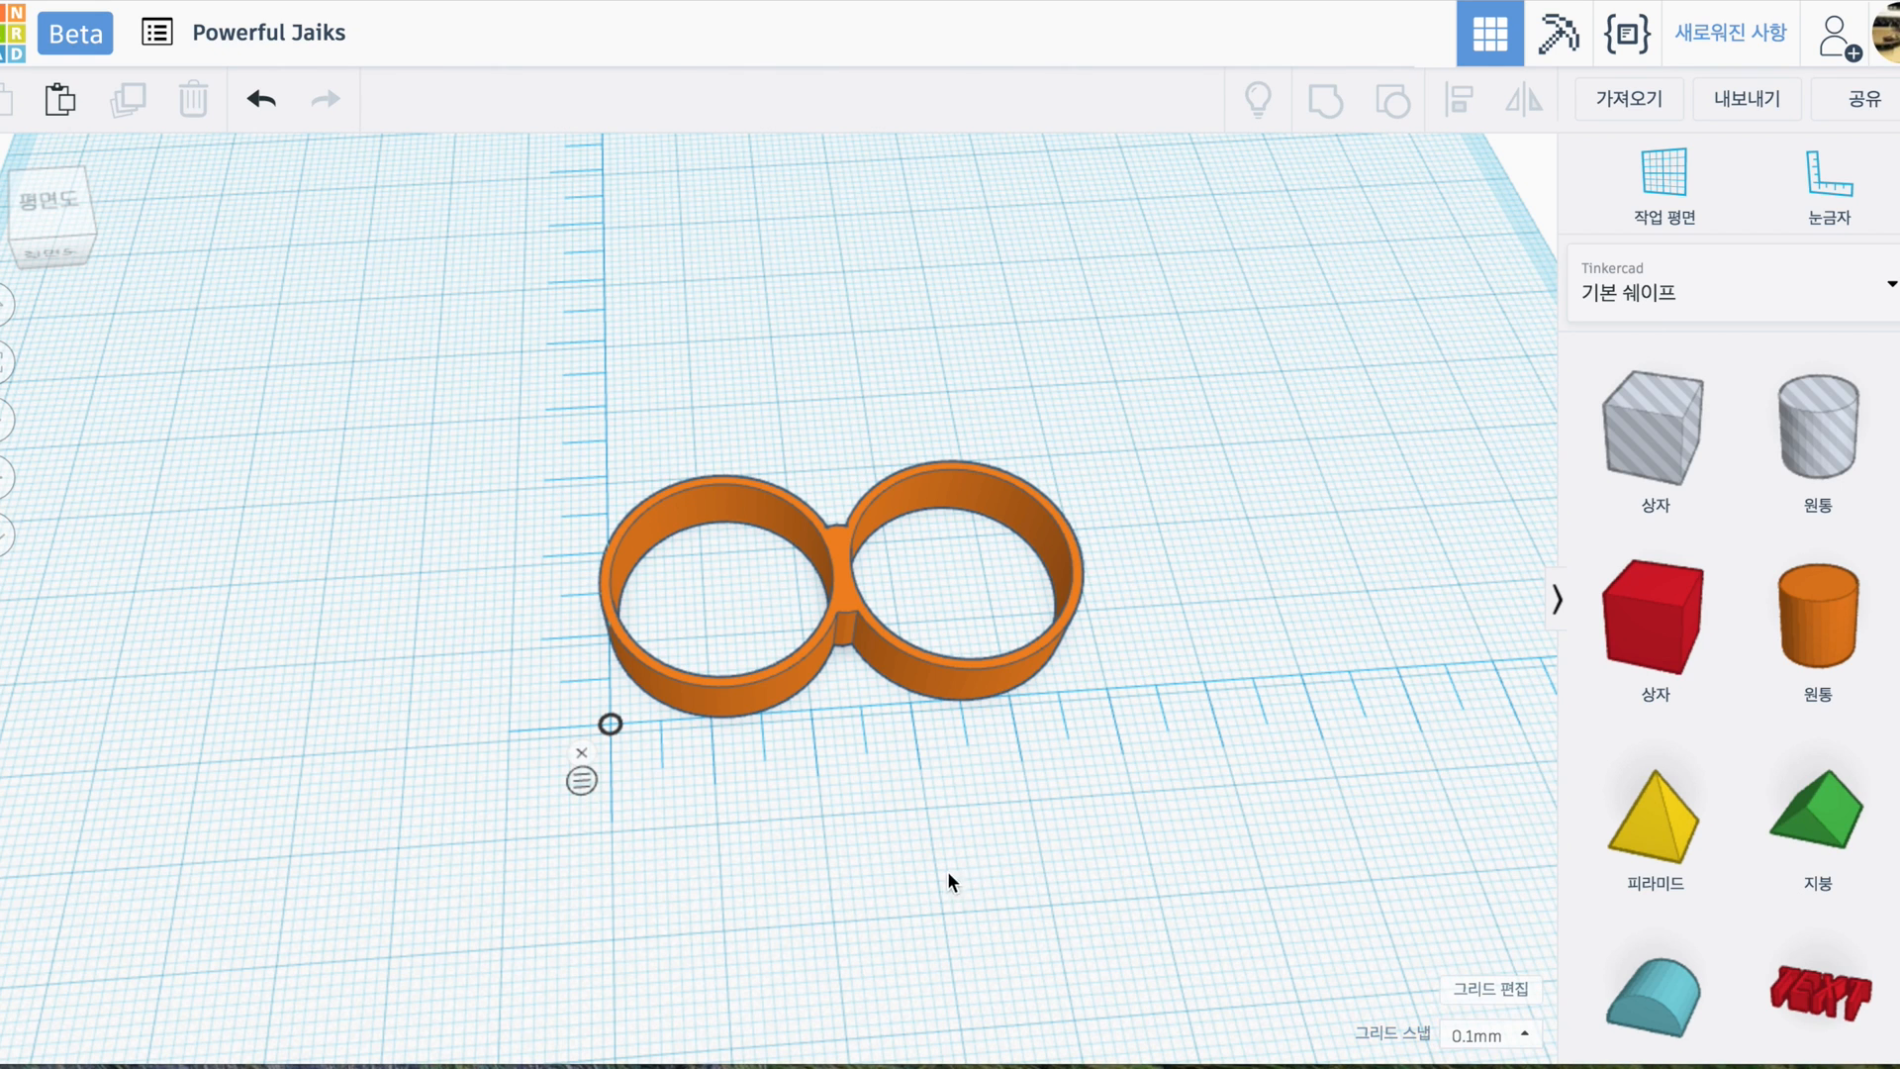
- Duplicate the joined ring pair in place and rotate the copy -120° in the horizontal plane
{"action": "left_click", "coordinate": [1025, 659]}
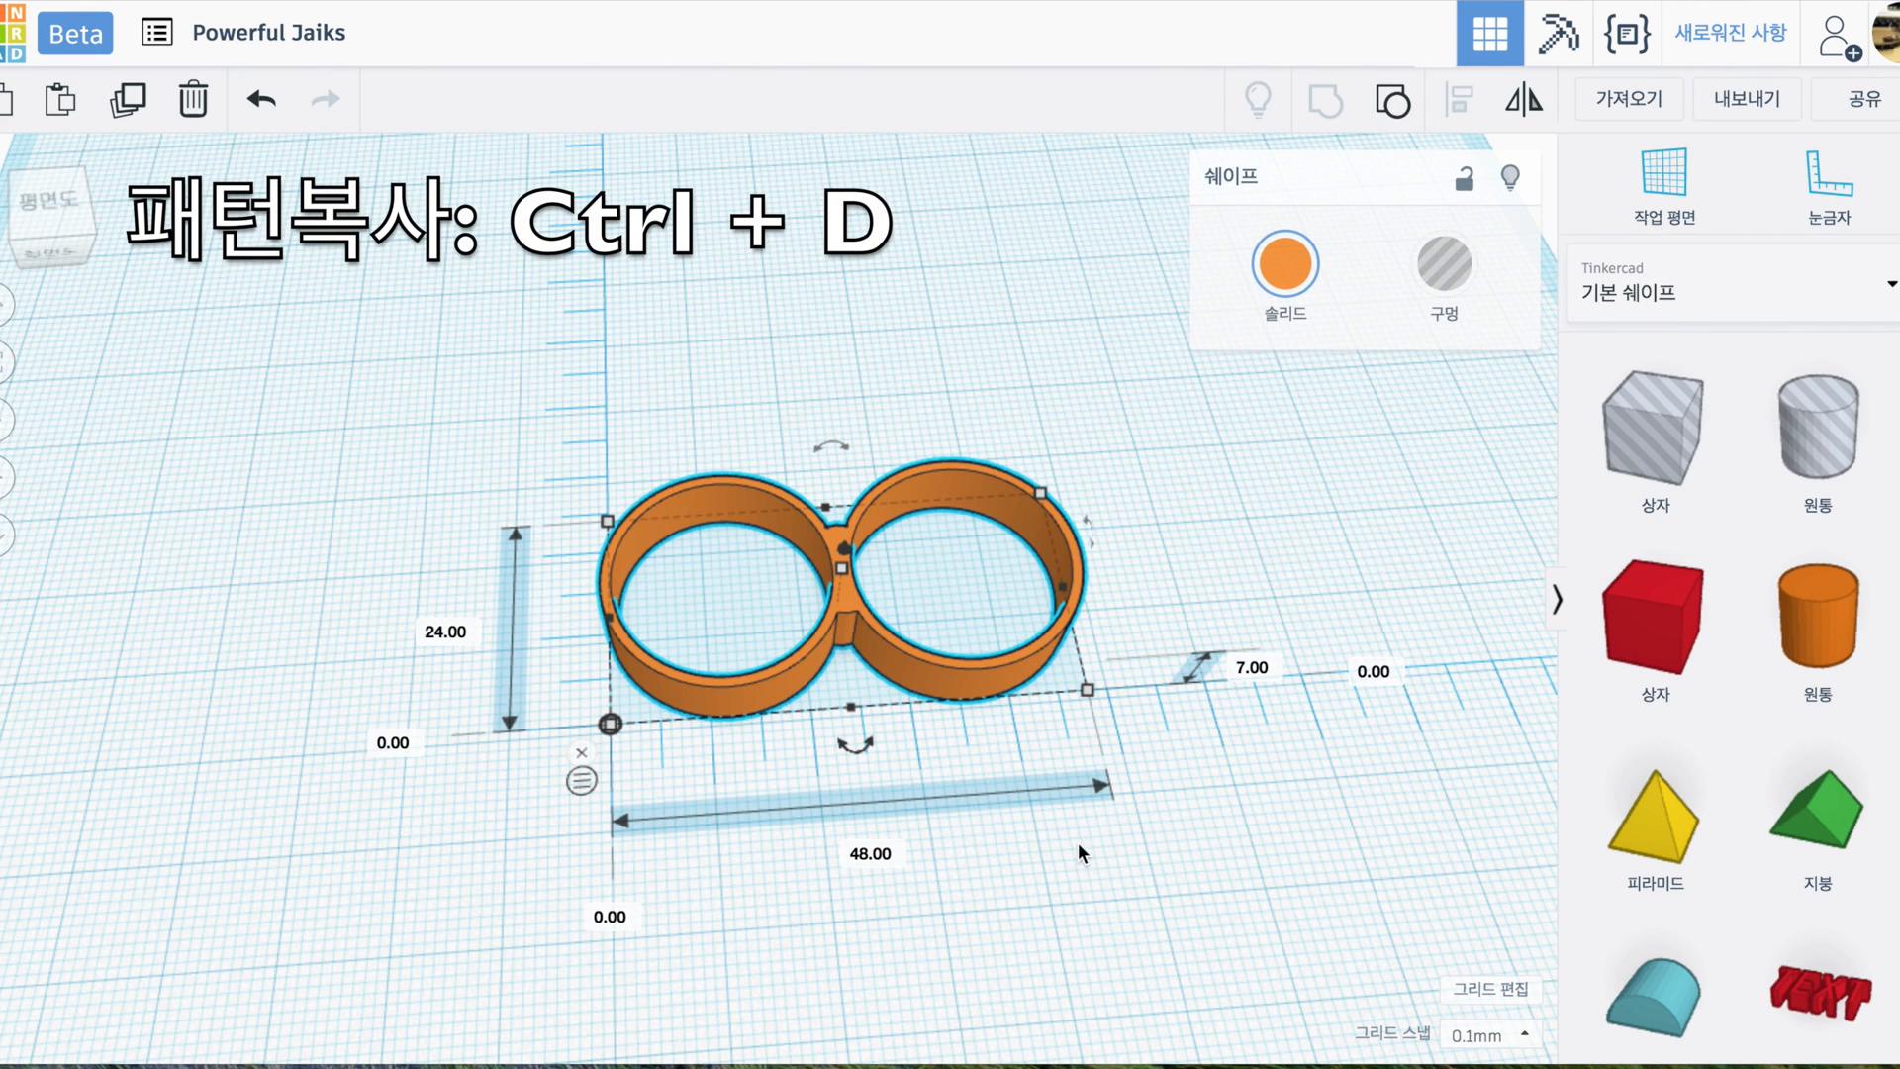
{"action": "key", "text": "ctrl+d"}
{"action": "left_click_drag", "start_coordinate": [851, 745], "coordinate": [1152, 425]}
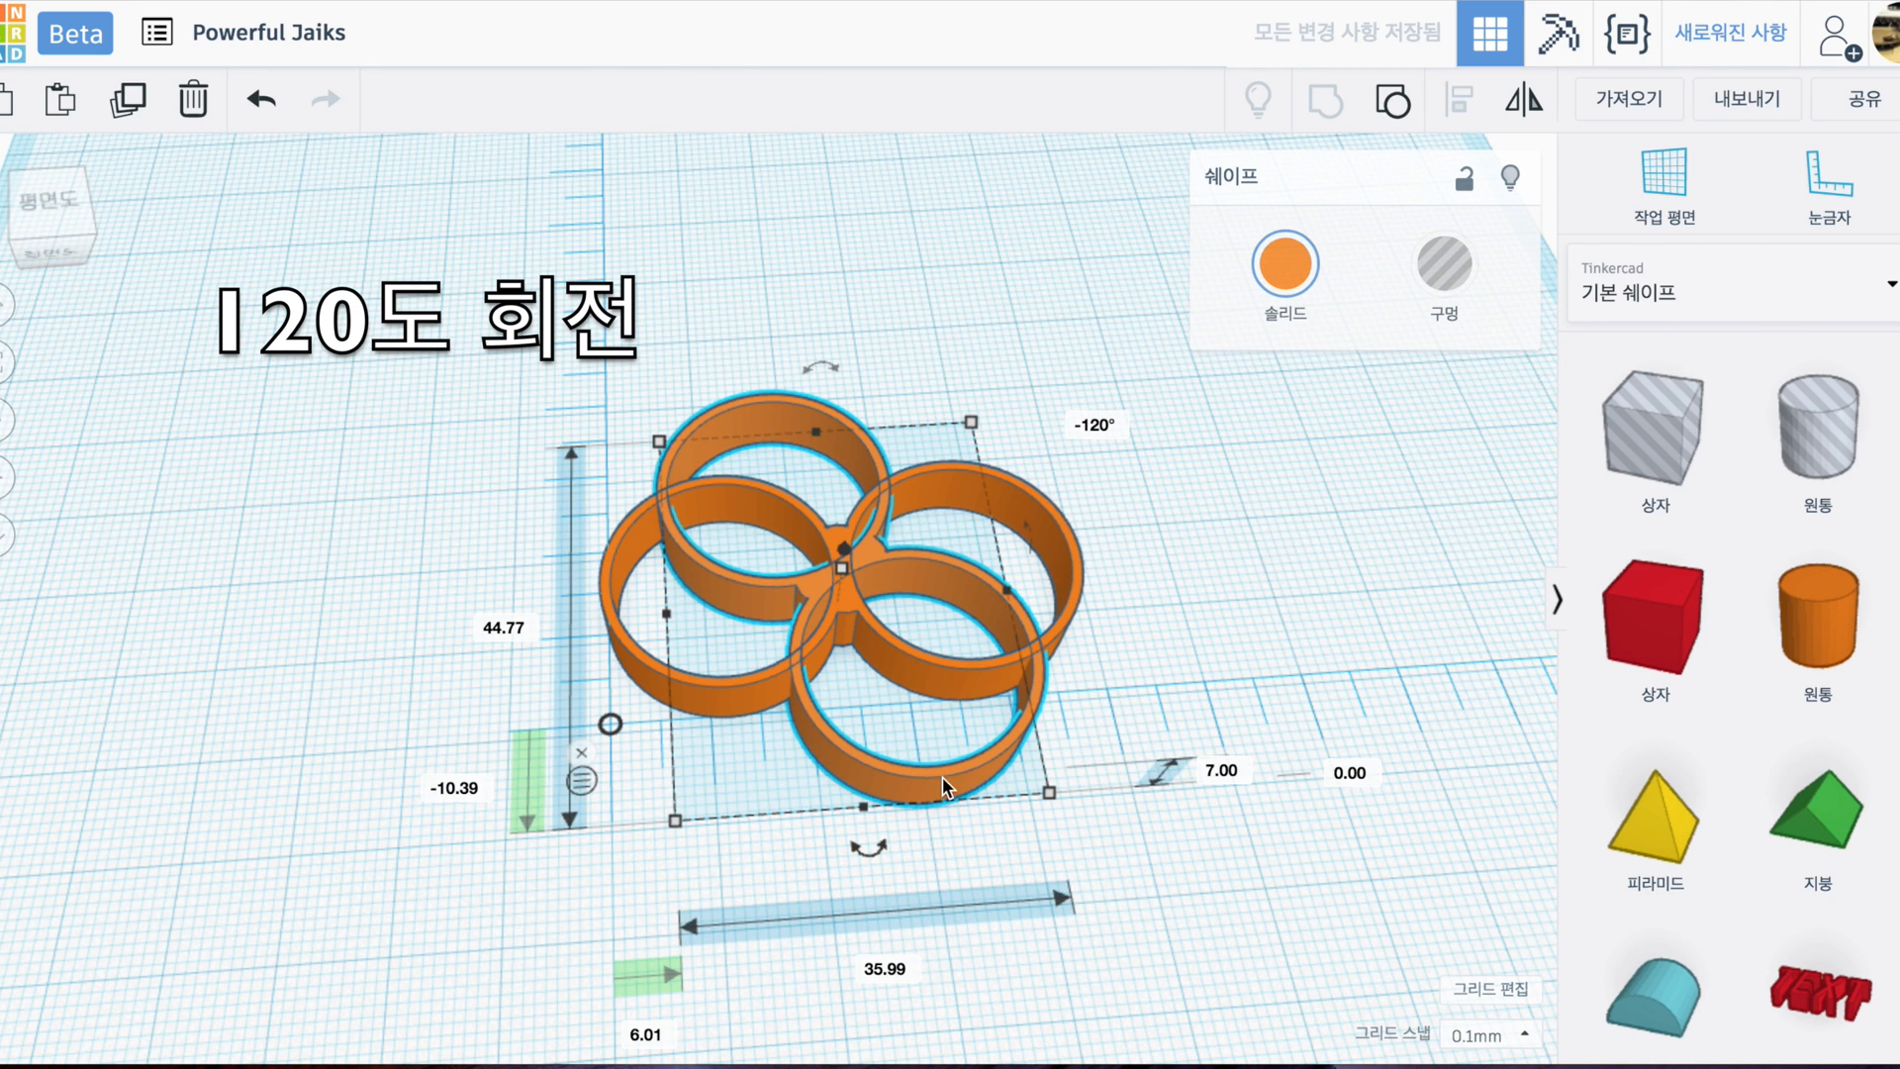
- Move the rotated copy until its front ring coincides with the original central ring, at ruler offsets of -12 mm sideways and 0 front to back
{"action": "left_click_drag", "start_coordinate": [948, 774], "coordinate": [744, 681]}
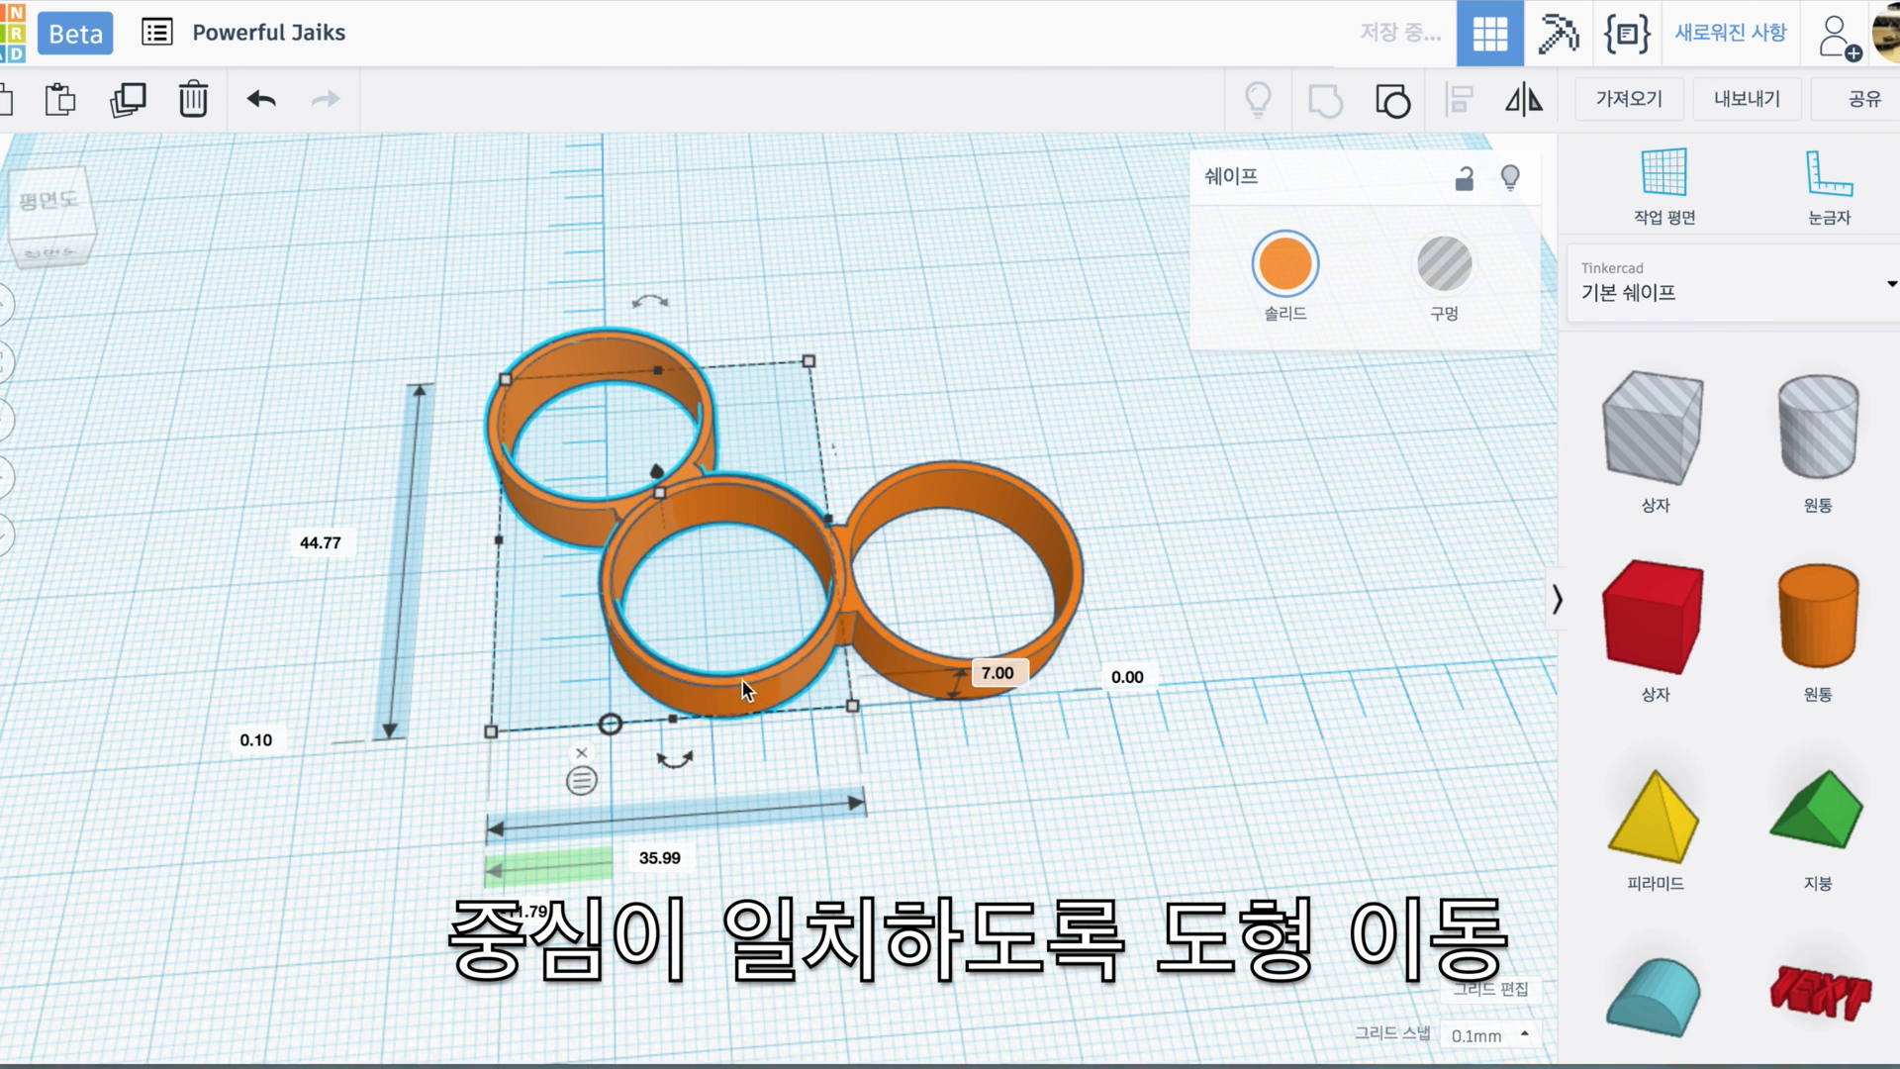
{"action": "scroll", "coordinate": [673, 640], "scroll_direction": "up", "scroll_amount": 5}
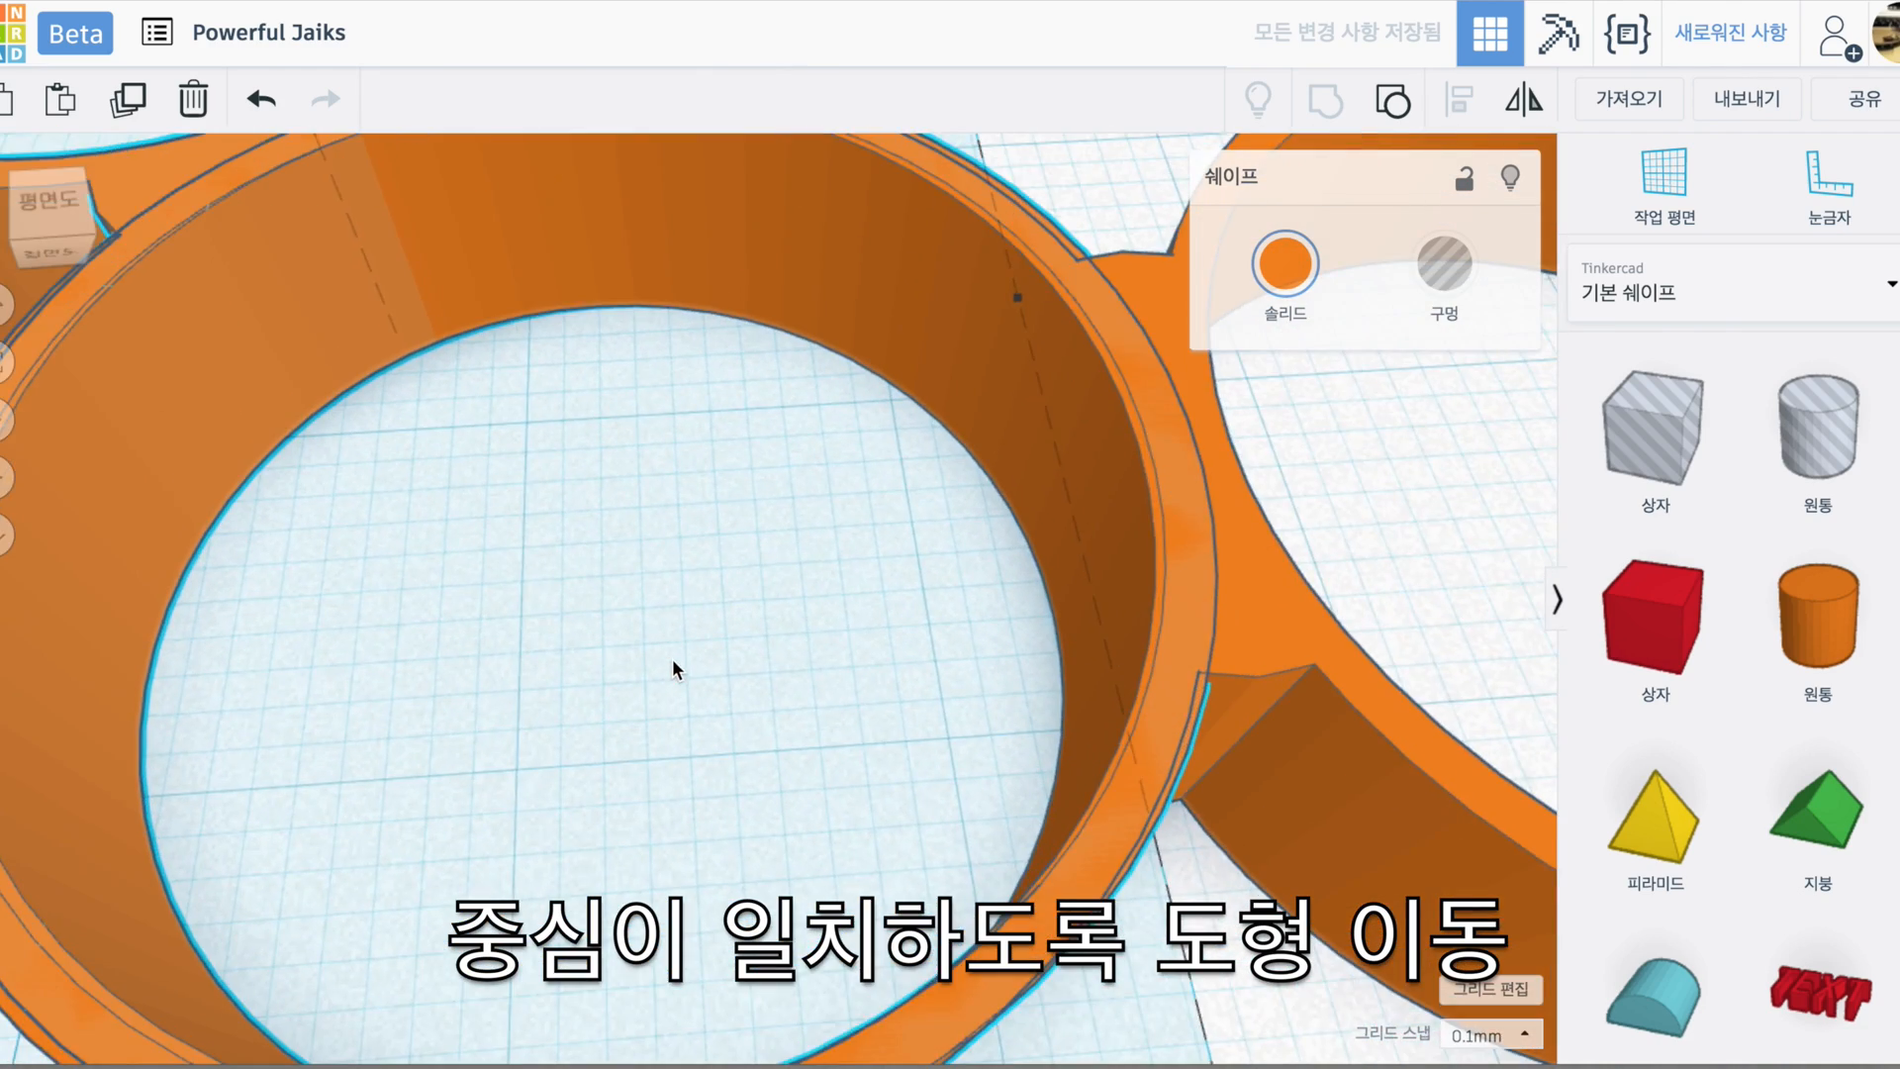
{"action": "scroll", "coordinate": [678, 657], "scroll_direction": "down", "scroll_amount": 2}
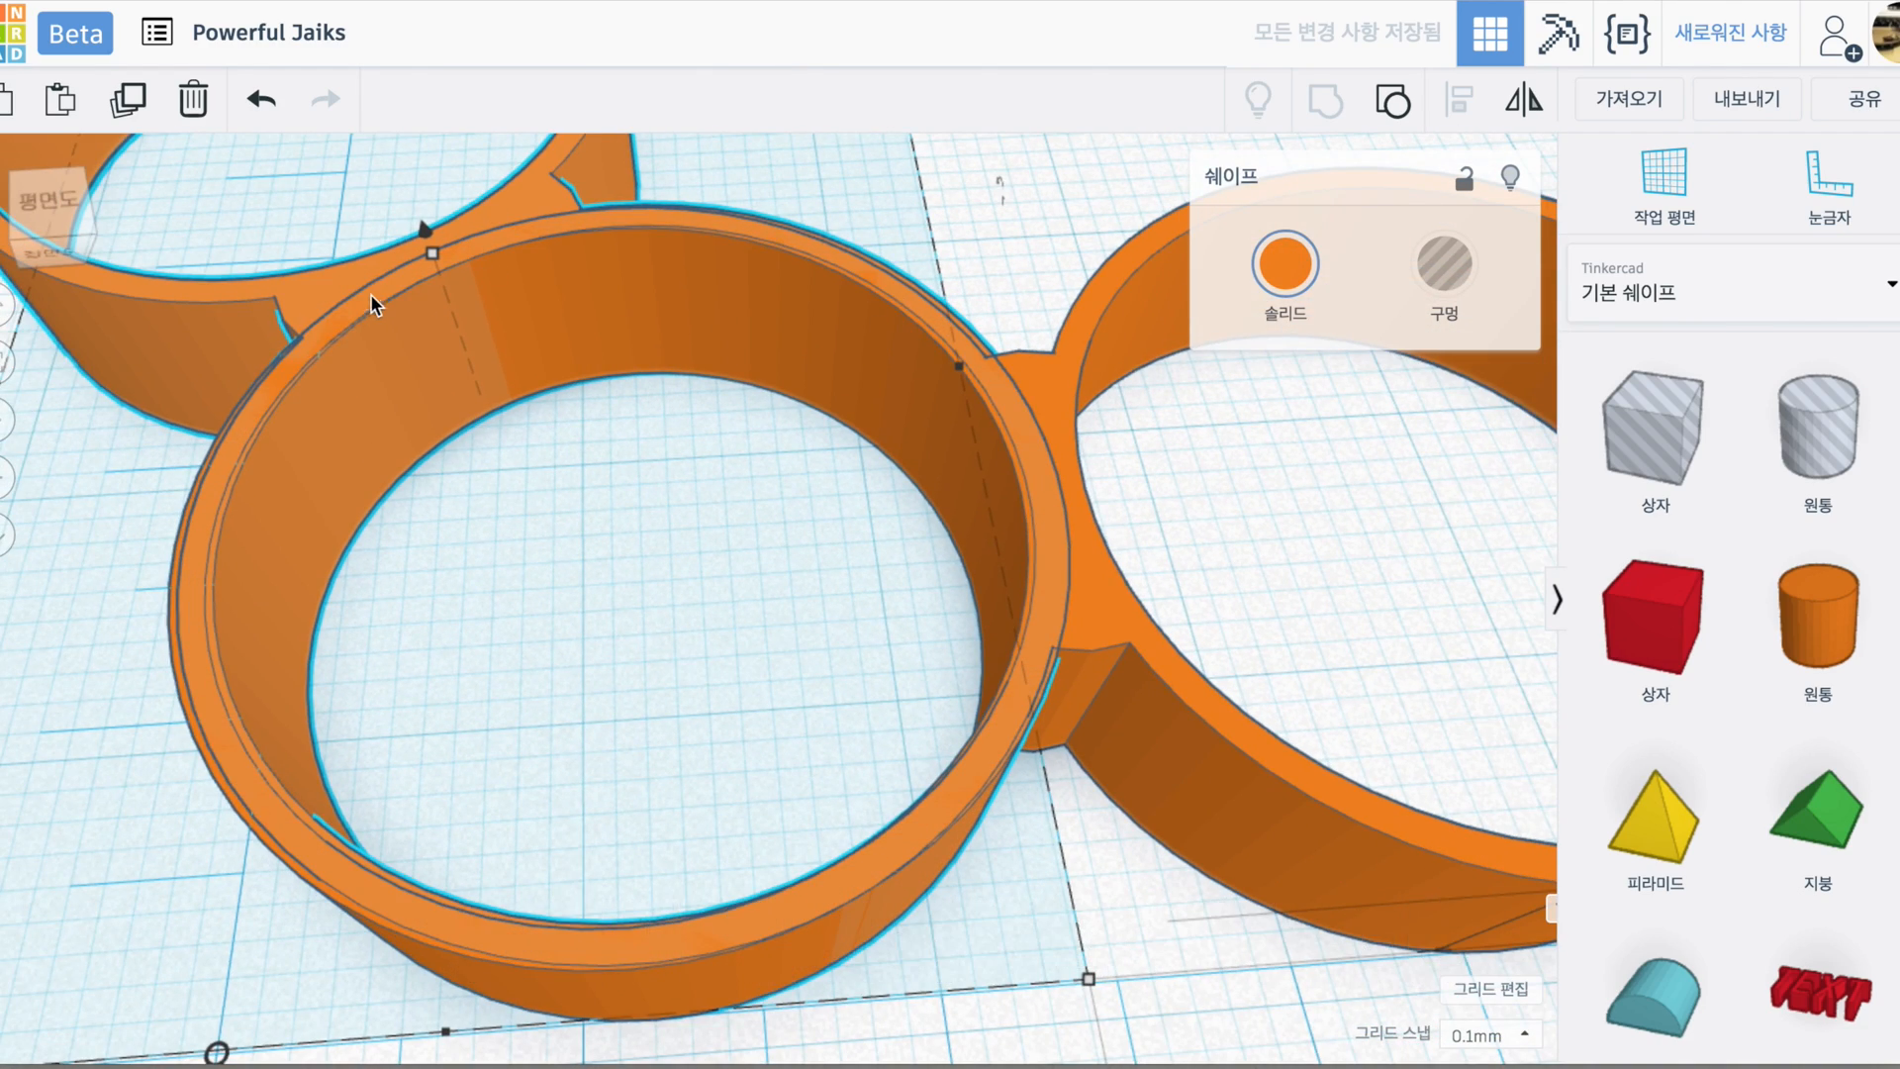
{"action": "left_click", "coordinate": [196, 304]}
{"action": "mouse_move", "coordinate": [196, 304]}
{"action": "left_mouse_down"}
{"action": "mouse_move", "coordinate": [188, 289]}
{"action": "mouse_move", "coordinate": [192, 315]}
{"action": "left_mouse_up"}
{"action": "mouse_move", "coordinate": [687, 655]}
{"action": "right_mouse_down"}
{"action": "mouse_move", "coordinate": [709, 577]}
{"action": "mouse_move", "coordinate": [768, 657]}
{"action": "mouse_move", "coordinate": [746, 739]}
{"action": "mouse_move", "coordinate": [709, 749]}
{"action": "mouse_move", "coordinate": [719, 636]}
{"action": "mouse_move", "coordinate": [743, 643]}
{"action": "mouse_move", "coordinate": [683, 665]}
{"action": "right_mouse_up"}
{"action": "scroll", "coordinate": [683, 663], "scroll_direction": "down", "scroll_amount": 5}
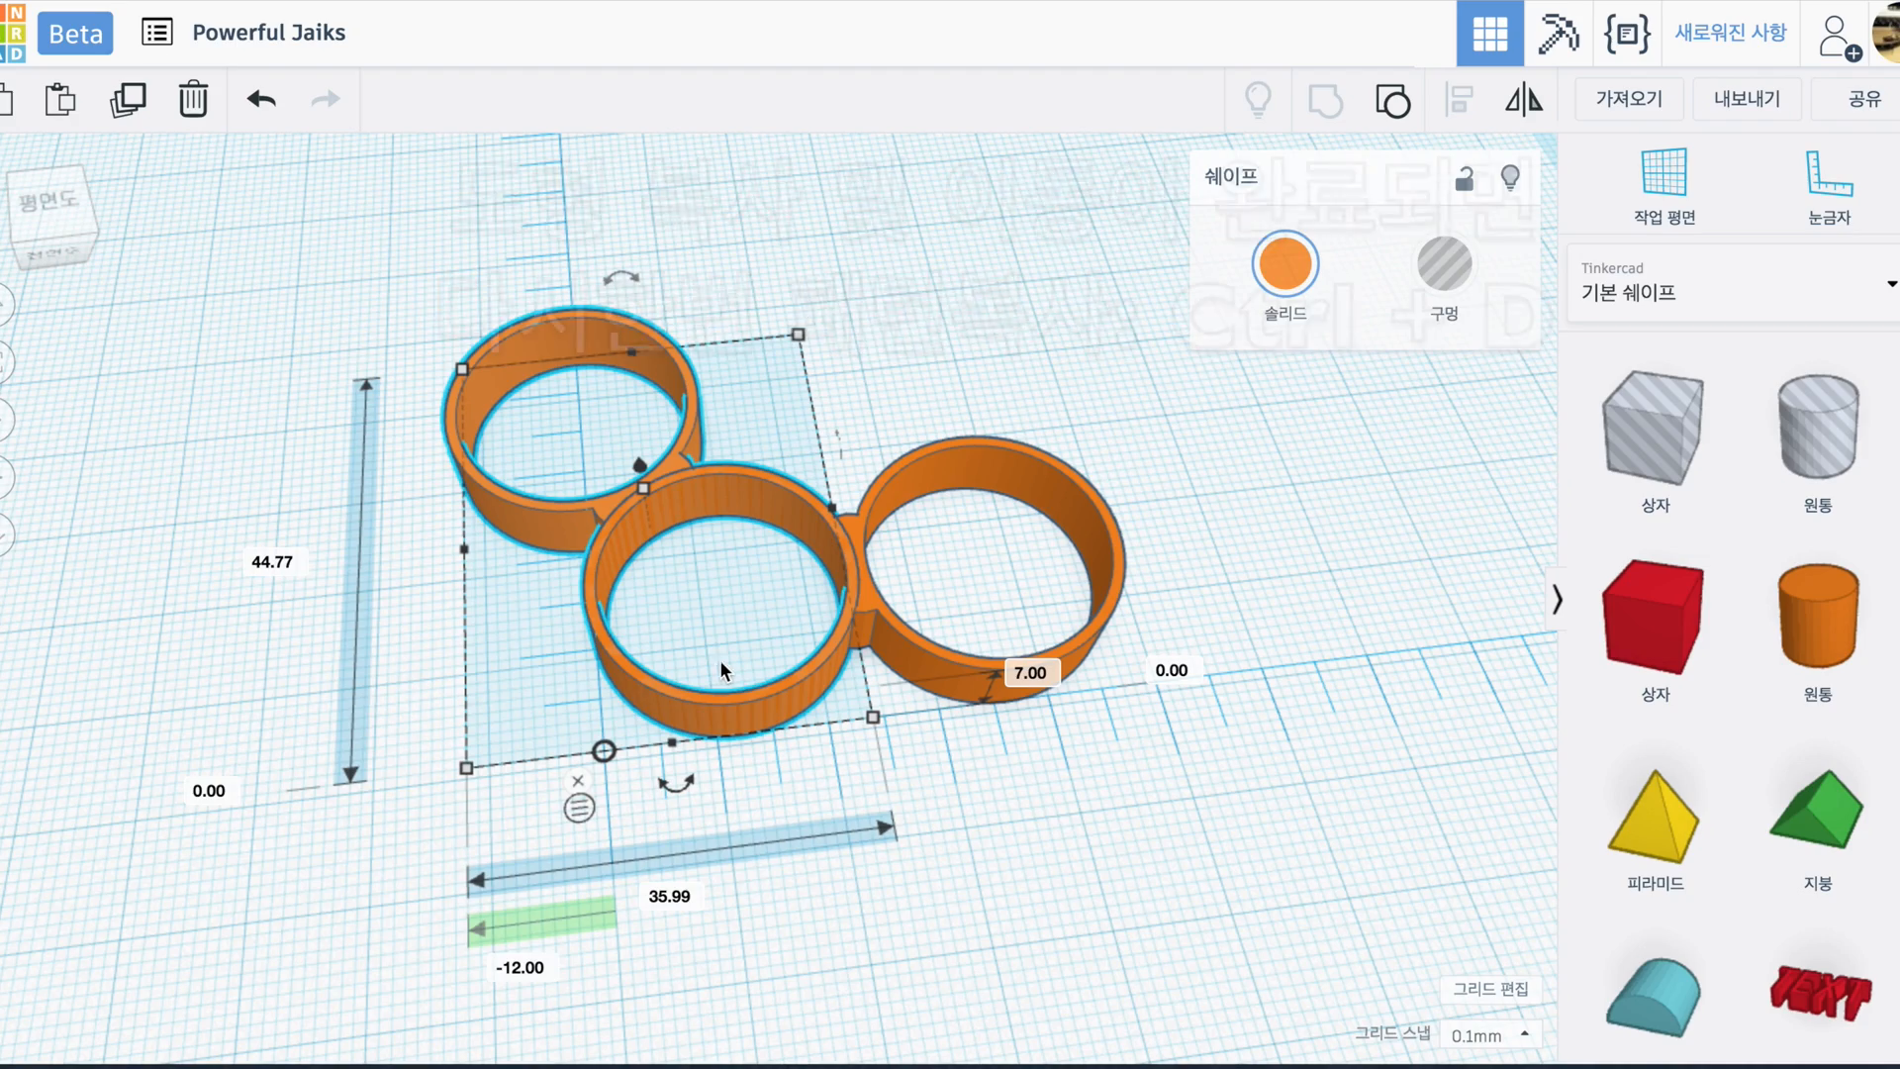
- Duplicate the rotated pair with the same rotation and move to create the third wing, and check the overlap at the central ring
{"action": "key", "text": "ctrl+d"}
{"action": "left_click", "coordinate": [1011, 808]}
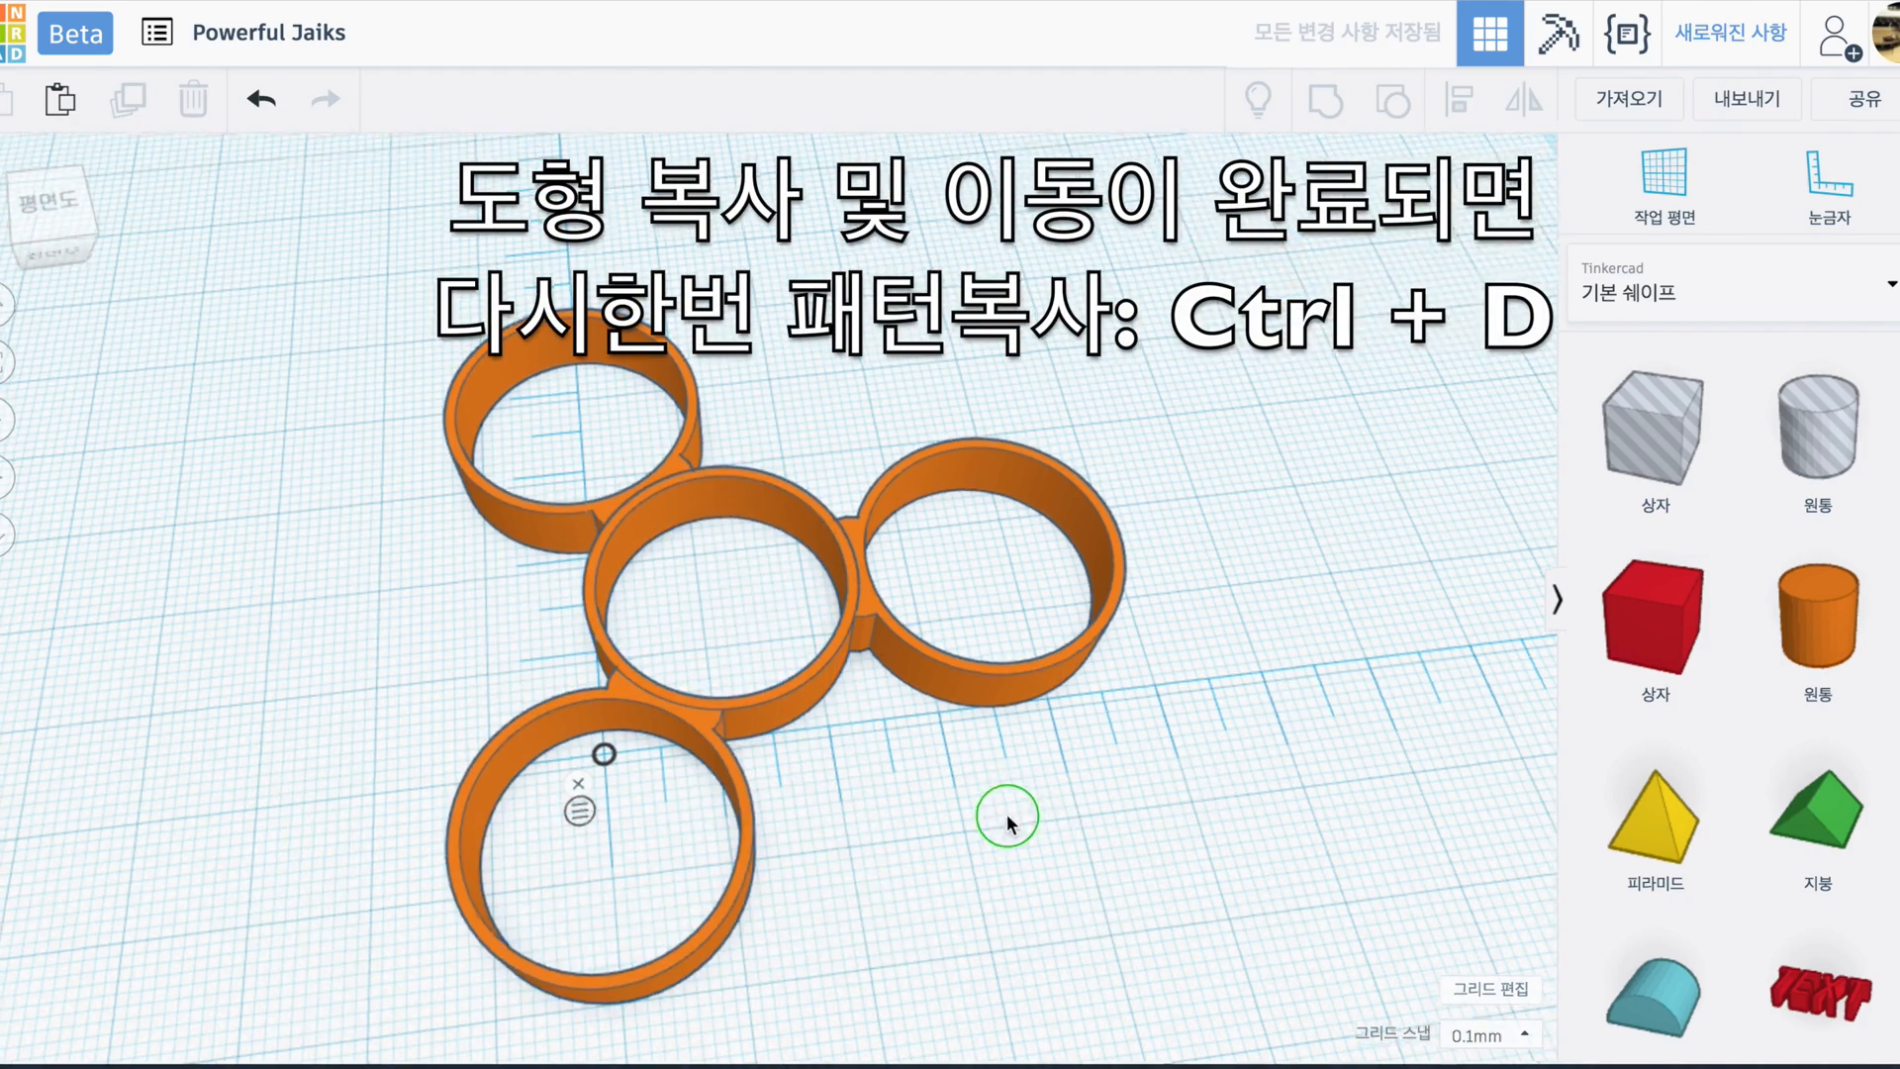
{"action": "scroll", "coordinate": [989, 842], "scroll_direction": "up", "scroll_amount": 8}
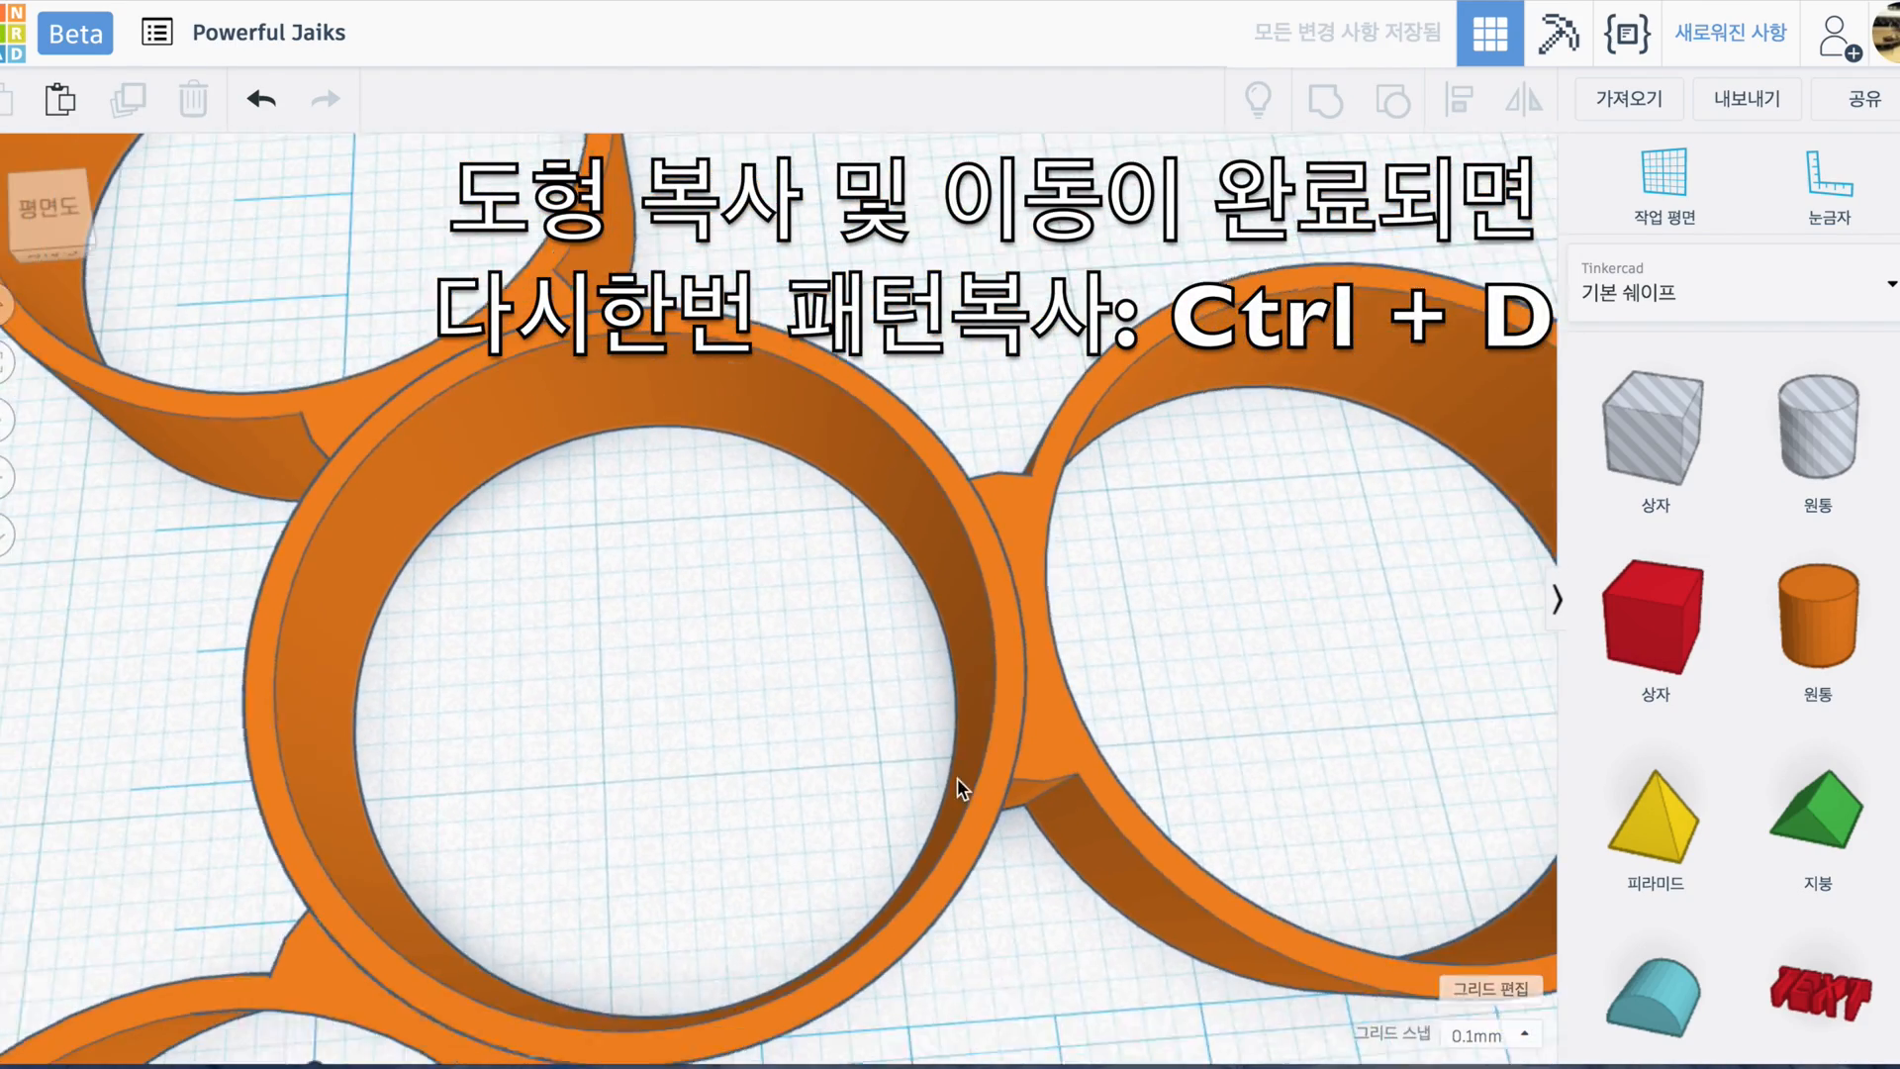
{"action": "scroll", "coordinate": [728, 548], "scroll_direction": "up", "scroll_amount": 5}
{"action": "scroll", "coordinate": [732, 579], "scroll_direction": "up", "scroll_amount": 6}
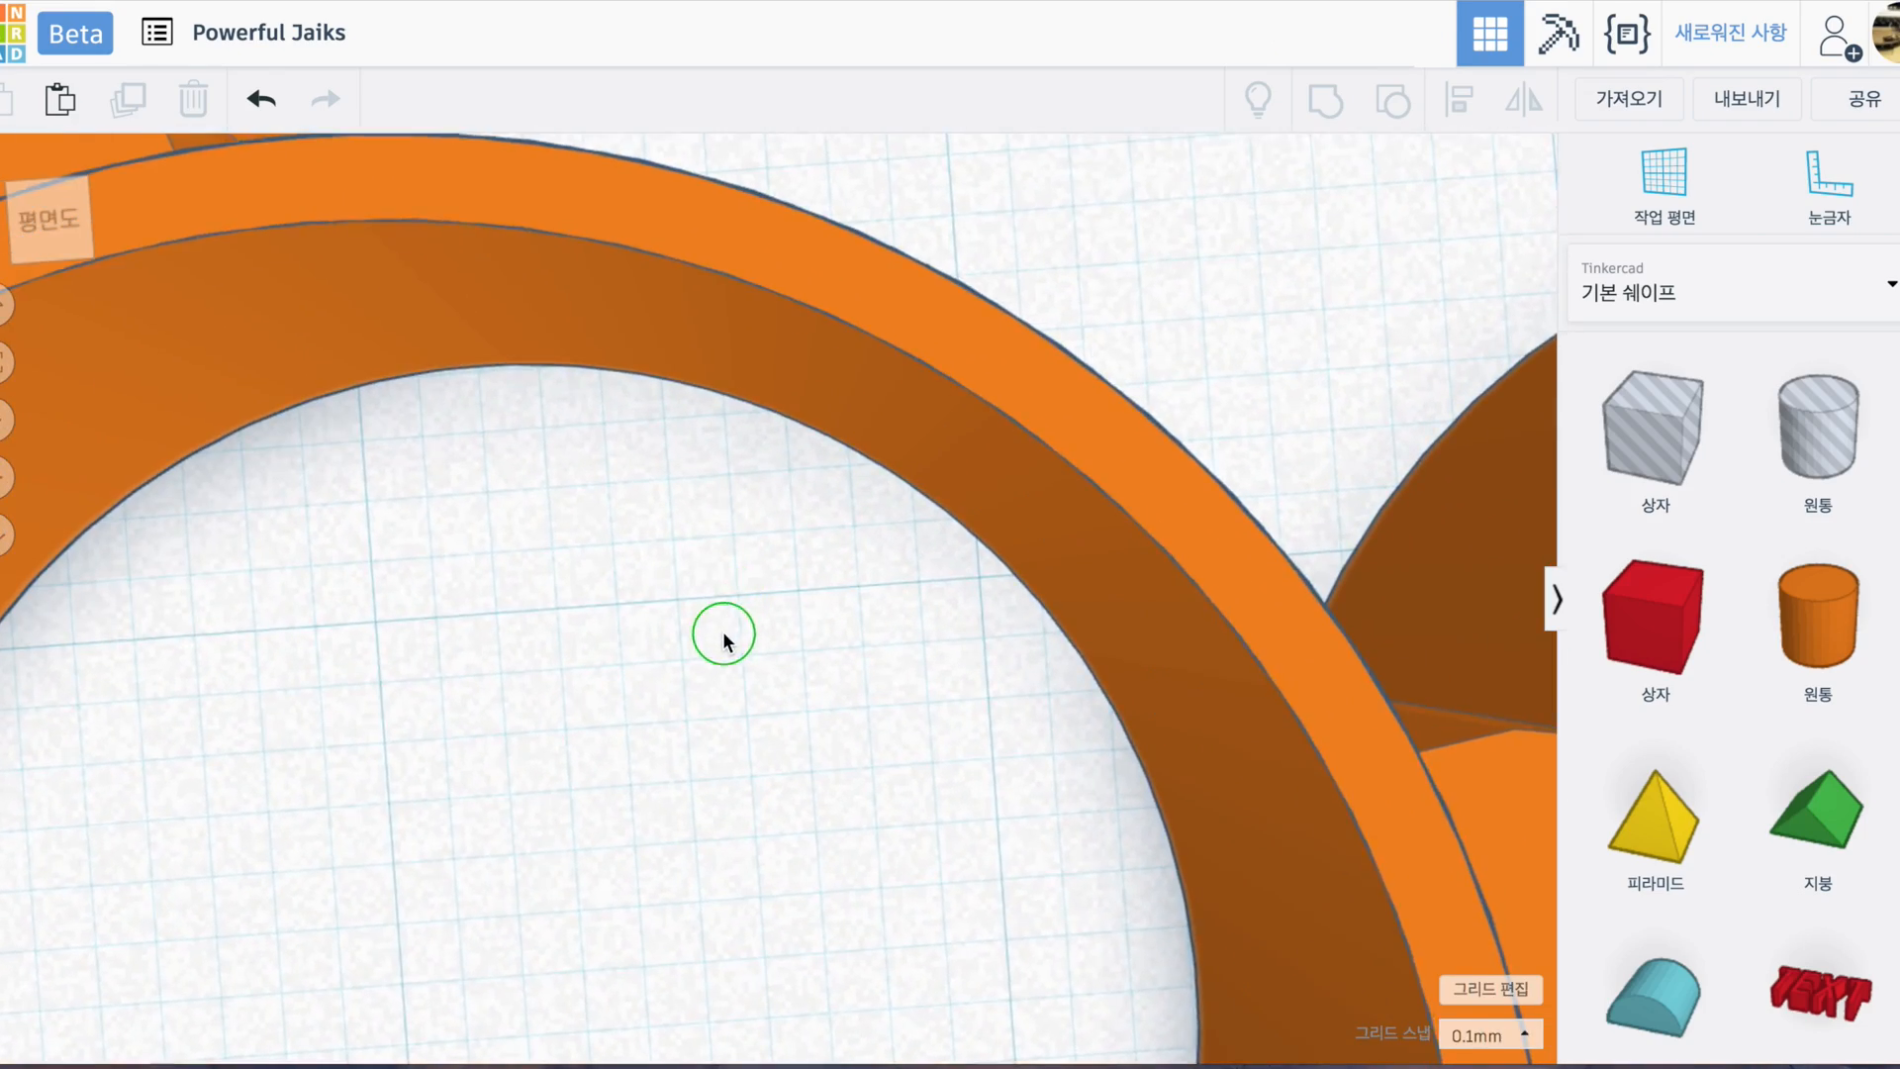
{"action": "scroll", "coordinate": [720, 653], "scroll_direction": "down", "scroll_amount": 12}
{"action": "right_click_drag", "start_coordinate": [851, 734], "coordinate": [836, 792]}
{"action": "scroll", "coordinate": [835, 788], "scroll_direction": "up", "scroll_amount": 8}
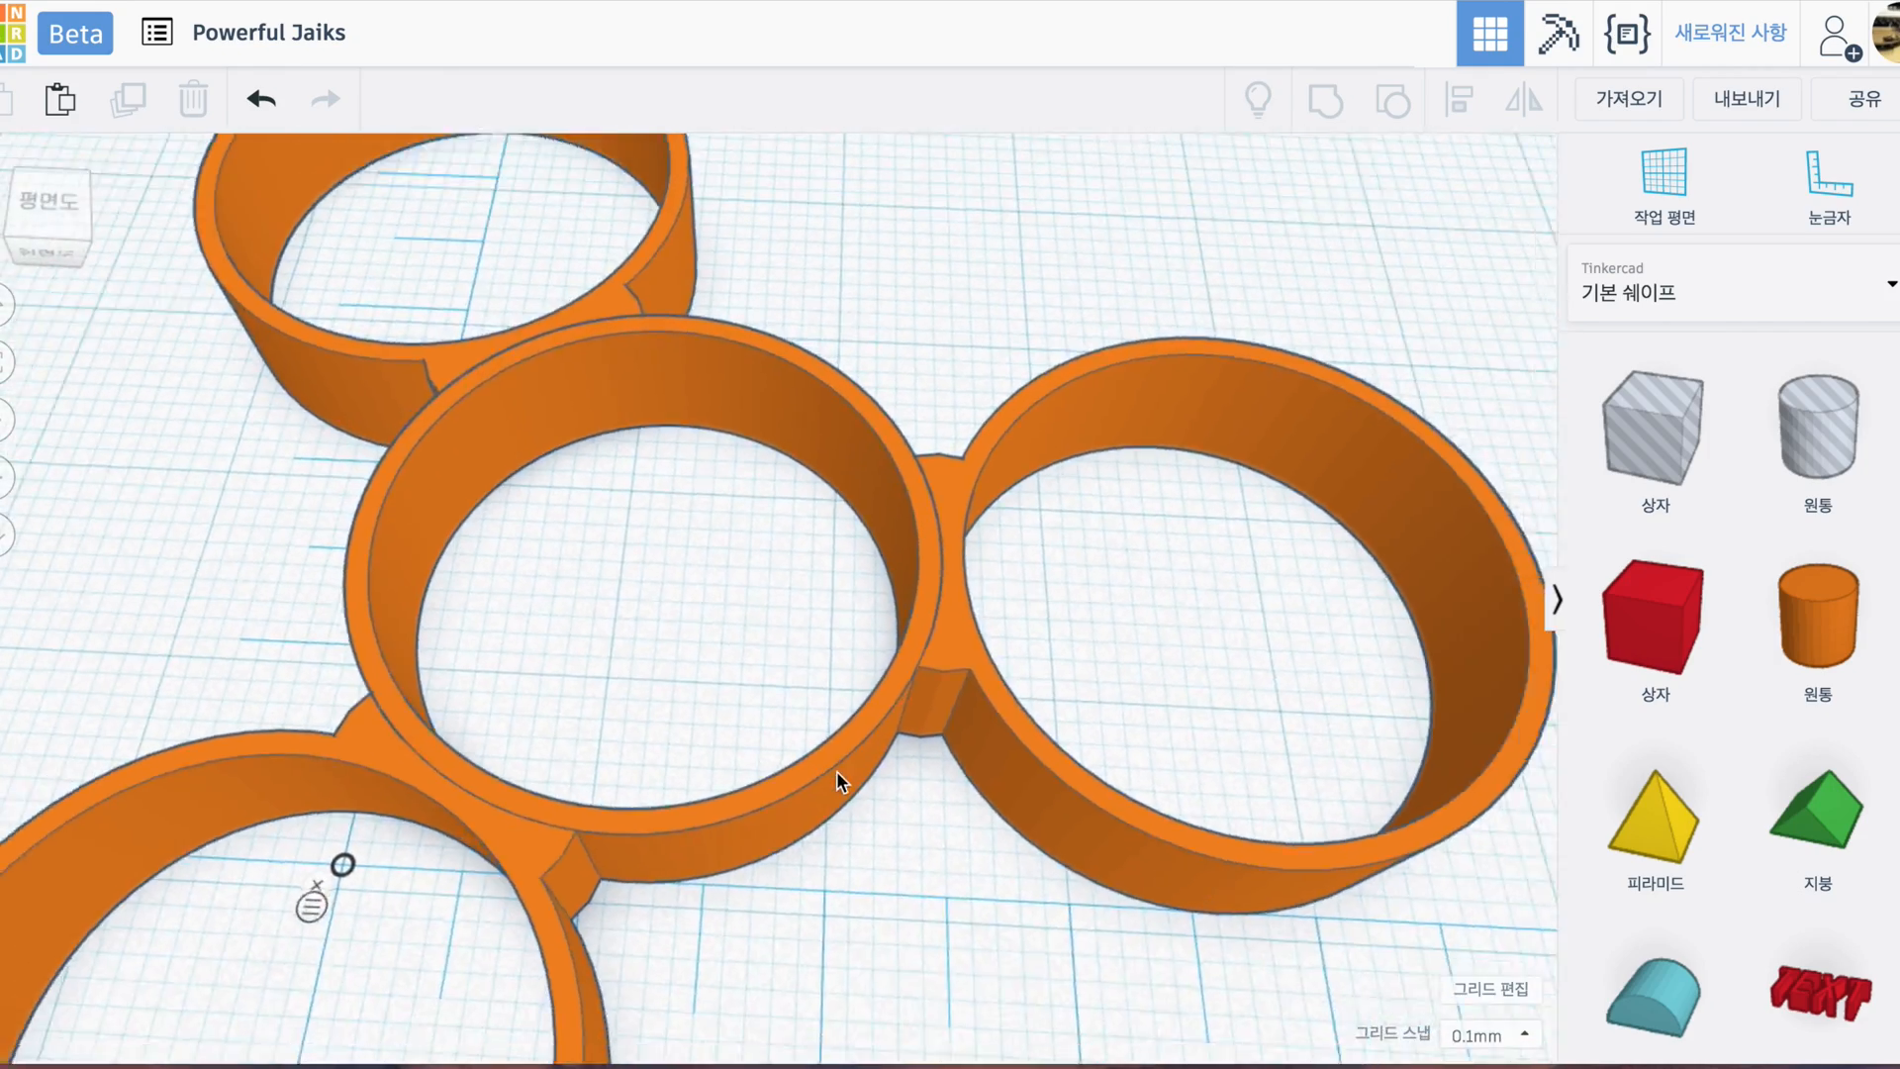
- Select all three ring pairs of the spinner and group them into a single shape
{"action": "scroll", "coordinate": [841, 792], "scroll_direction": "down", "scroll_amount": 8}
{"action": "left_click_drag", "start_coordinate": [415, 314], "coordinate": [1065, 804]}
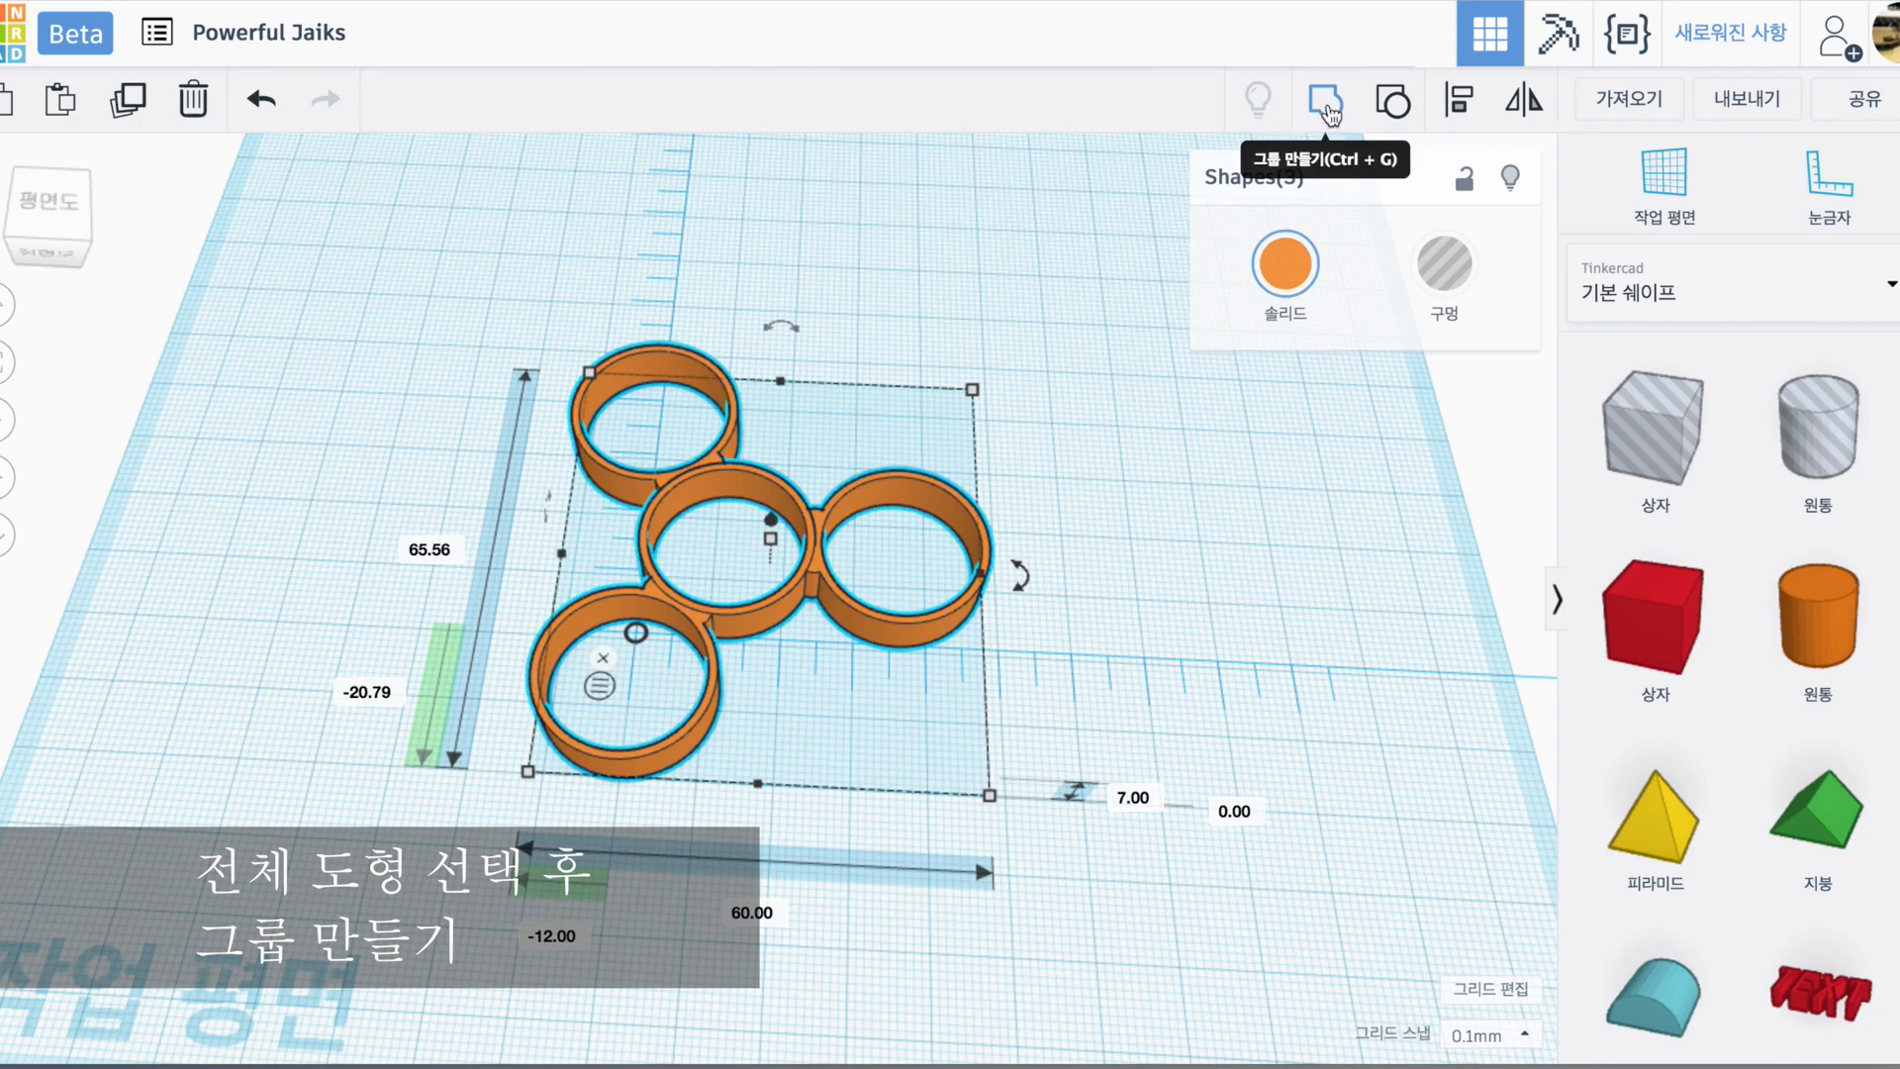
{"action": "left_click", "coordinate": [1328, 111]}
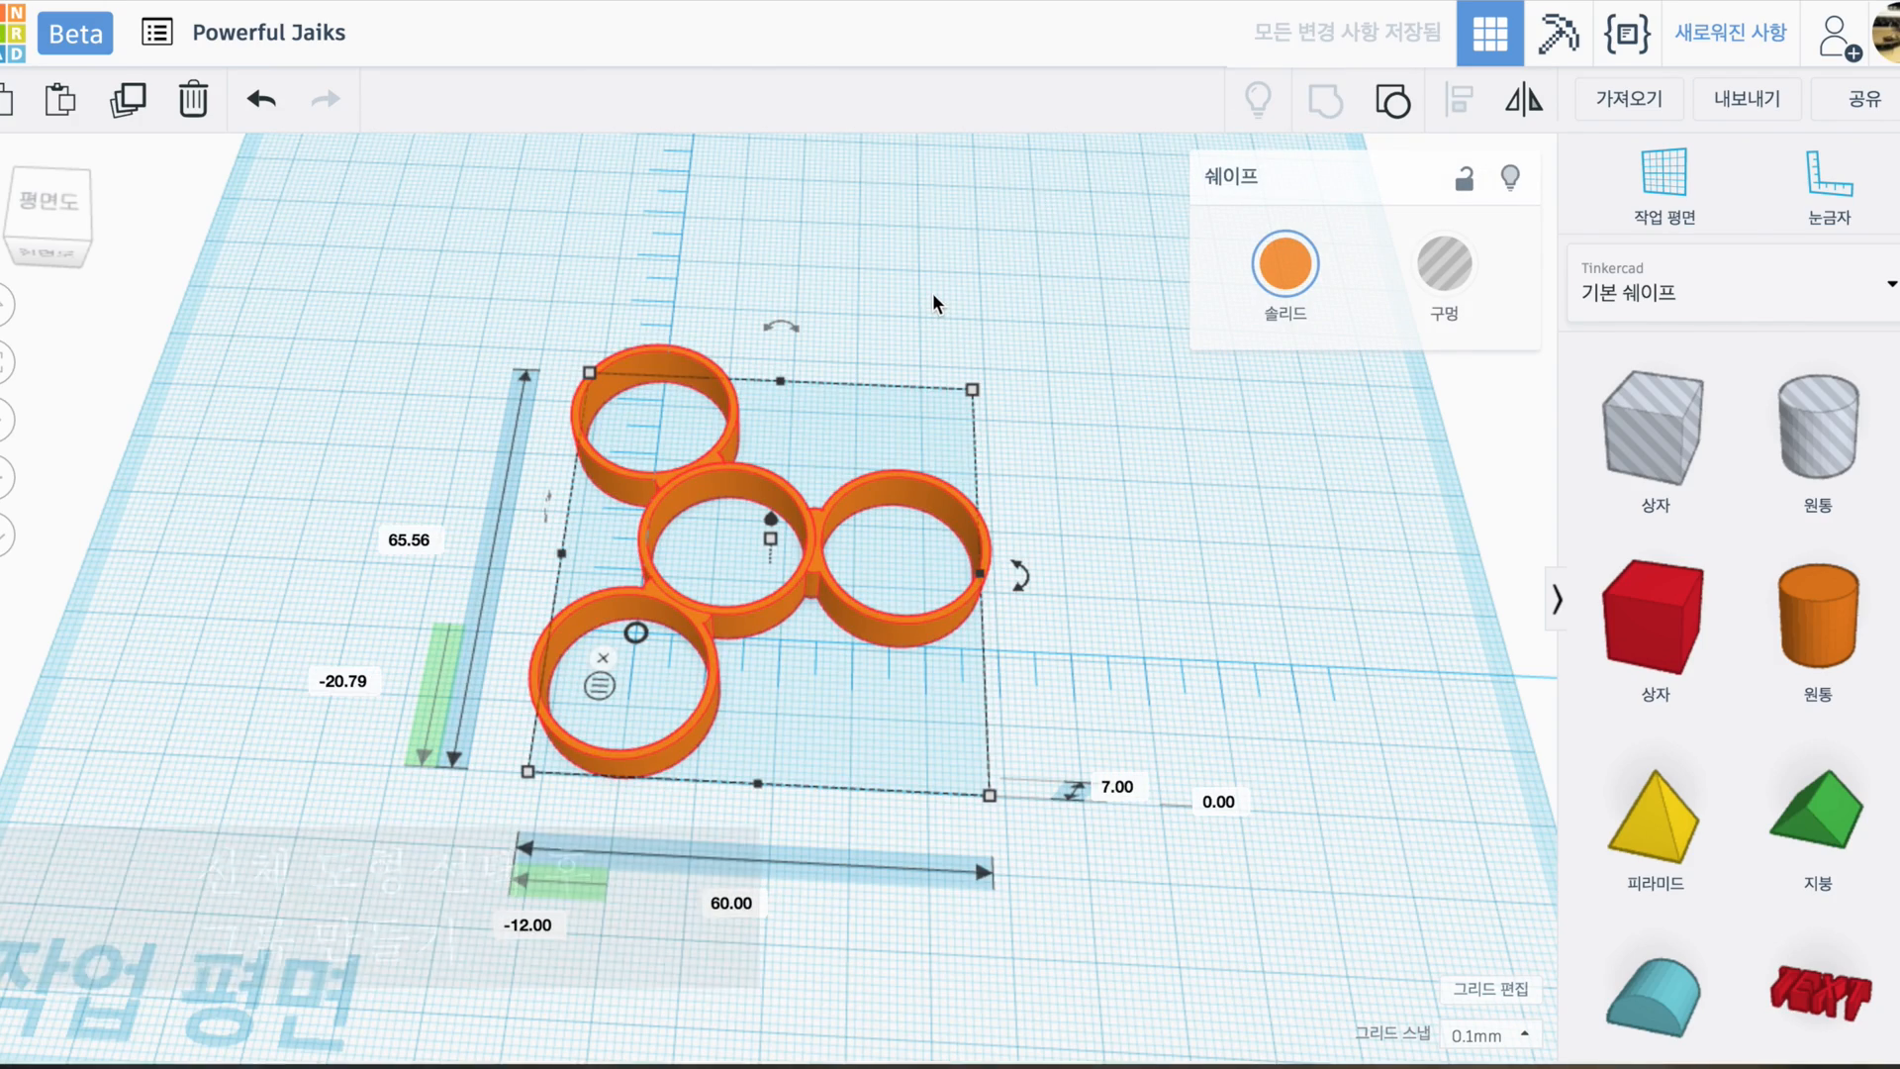
{"action": "left_click", "coordinate": [459, 374]}
- Remove the ruler from the workplane and check the grouped spinner's overall width and length
{"action": "right_click_drag", "start_coordinate": [458, 373], "coordinate": [390, 415]}
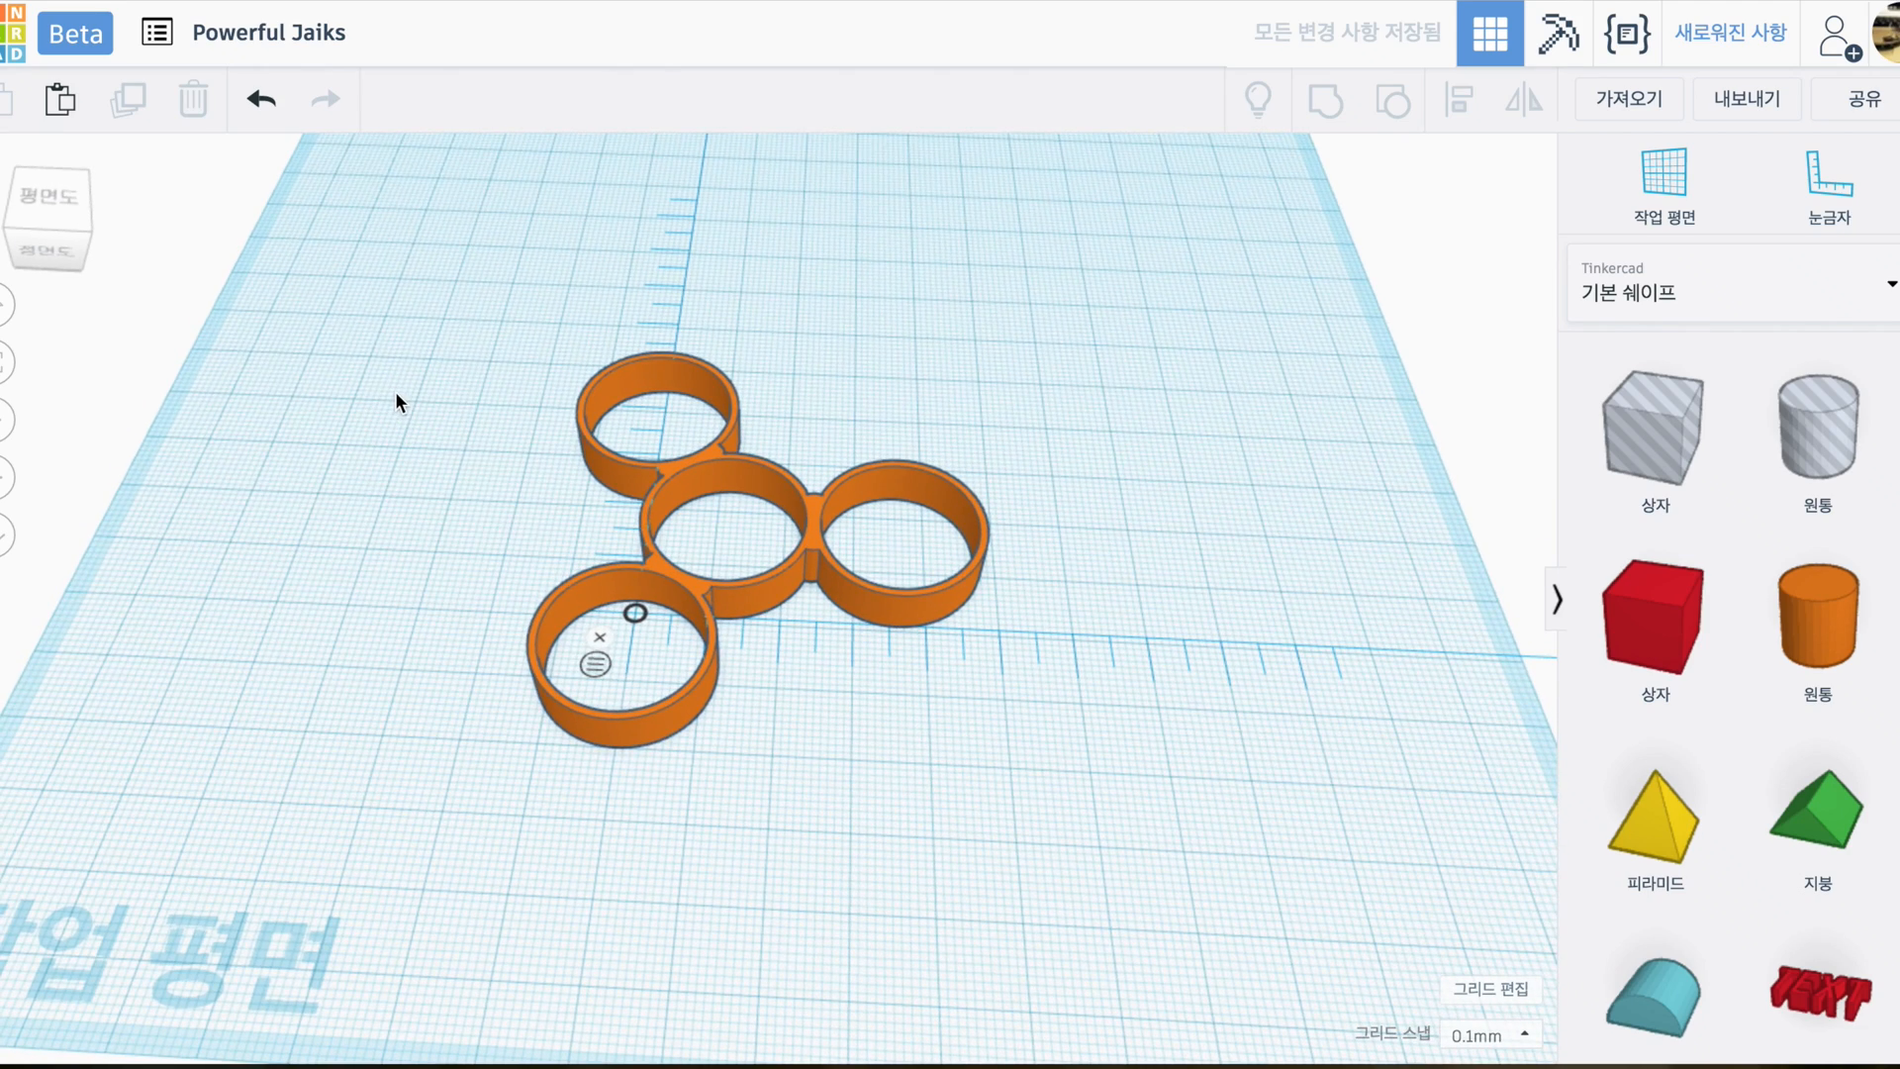
{"action": "right_click_drag", "start_coordinate": [241, 492], "coordinate": [310, 518]}
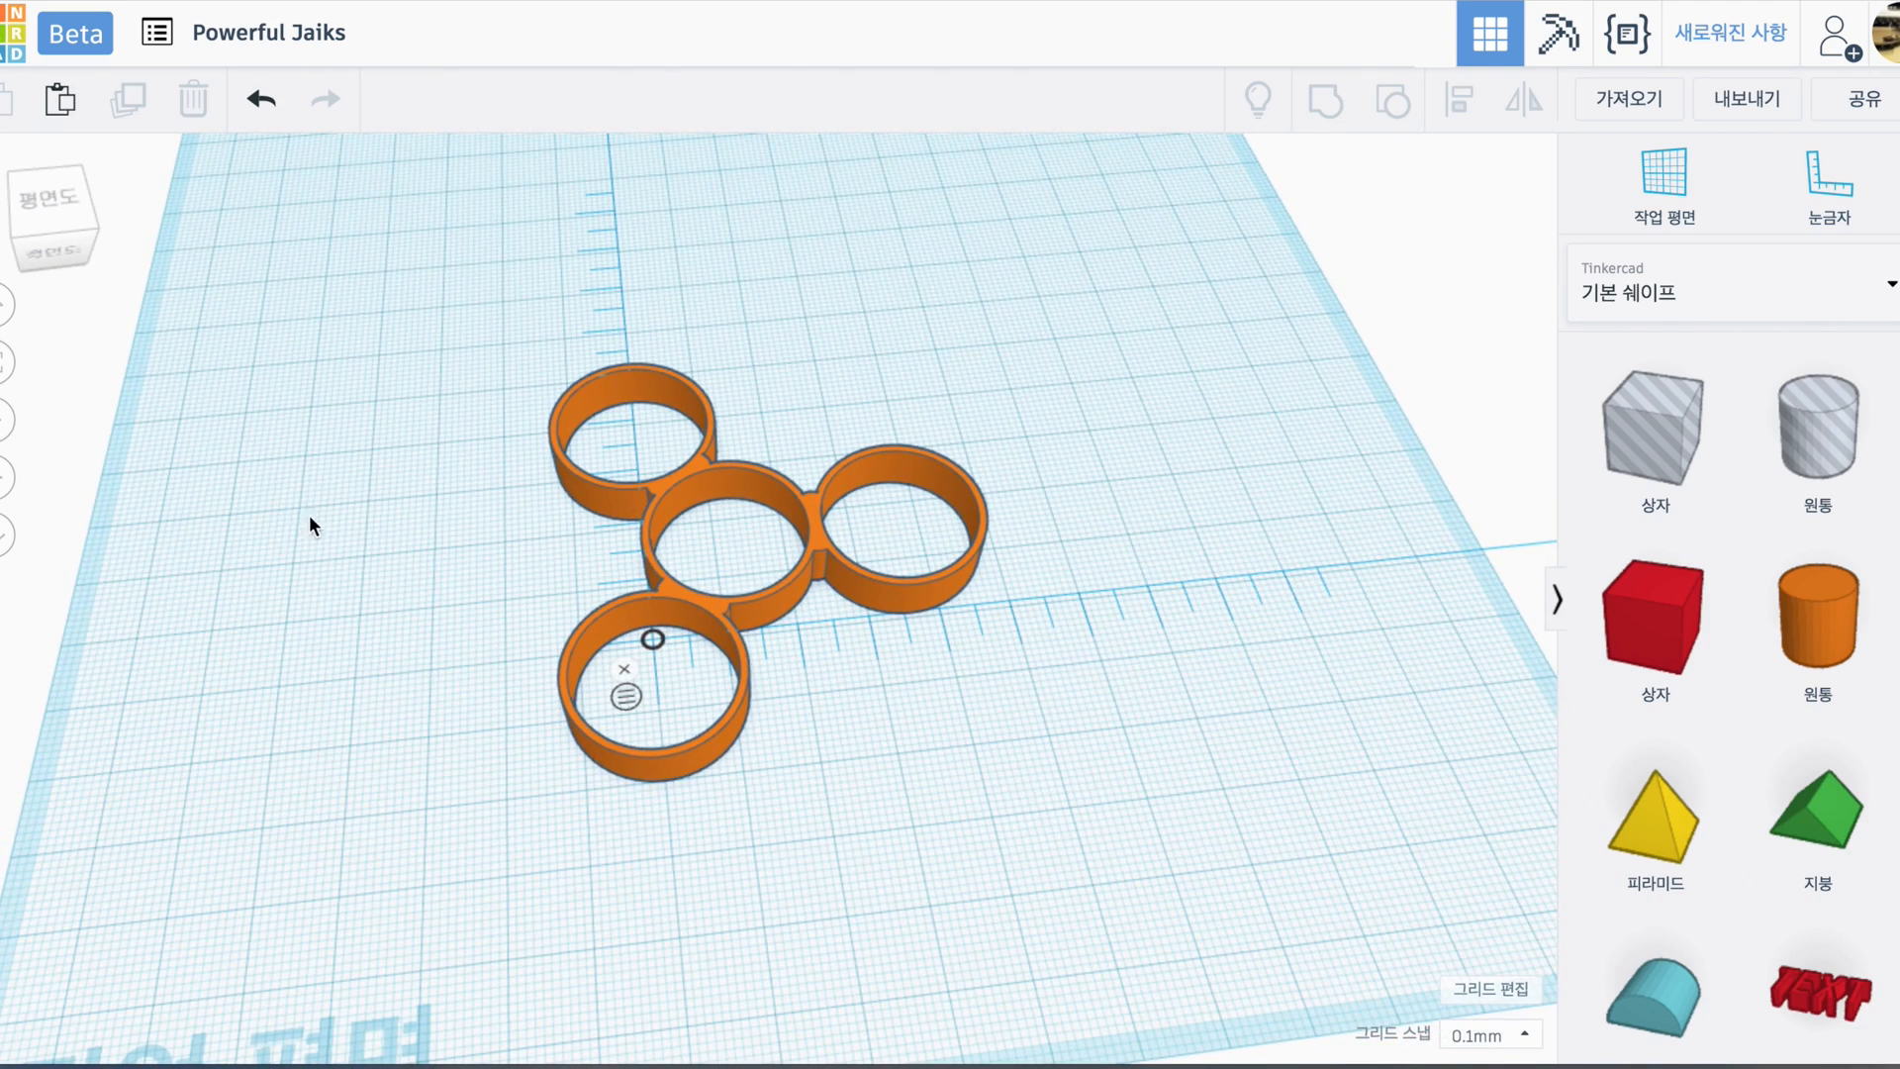
{"action": "left_click", "coordinate": [936, 574]}
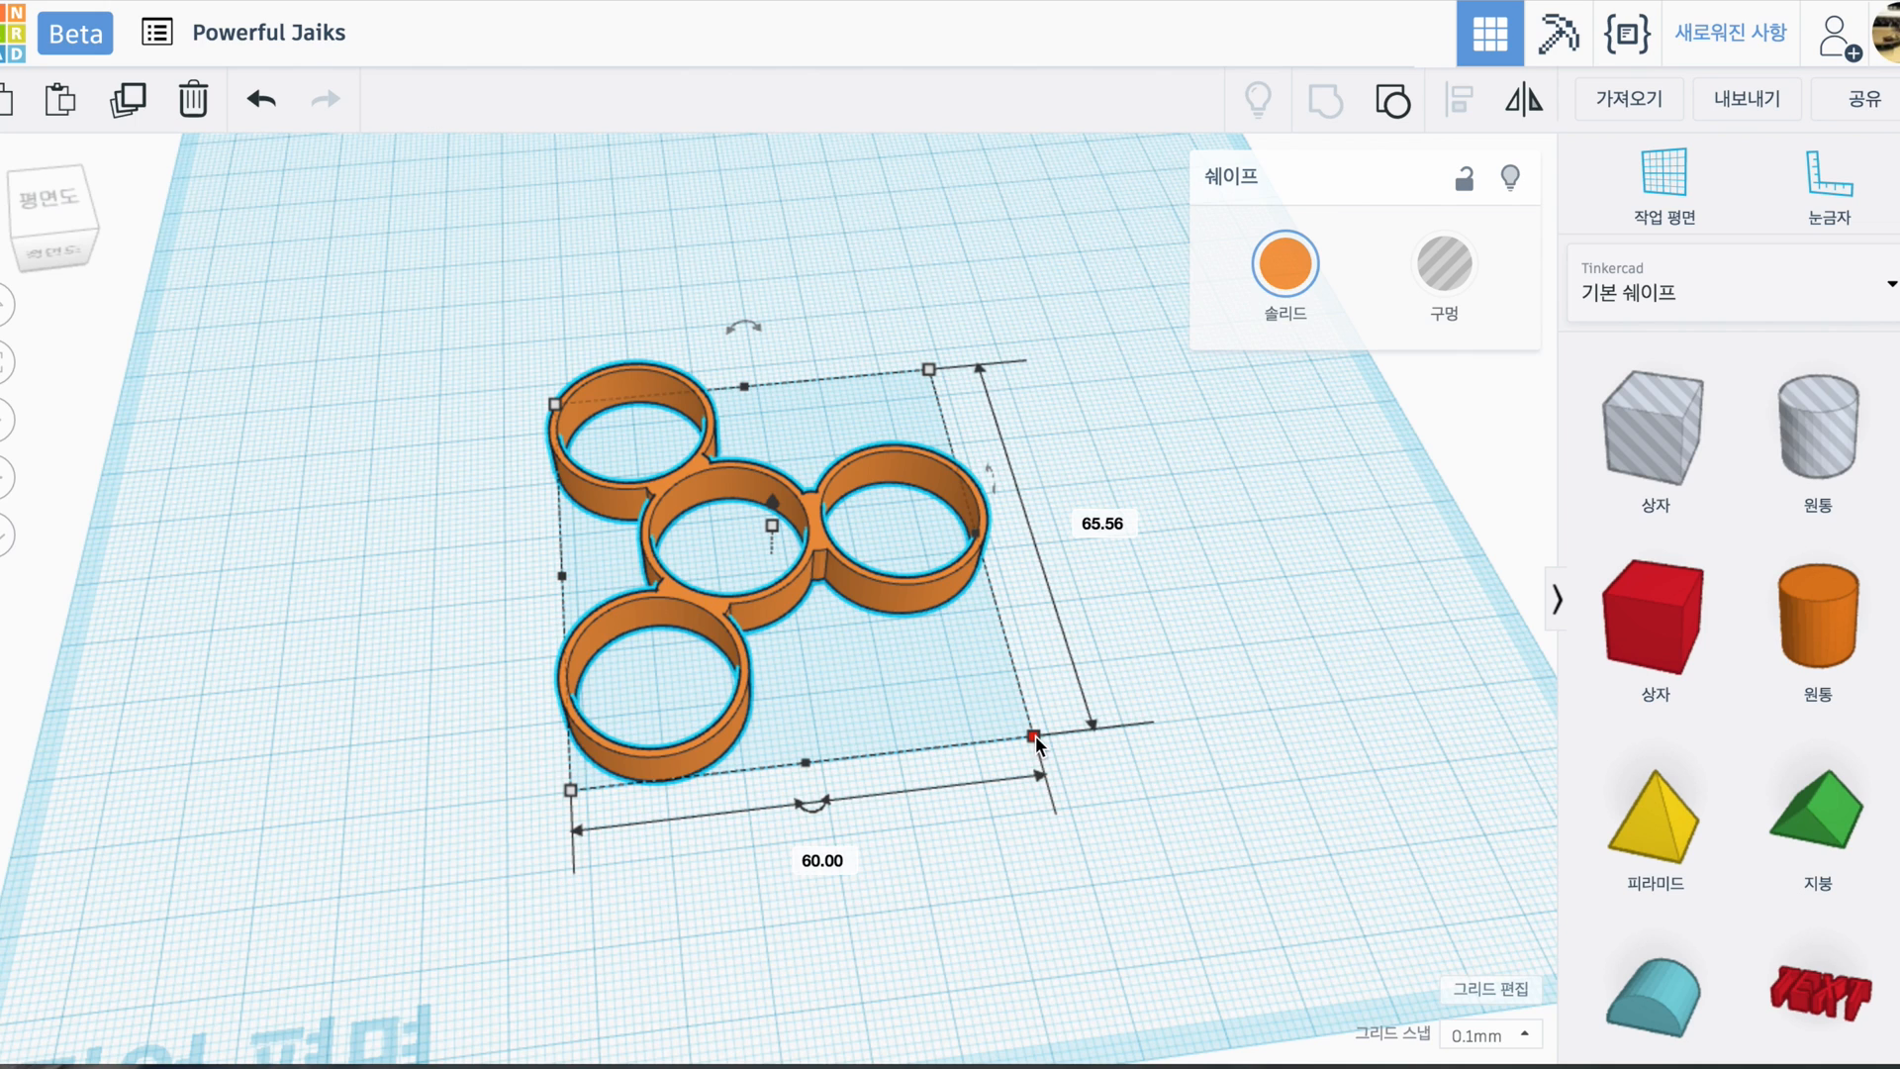
{"action": "right_click_drag", "start_coordinate": [1037, 741], "coordinate": [1292, 663]}
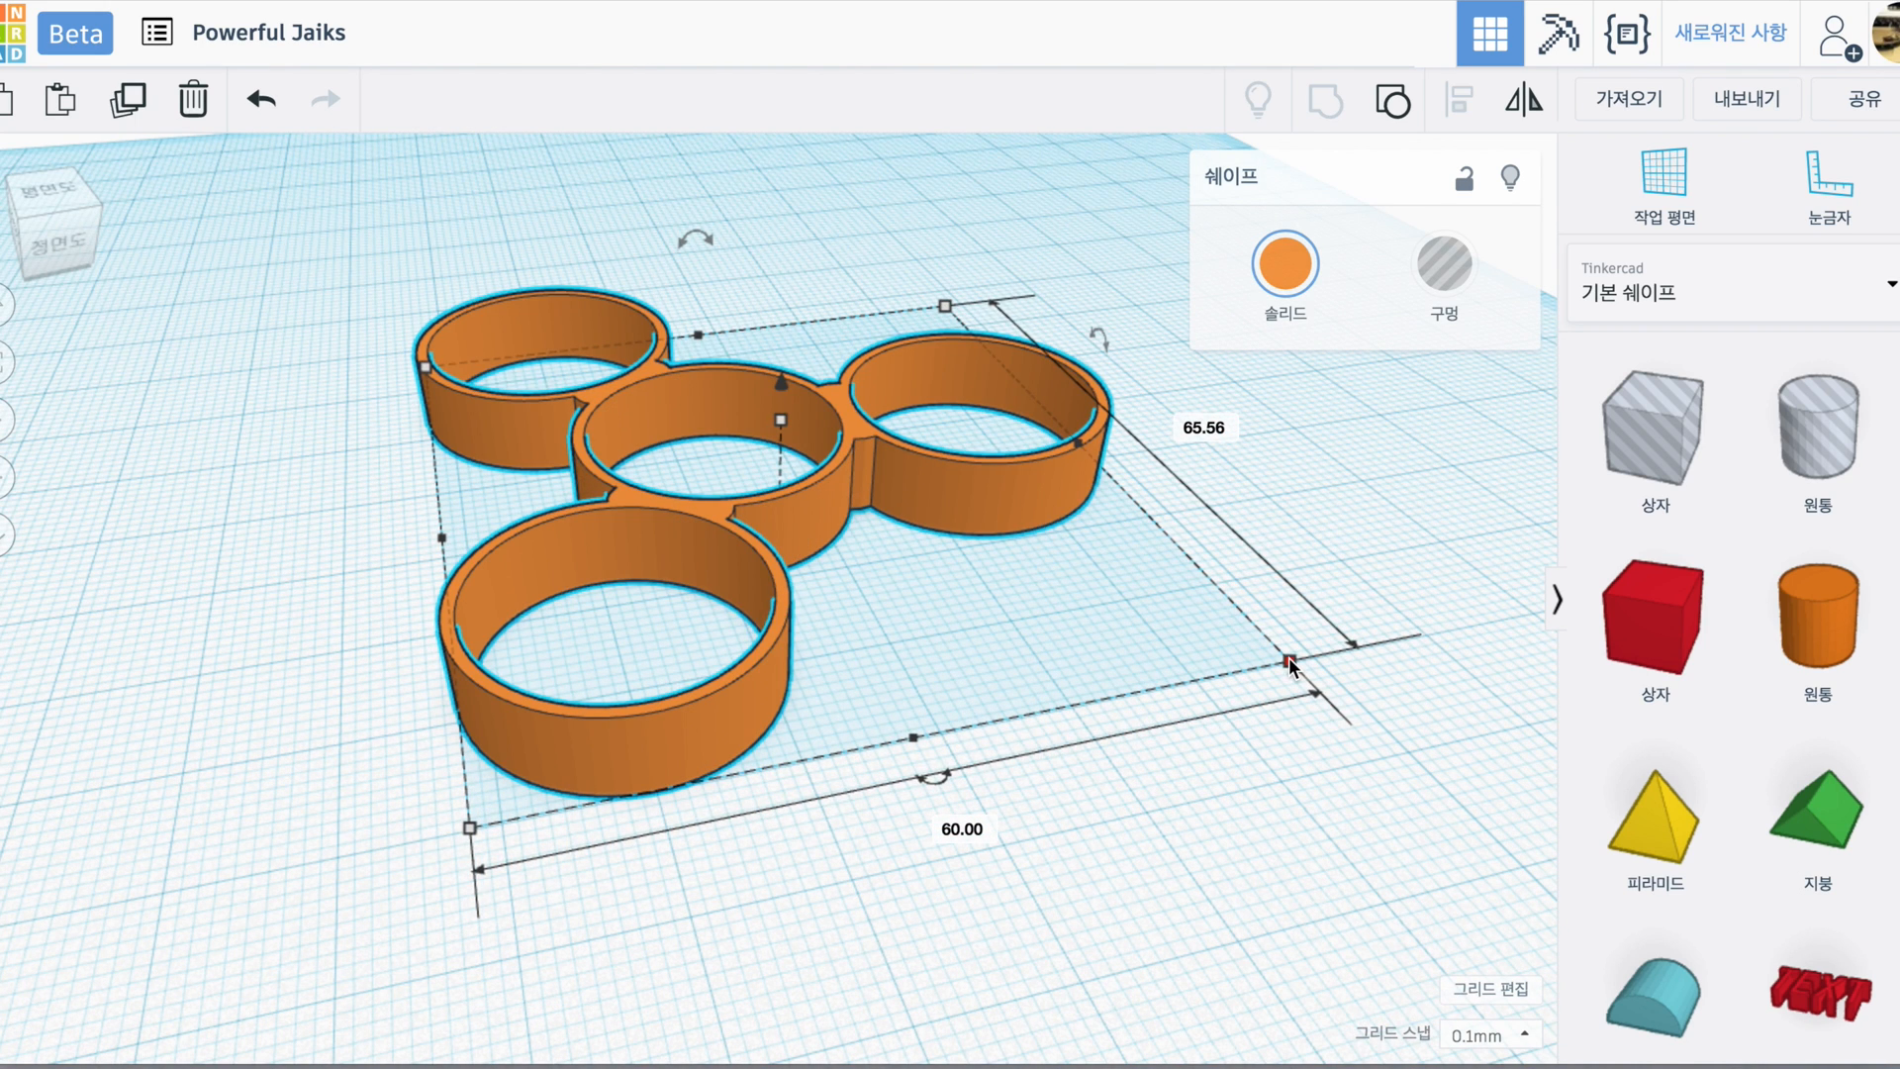
{"action": "left_click", "coordinate": [1374, 650]}
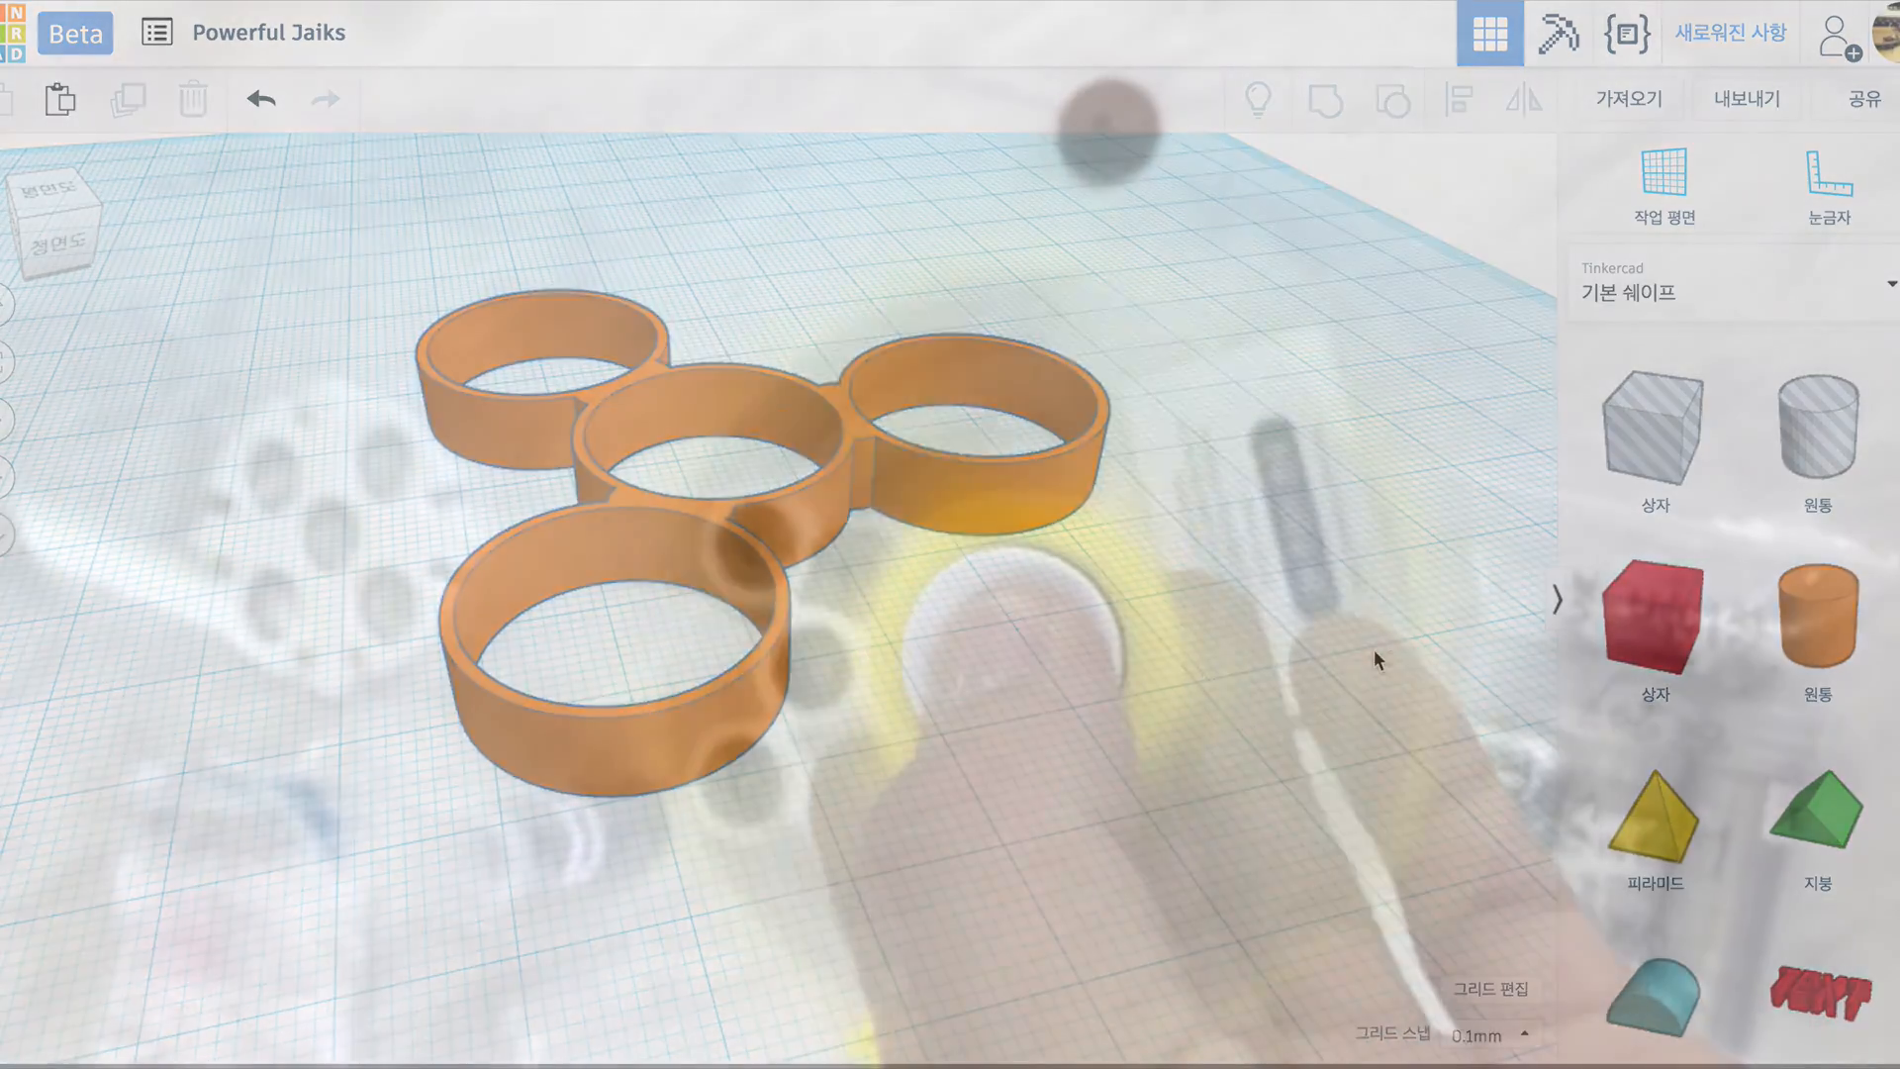